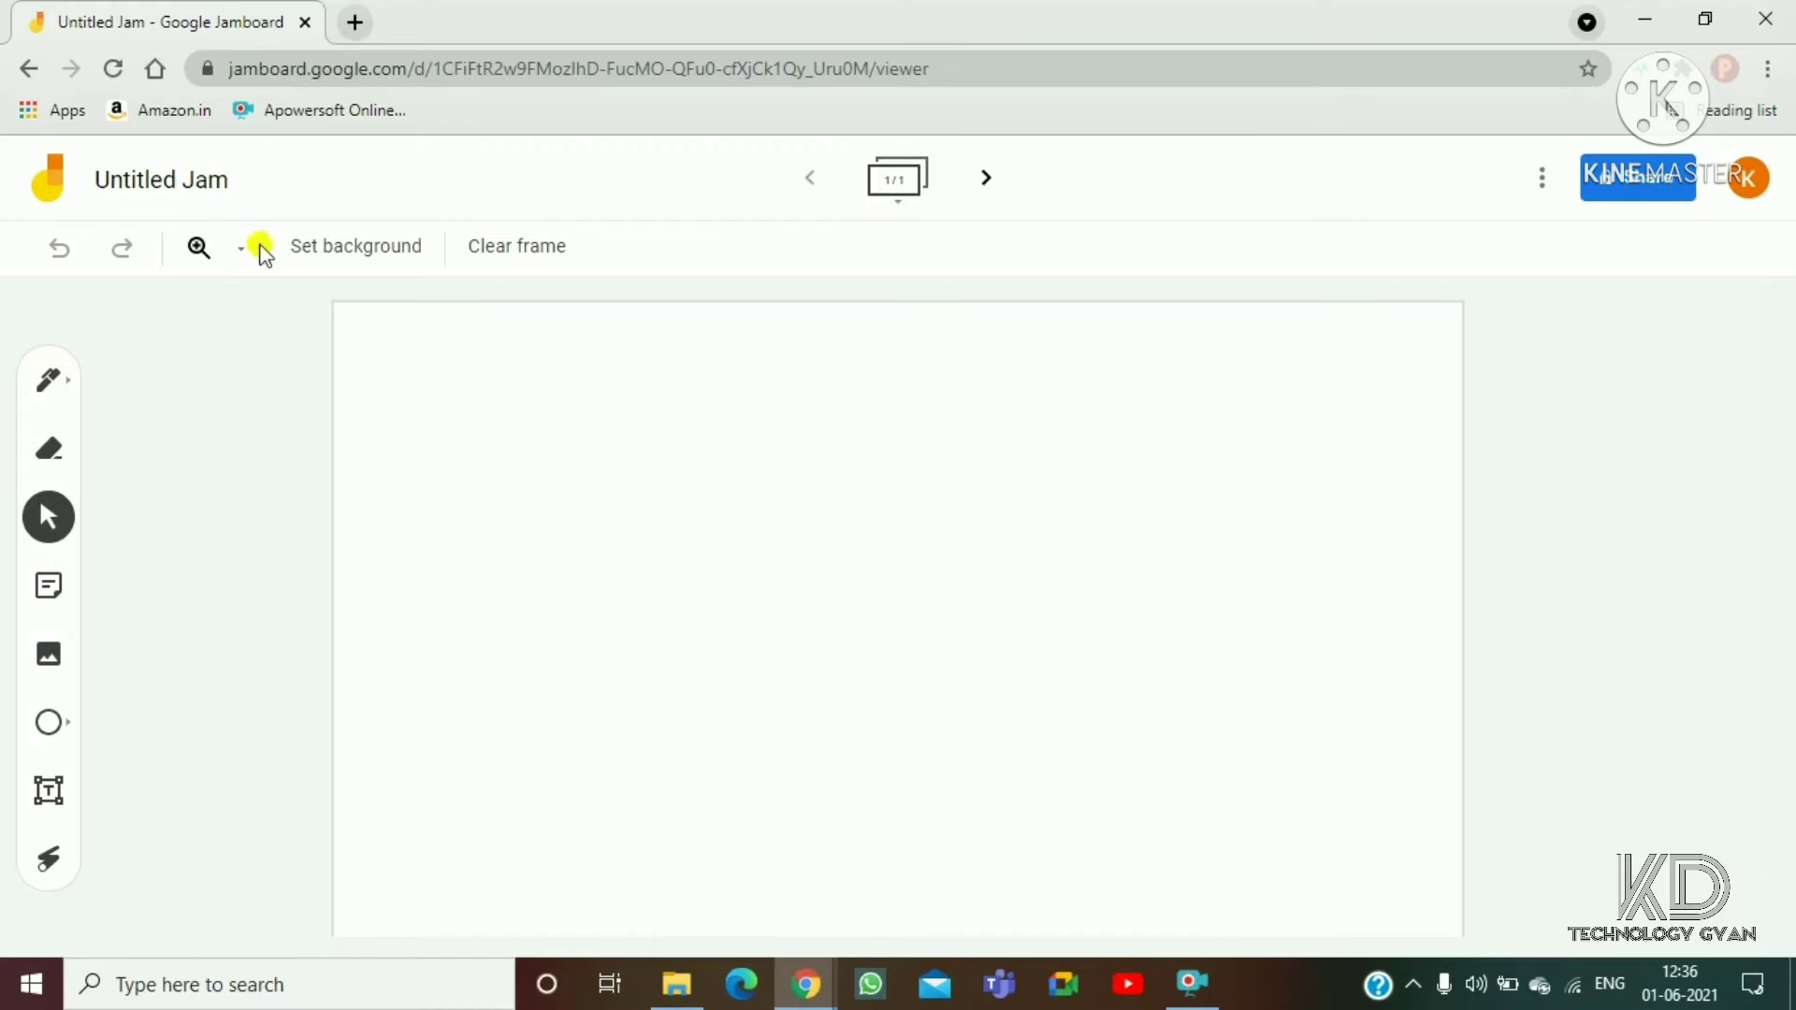
# Step: Preview the frame at 25%, 50%, 100% and 200% zoom, finishing with the zoom set to 50%
pyautogui.click(316, 348)
pyautogui.click(242, 249)
pyautogui.click(306, 391)
pyautogui.click(226, 251)
pyautogui.click(309, 431)
pyautogui.click(241, 249)
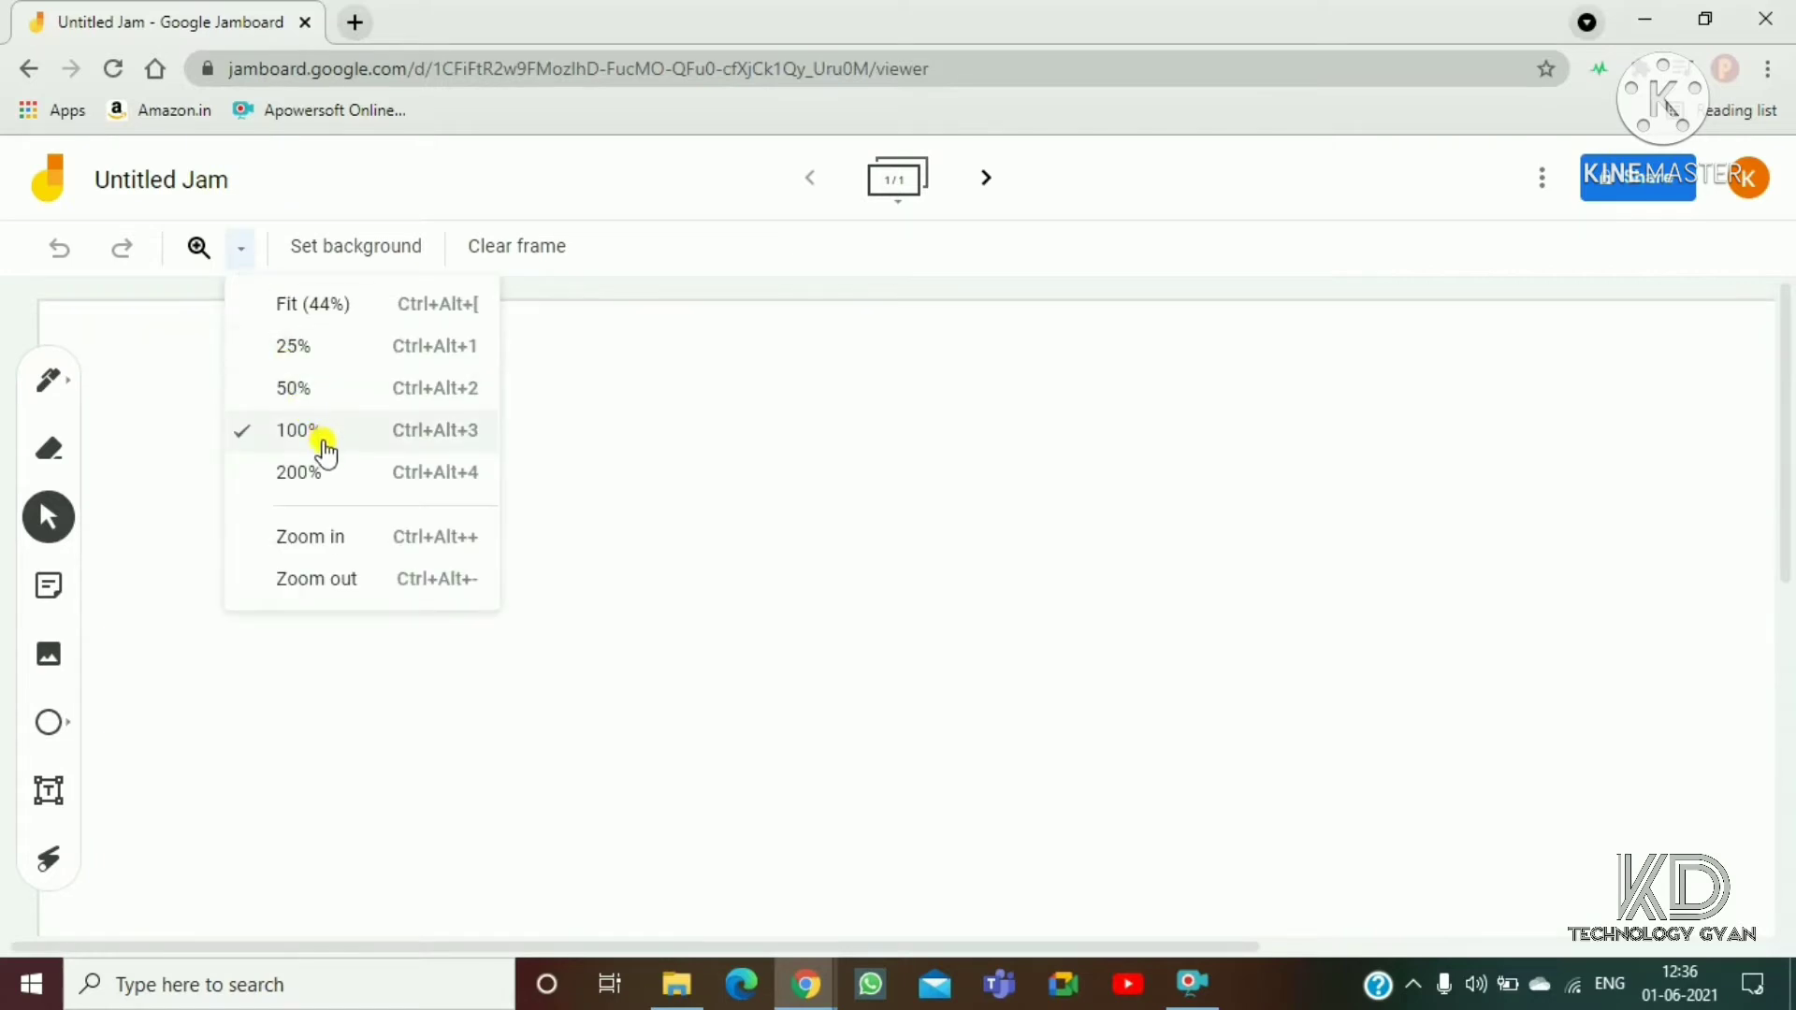
pyautogui.click(327, 472)
pyautogui.click(243, 250)
pyautogui.click(332, 392)
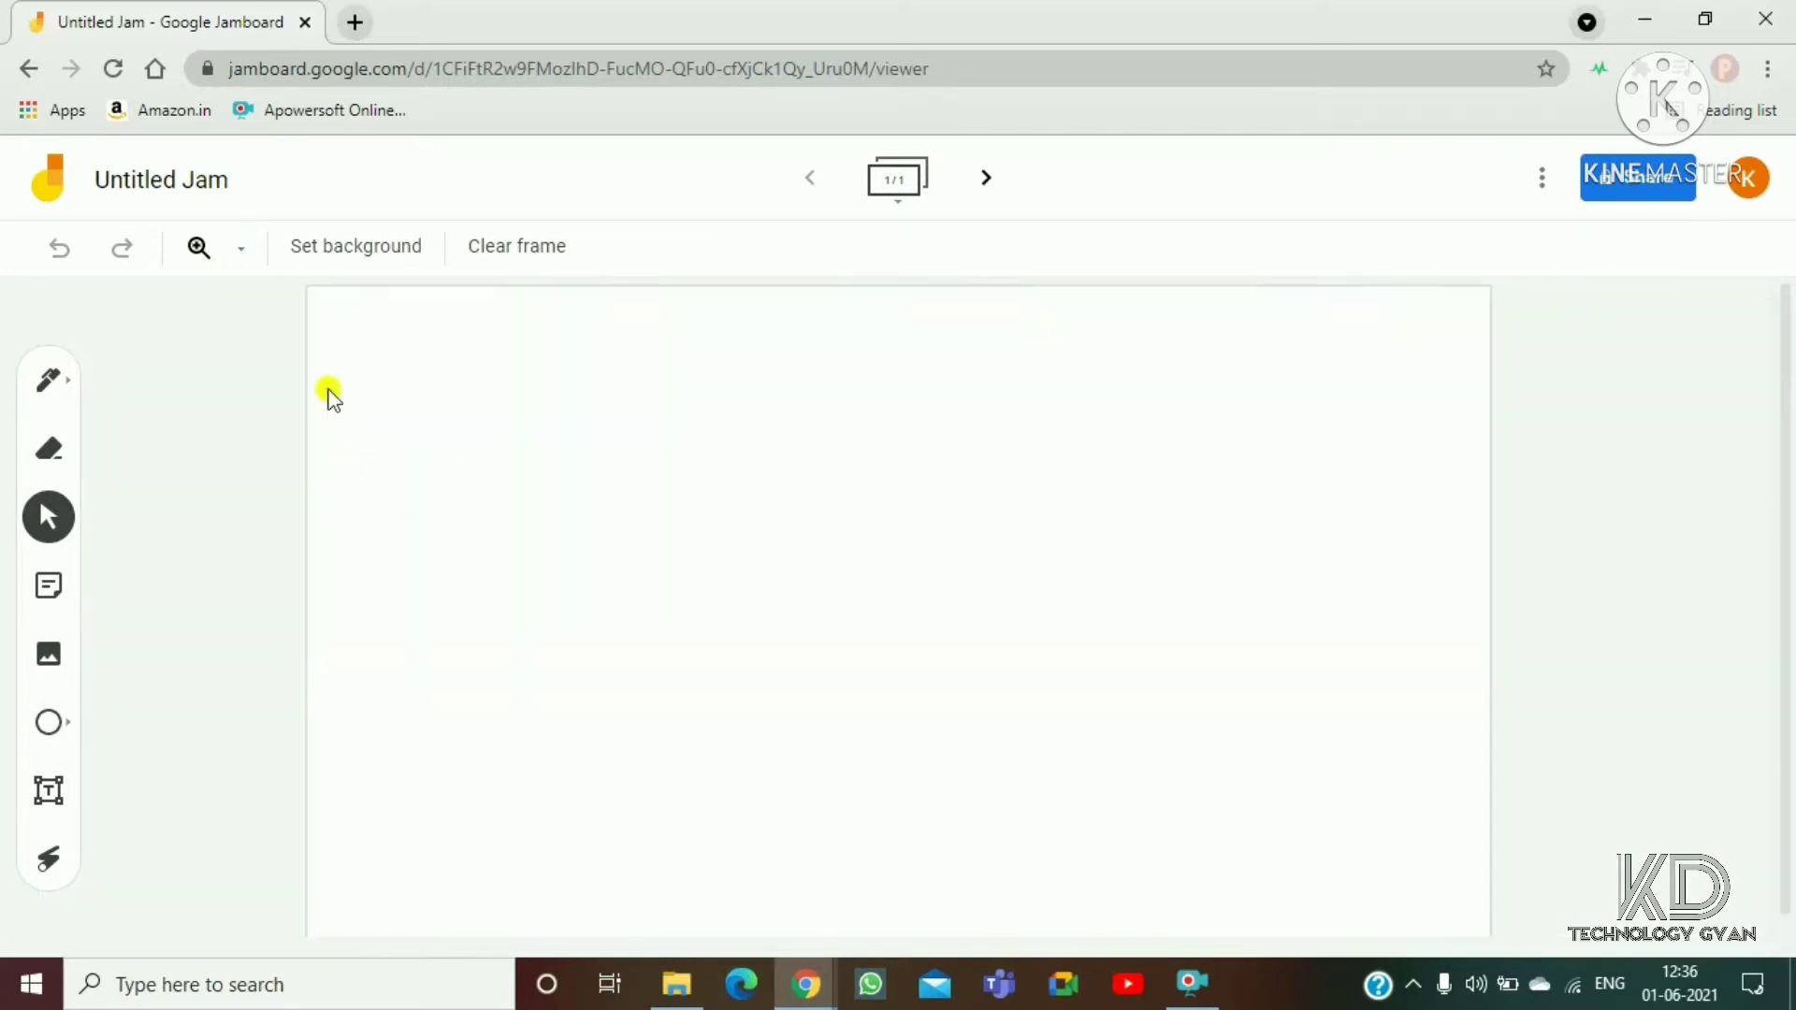
# Step: Try the dotted, lined and white square-grid backgrounds on the frame
pyautogui.click(374, 252)
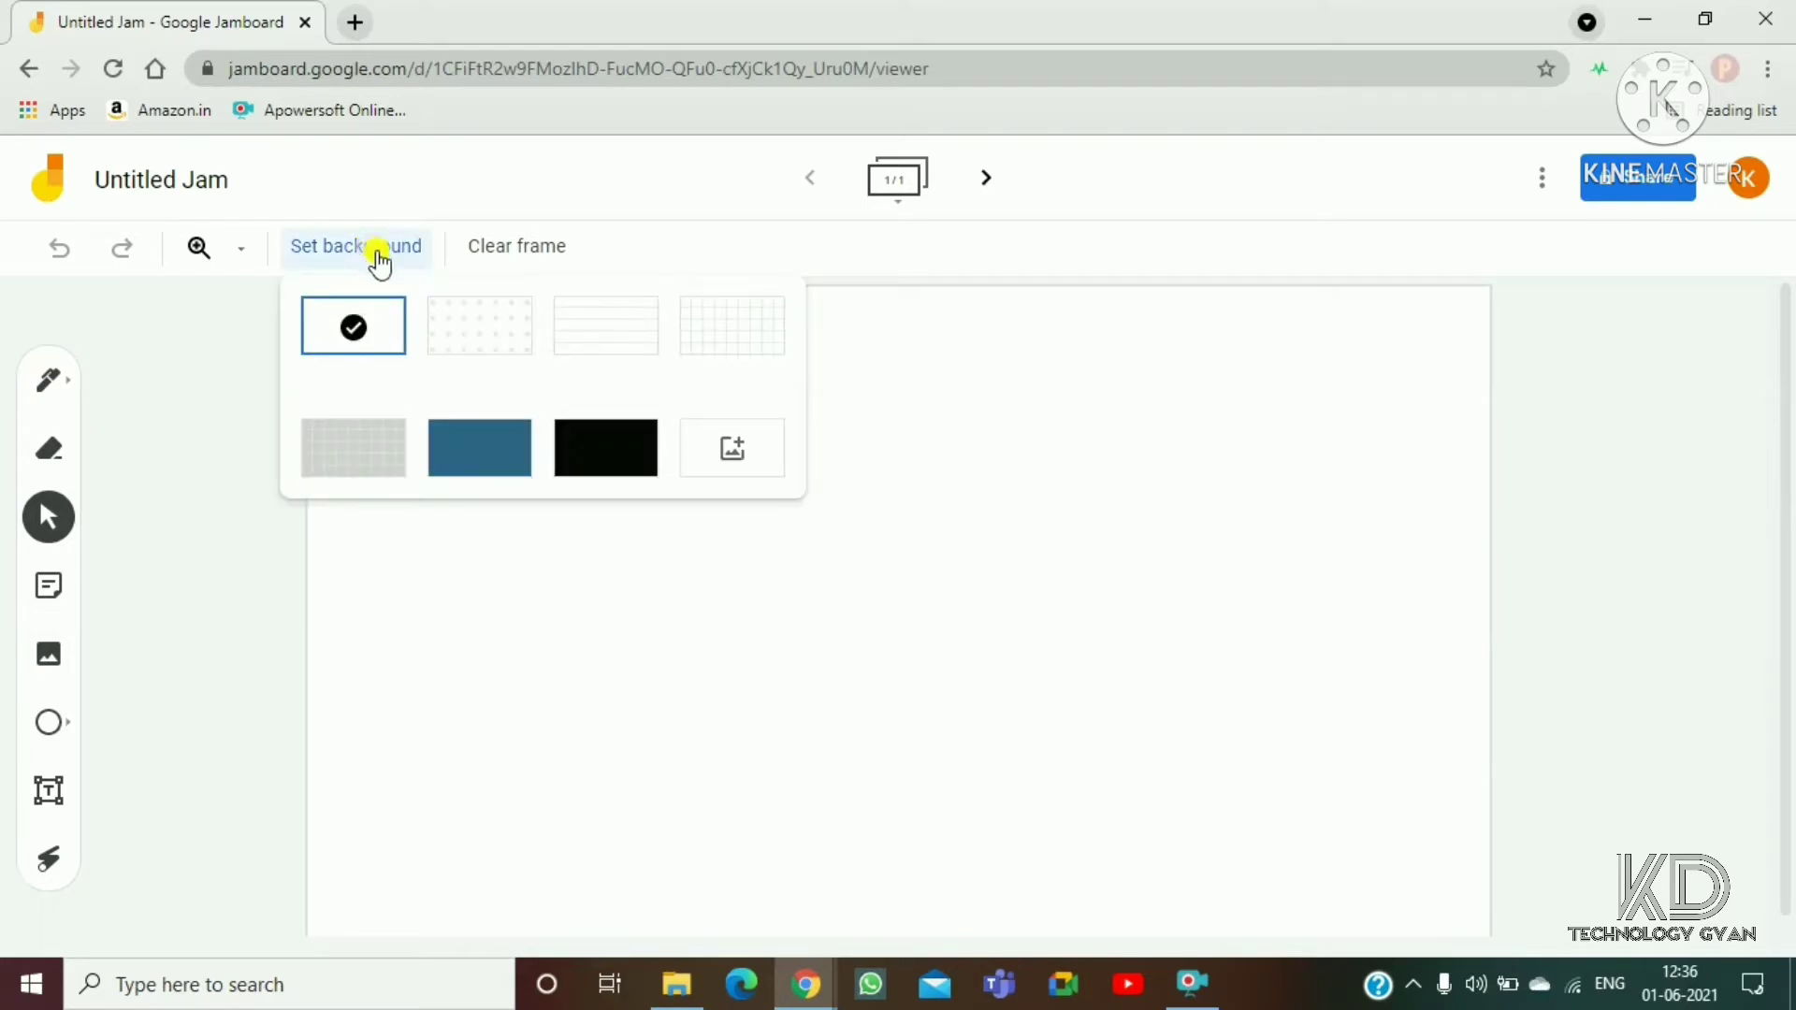
pyautogui.click(461, 327)
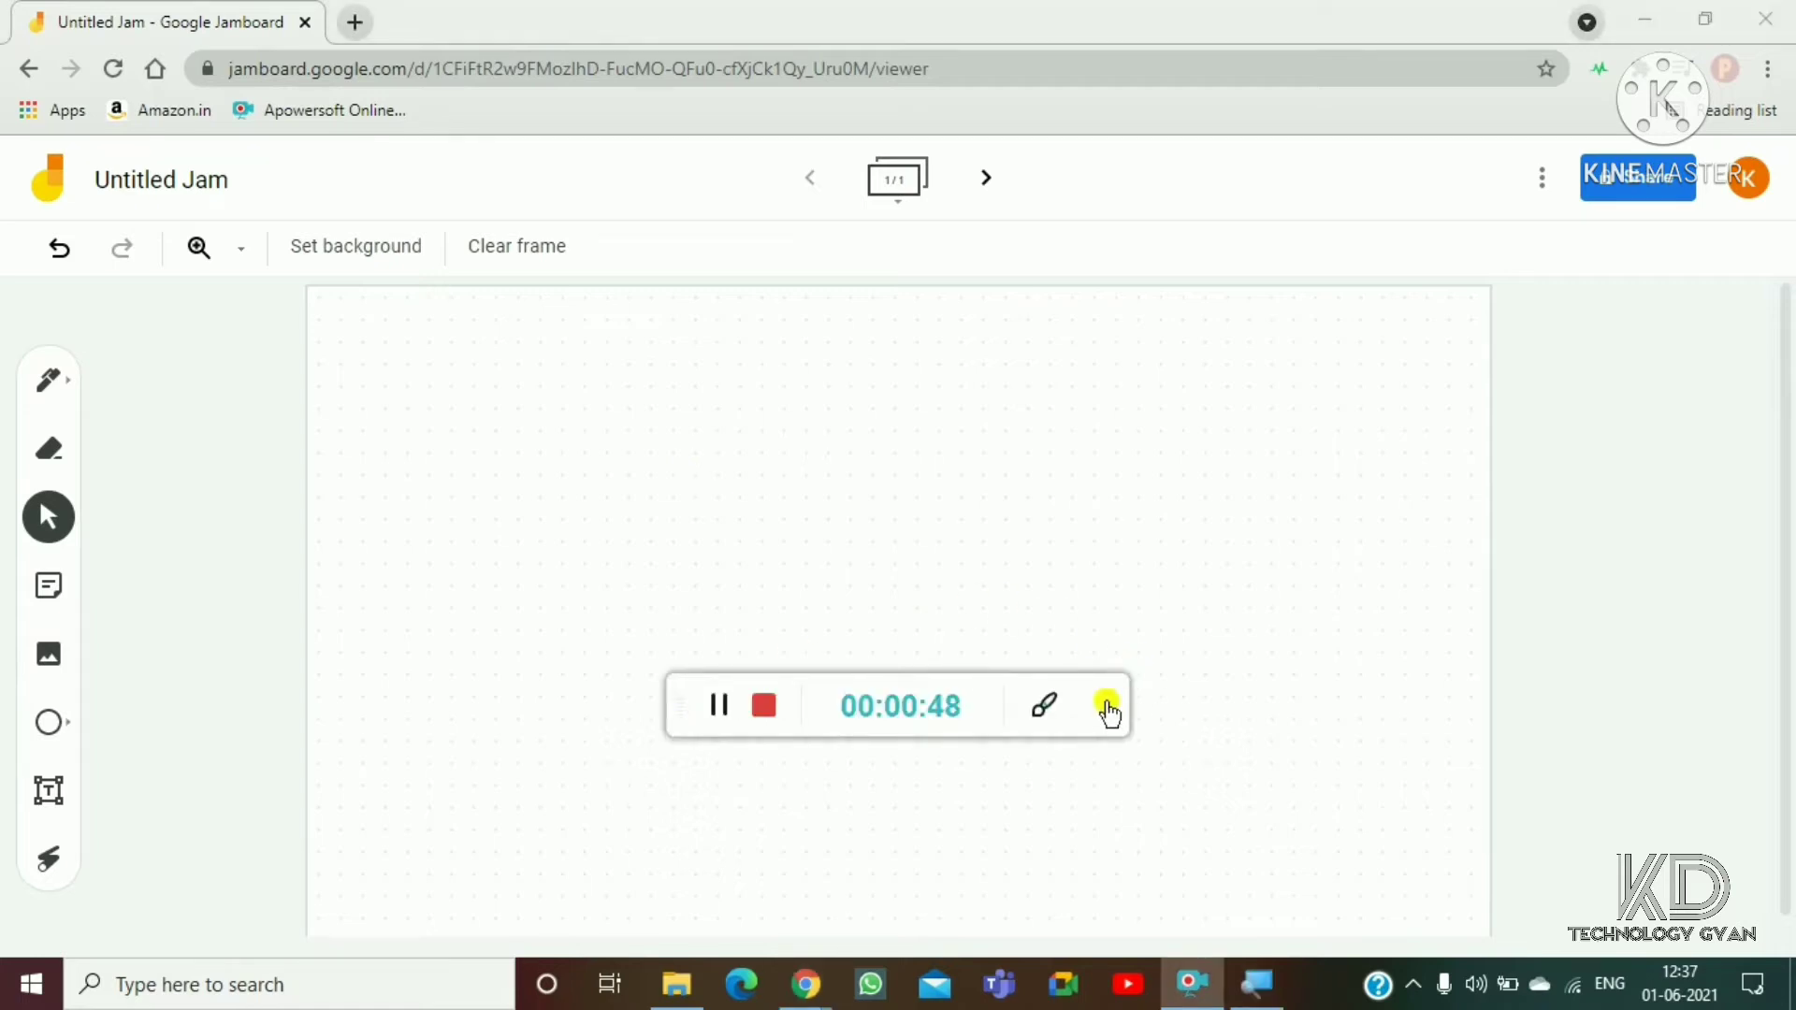
pyautogui.click(1108, 708)
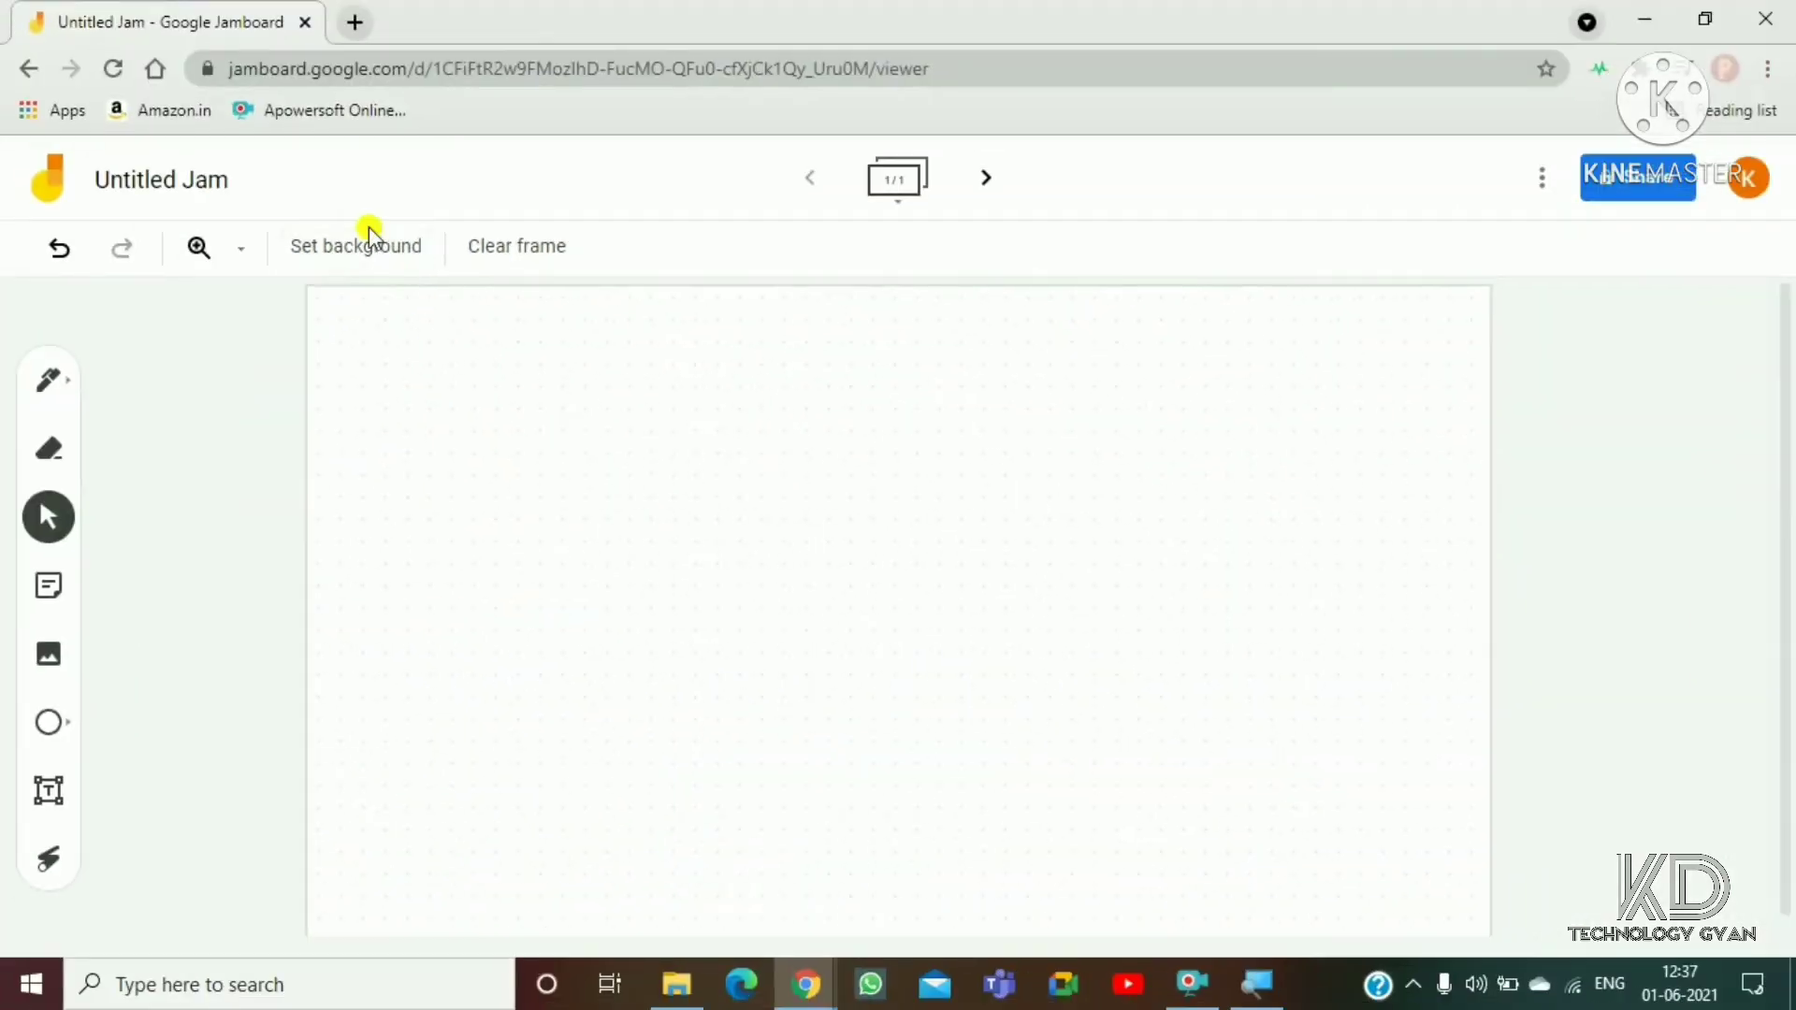
pyautogui.click(371, 242)
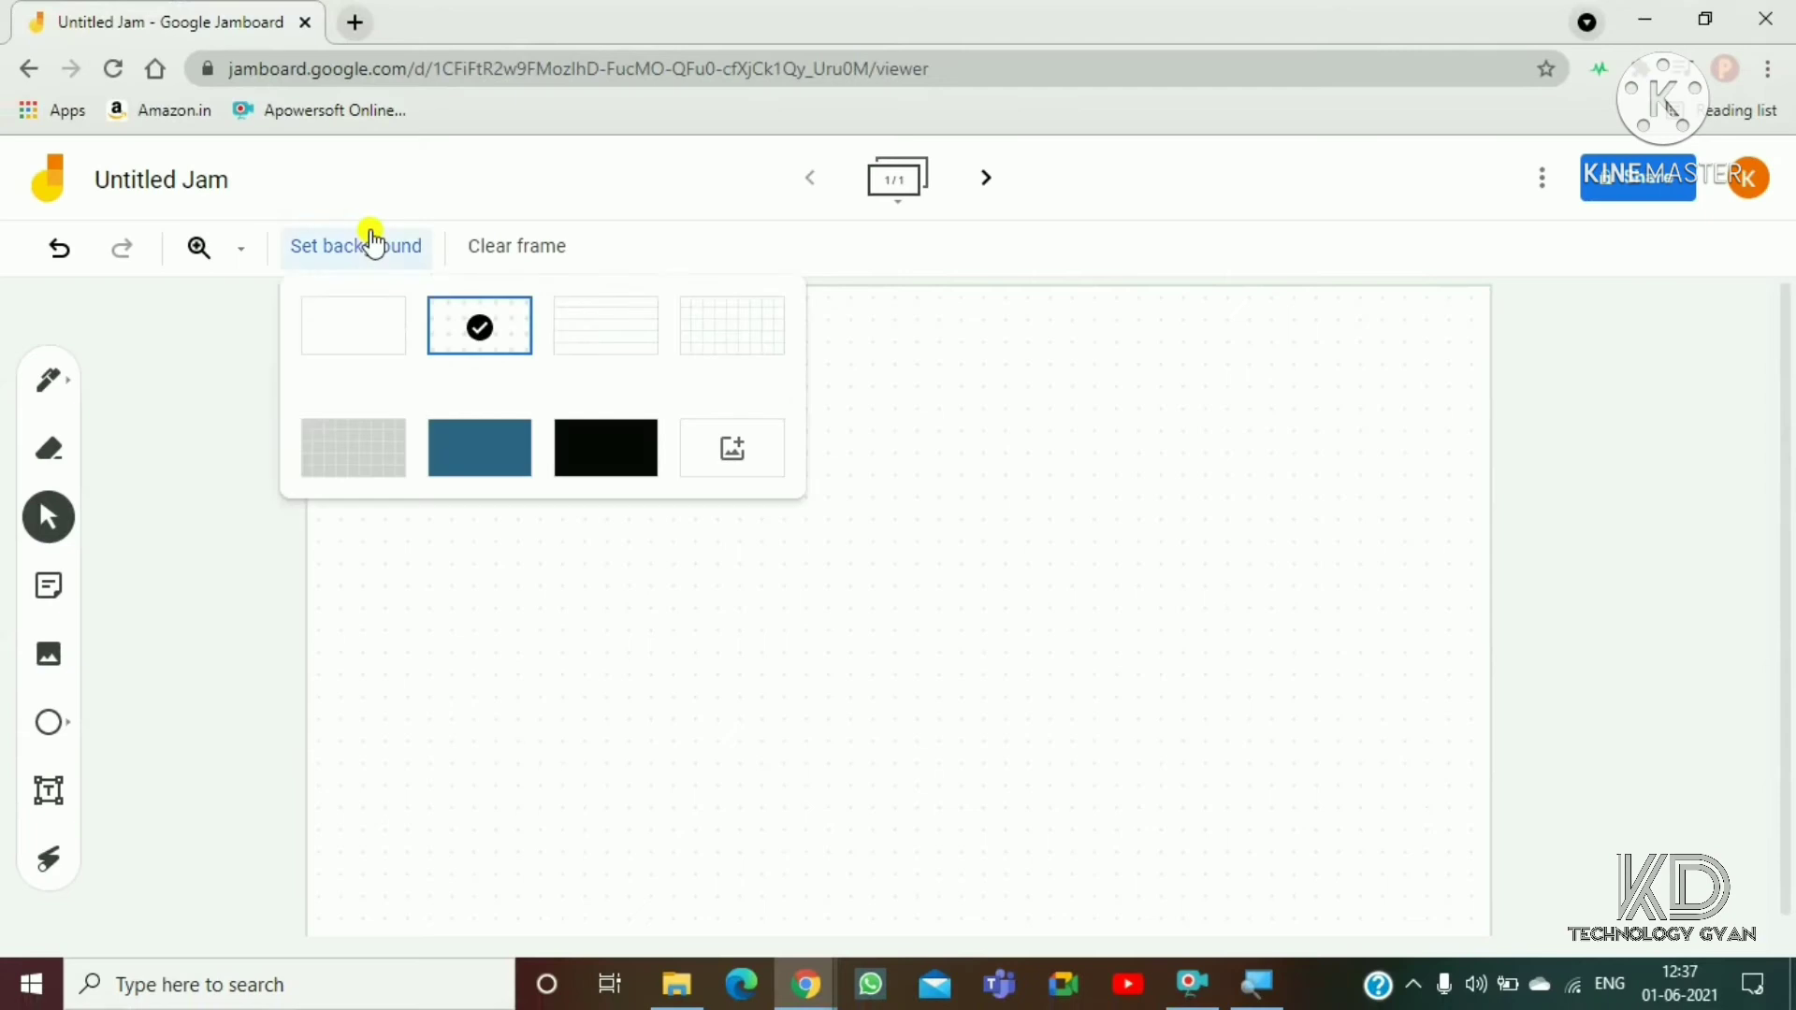
pyautogui.click(613, 350)
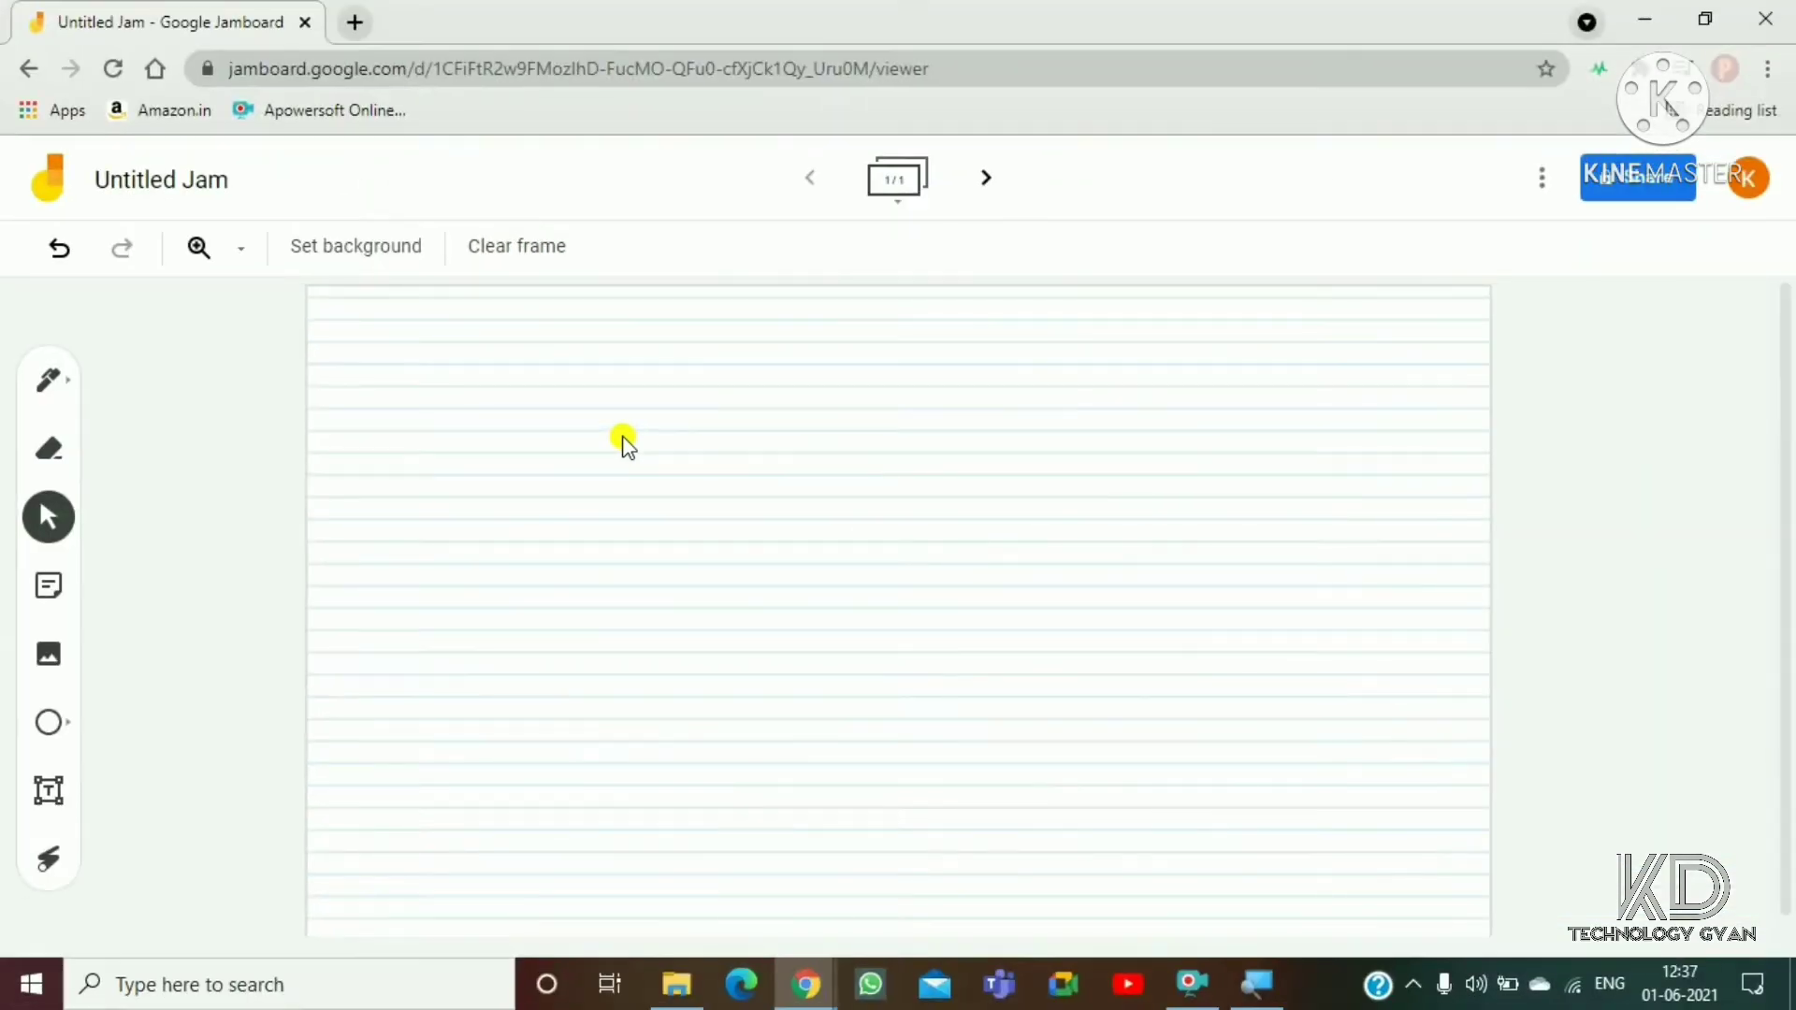
pyautogui.click(388, 252)
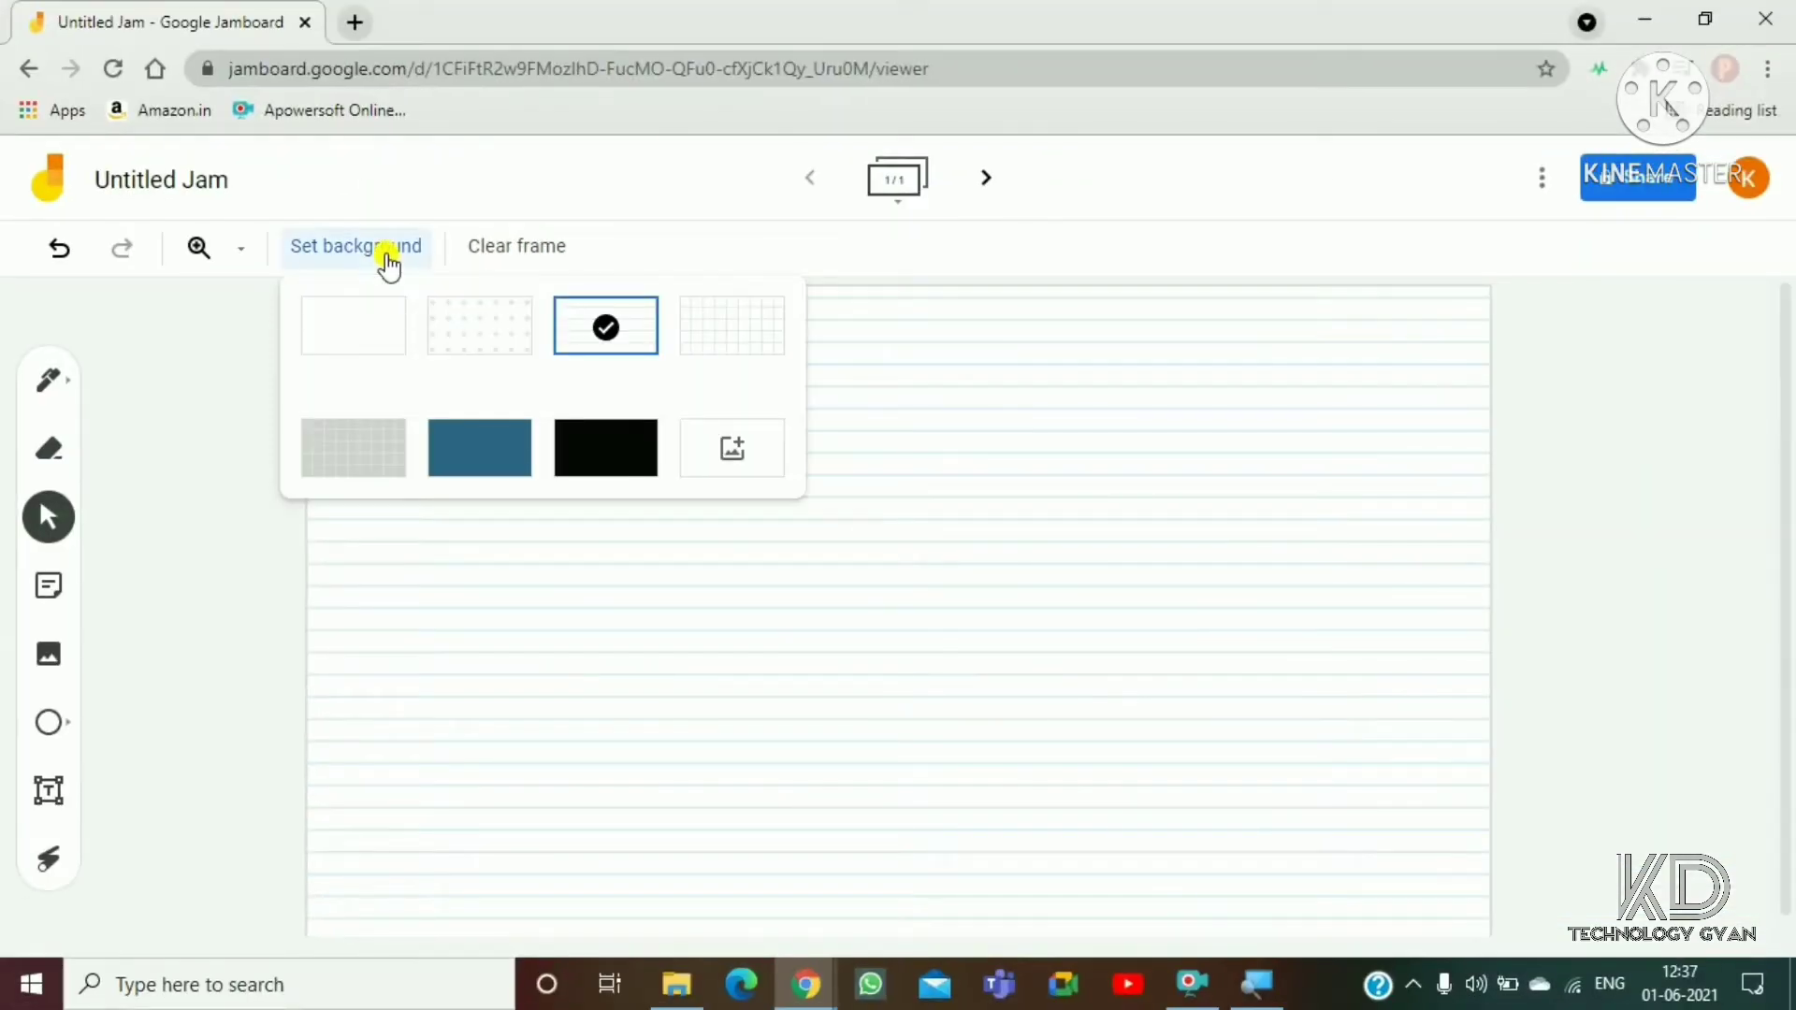
pyautogui.click(726, 332)
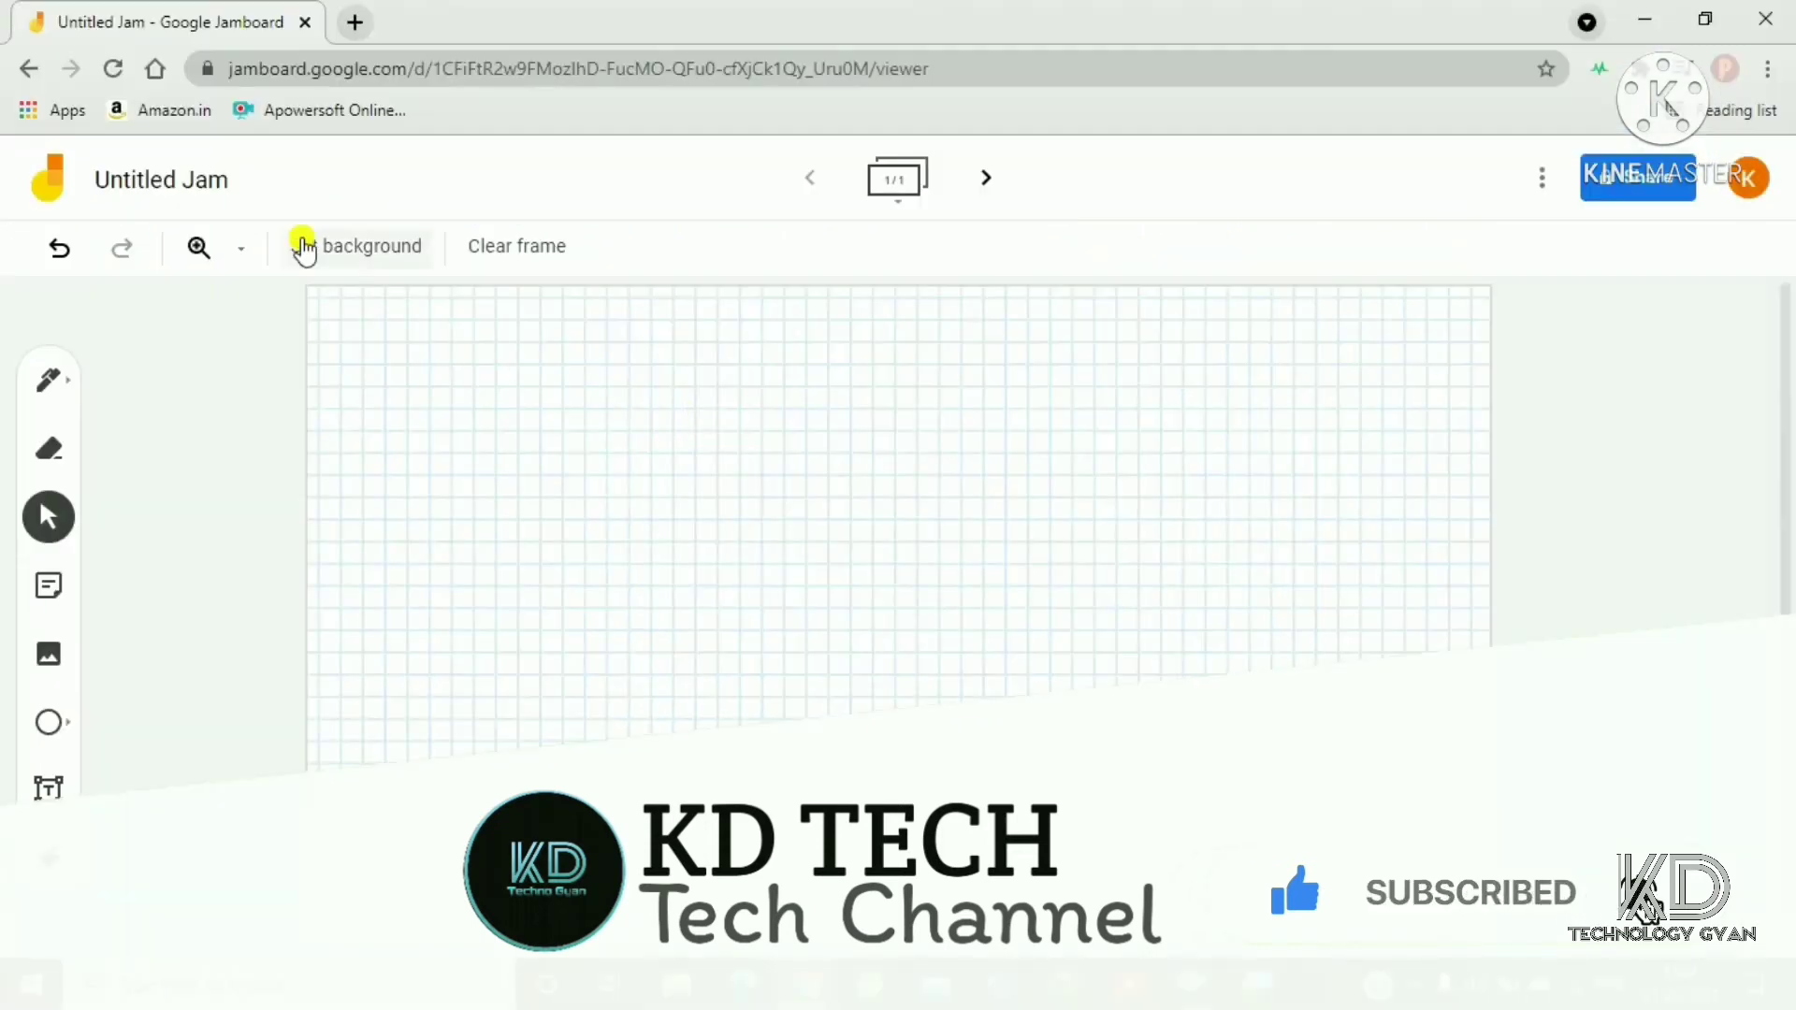
# Step: Try the grey grid, solid blue and solid black backgrounds on the frame
pyautogui.click(295, 245)
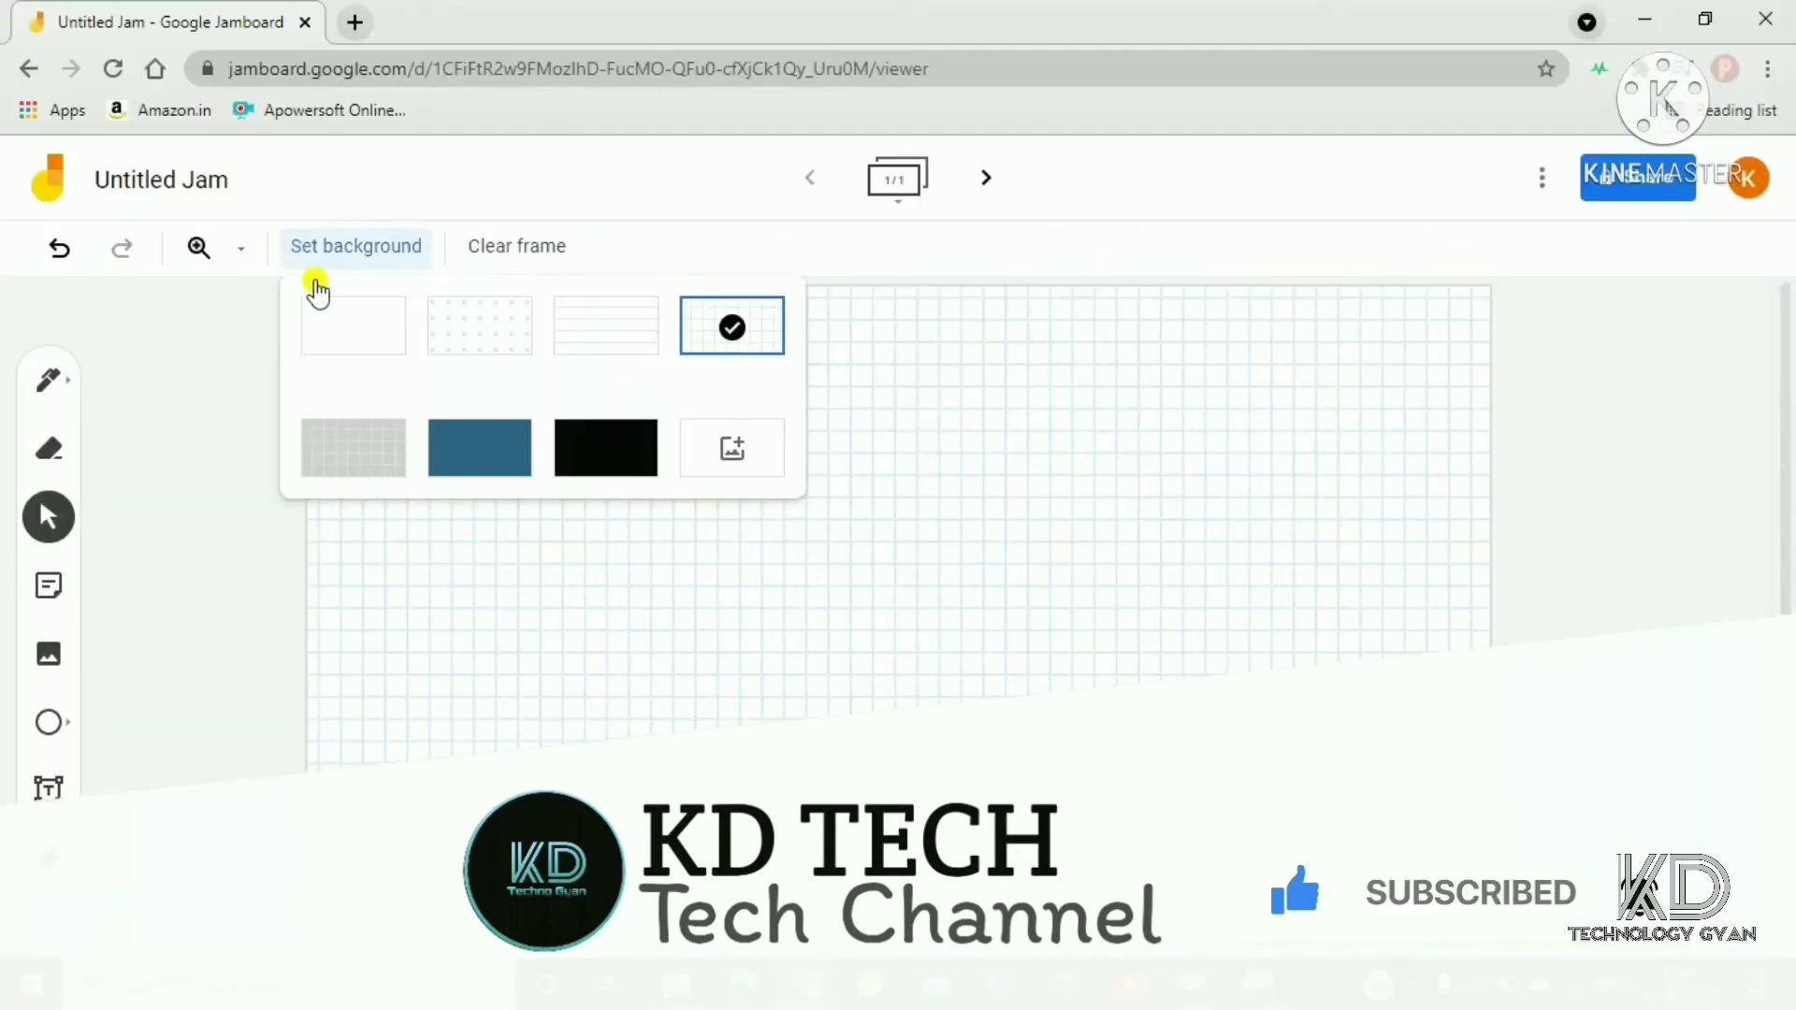
pyautogui.click(397, 464)
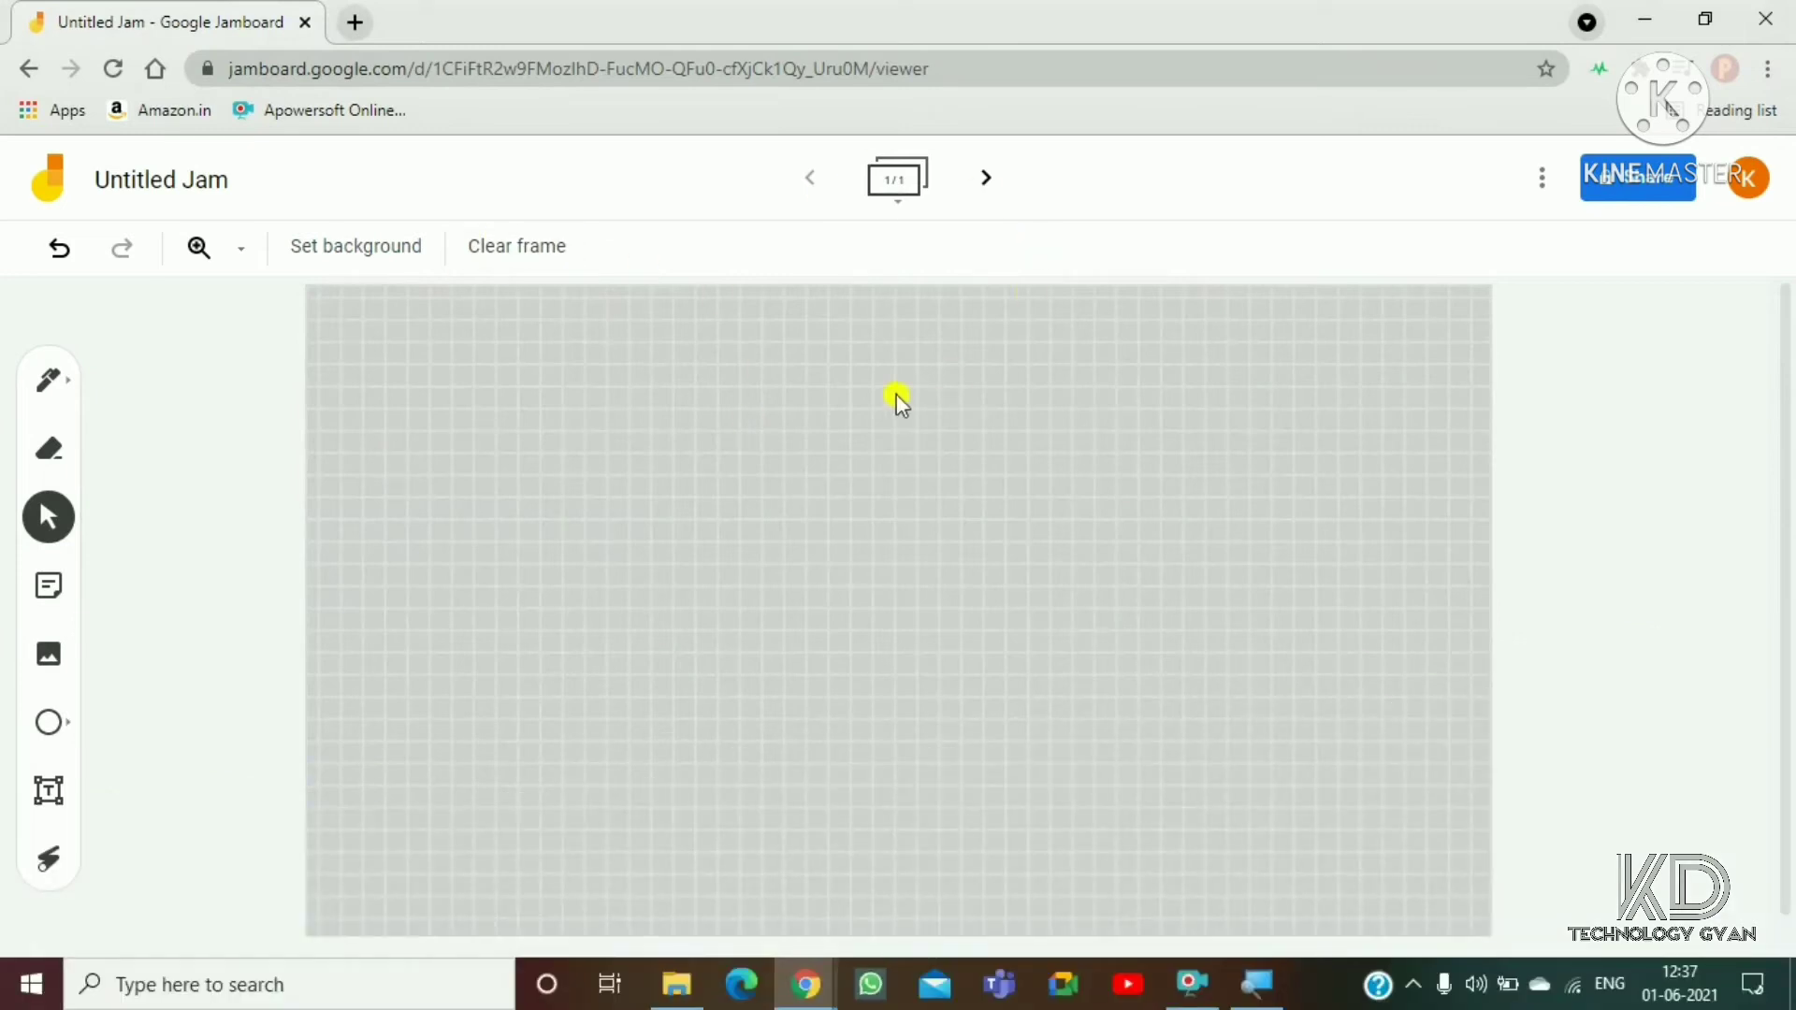
pyautogui.click(325, 248)
pyautogui.click(499, 468)
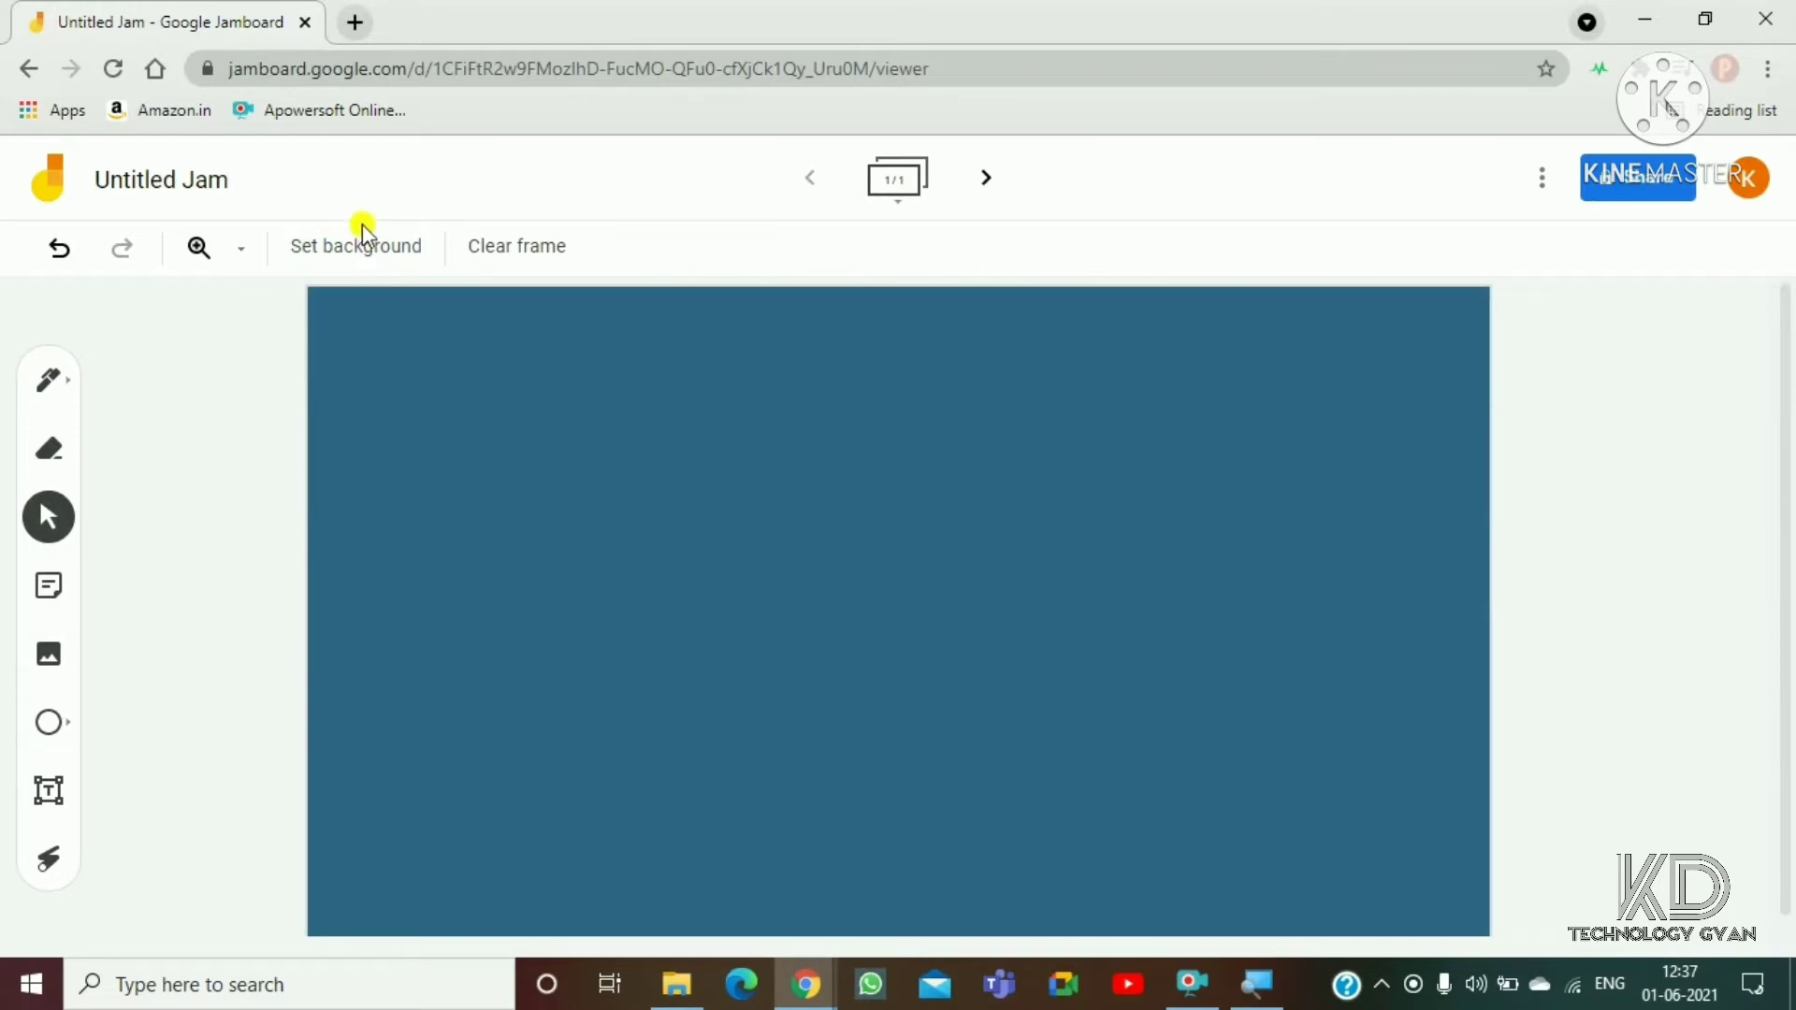
pyautogui.click(367, 245)
pyautogui.click(590, 478)
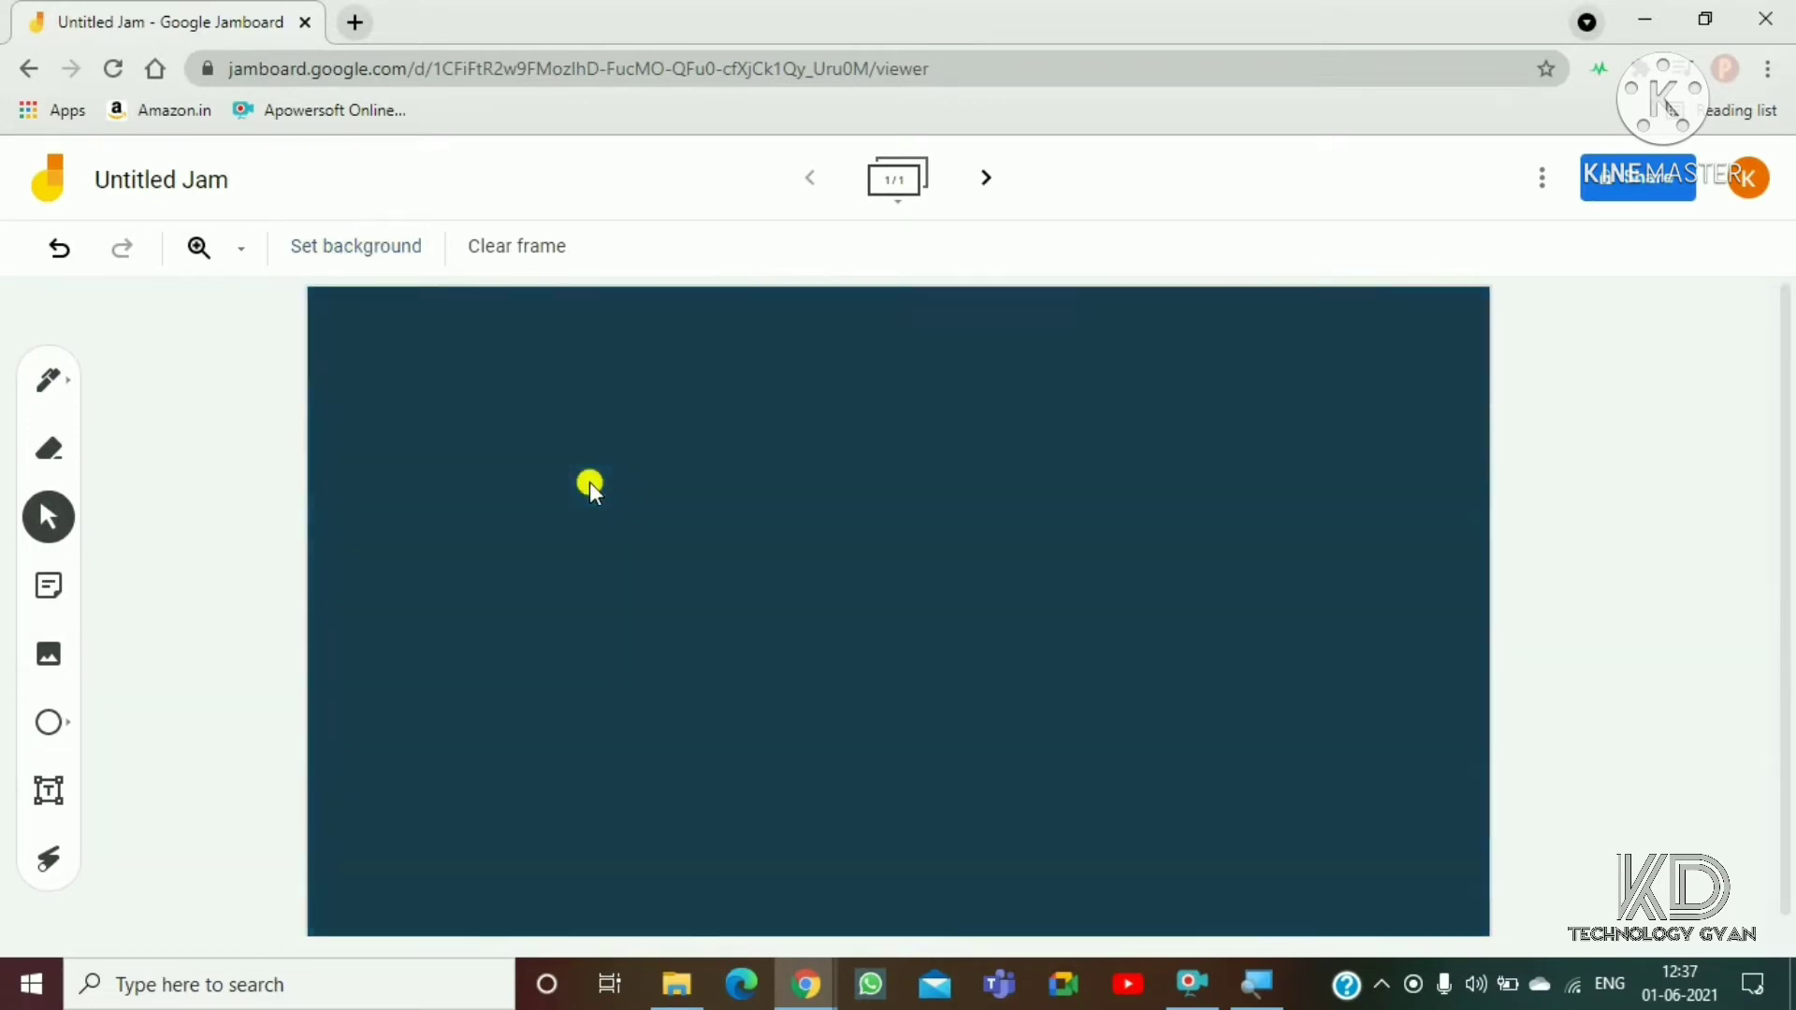
# Step: Set the frame's background to the lined pattern and clear the frame
pyautogui.click(367, 248)
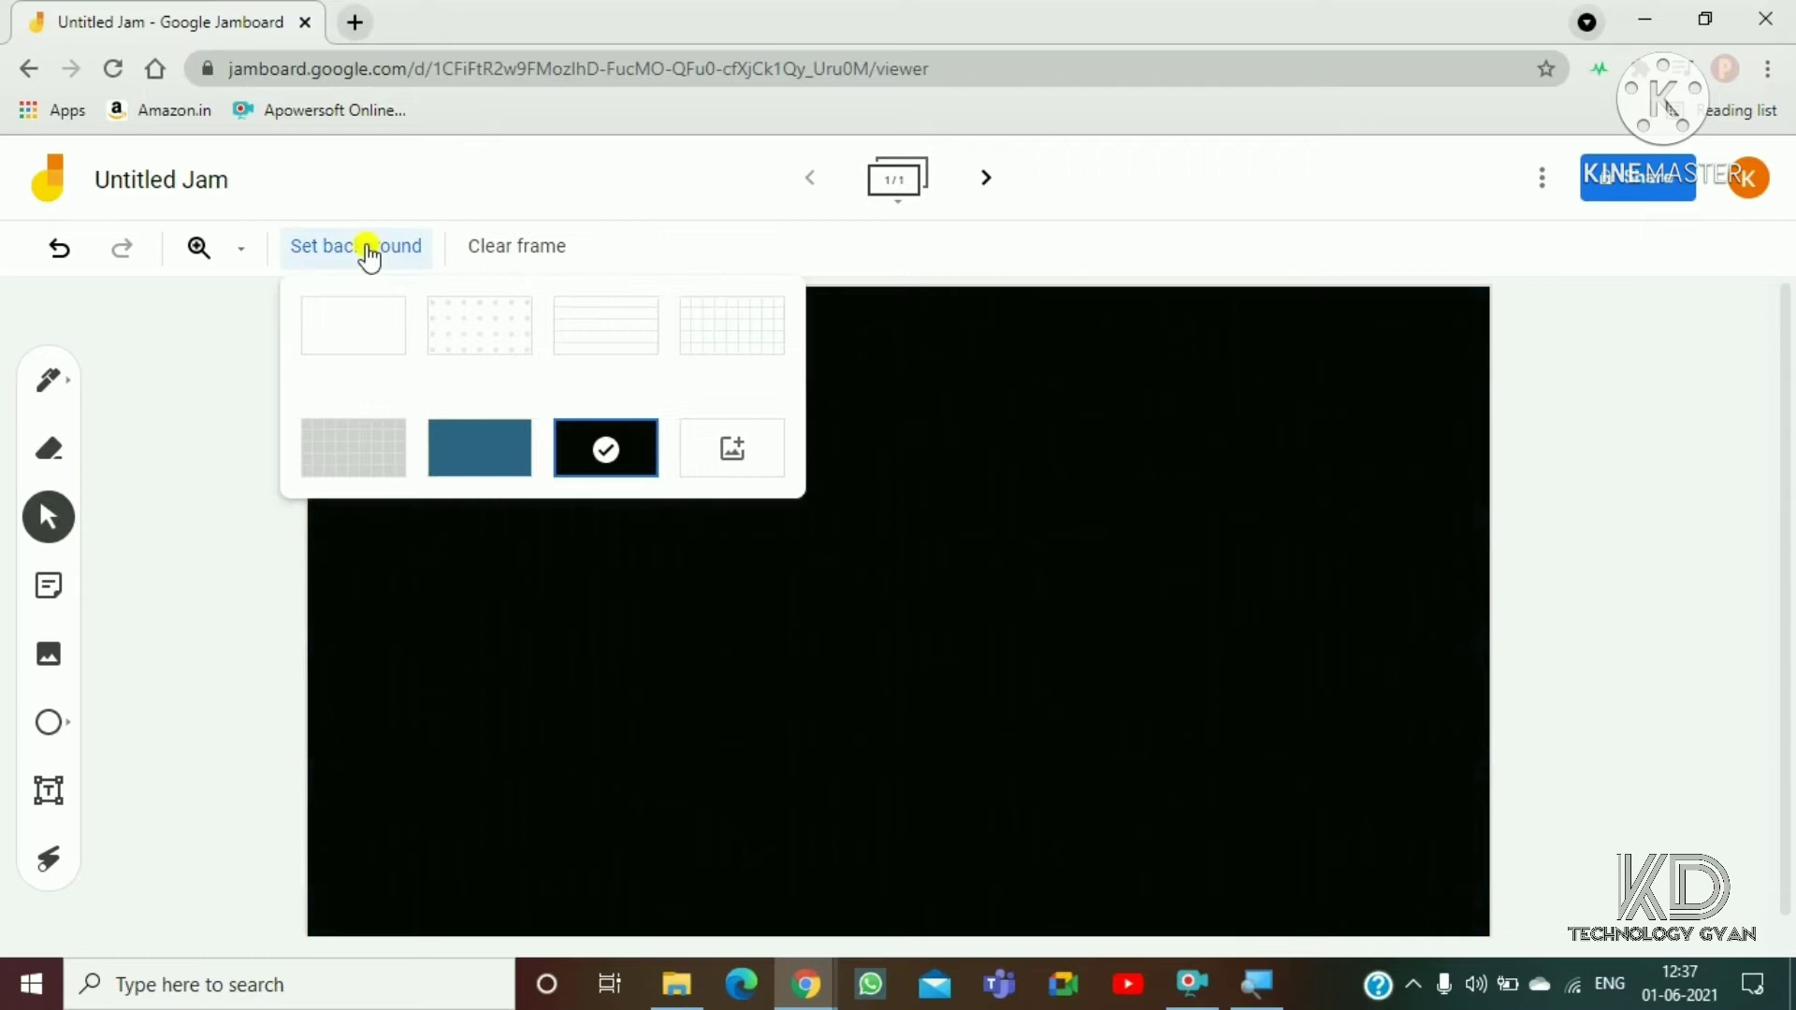
pyautogui.click(602, 327)
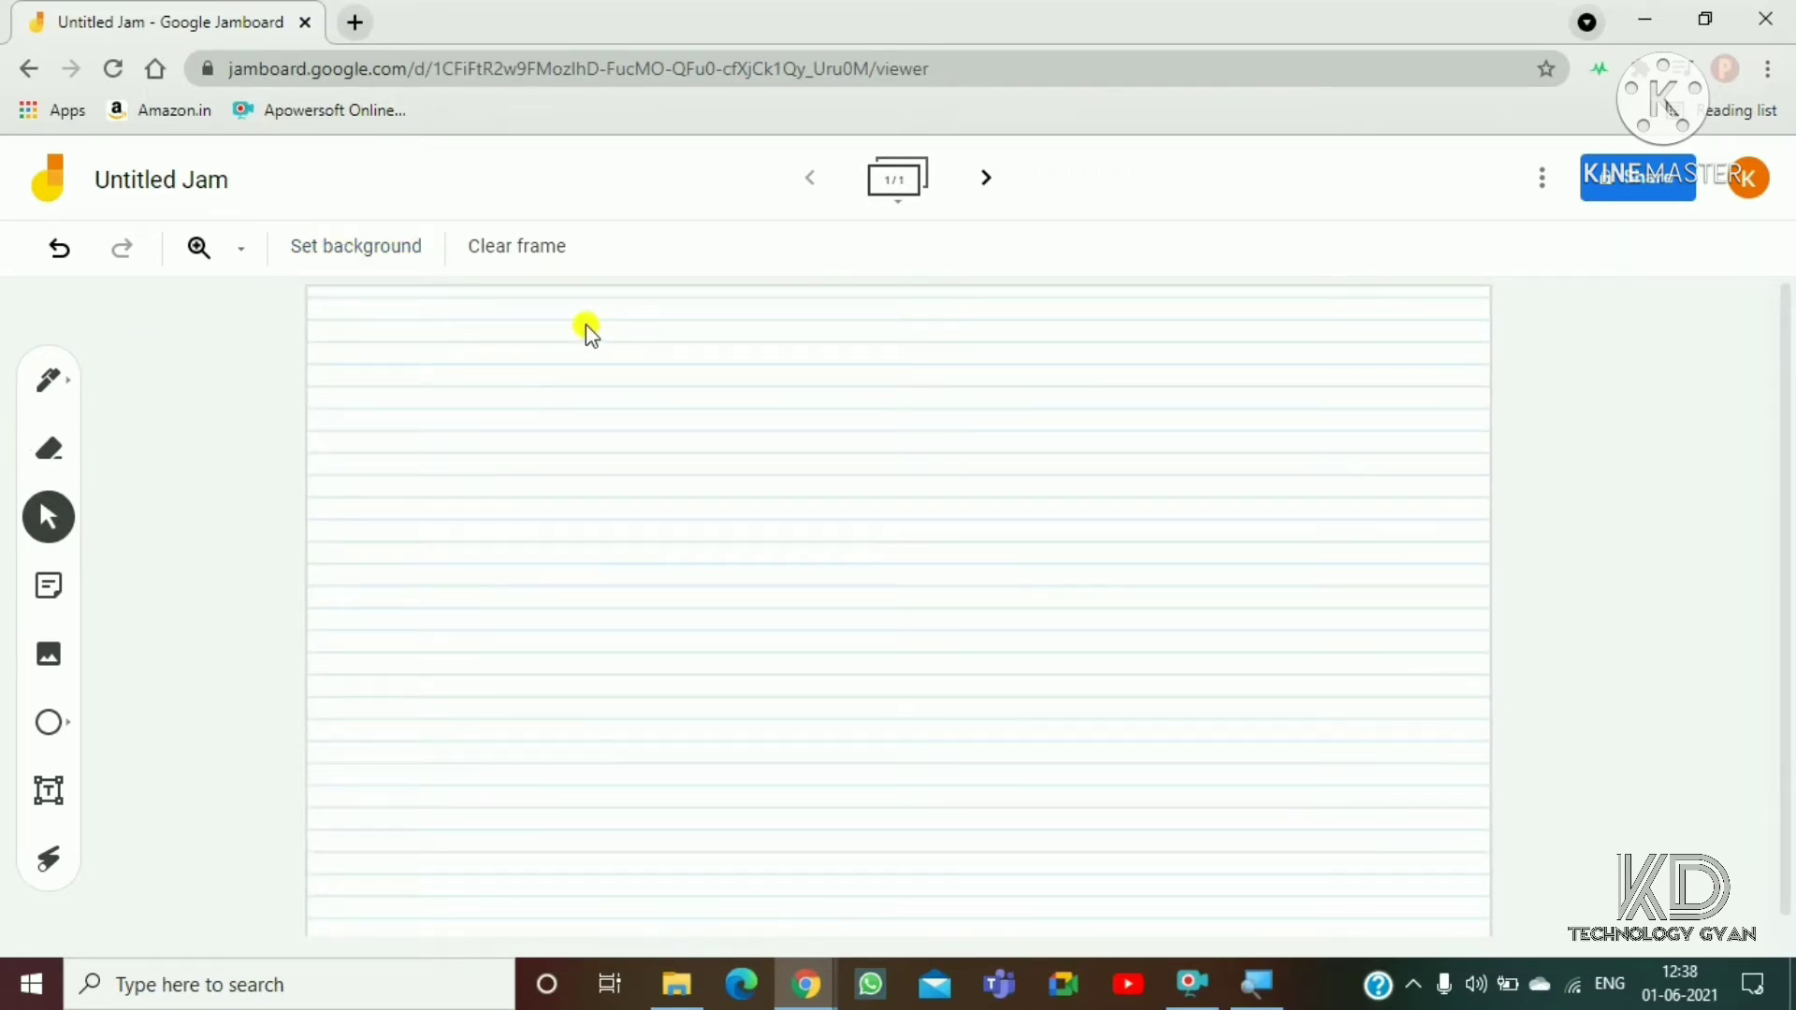
pyautogui.click(540, 251)
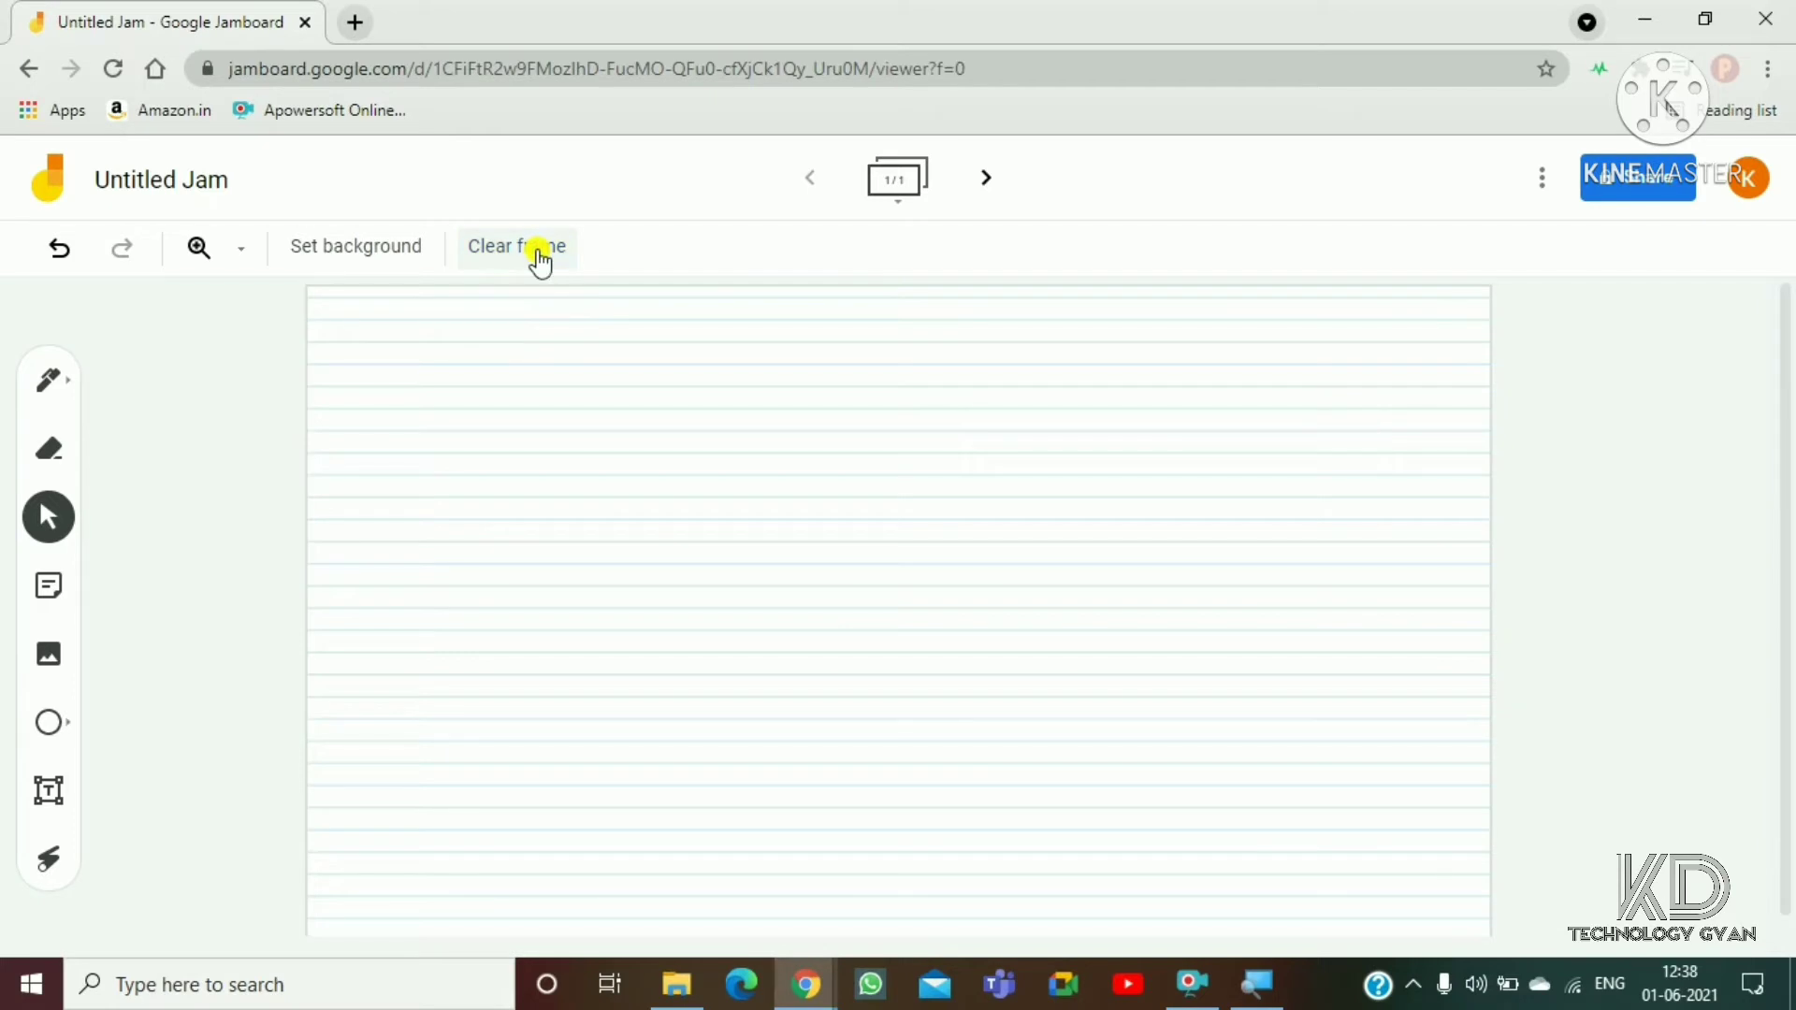
# Step: Draw a looping freehand black line with the pen, and clear it from the frame
pyautogui.click(45, 381)
pyautogui.moveTo(412, 332)
pyautogui.mouseDown()
pyautogui.moveTo(521, 518)
pyautogui.moveTo(742, 506)
pyautogui.moveTo(233, 621)
pyautogui.moveTo(685, 570)
pyautogui.mouseUp()
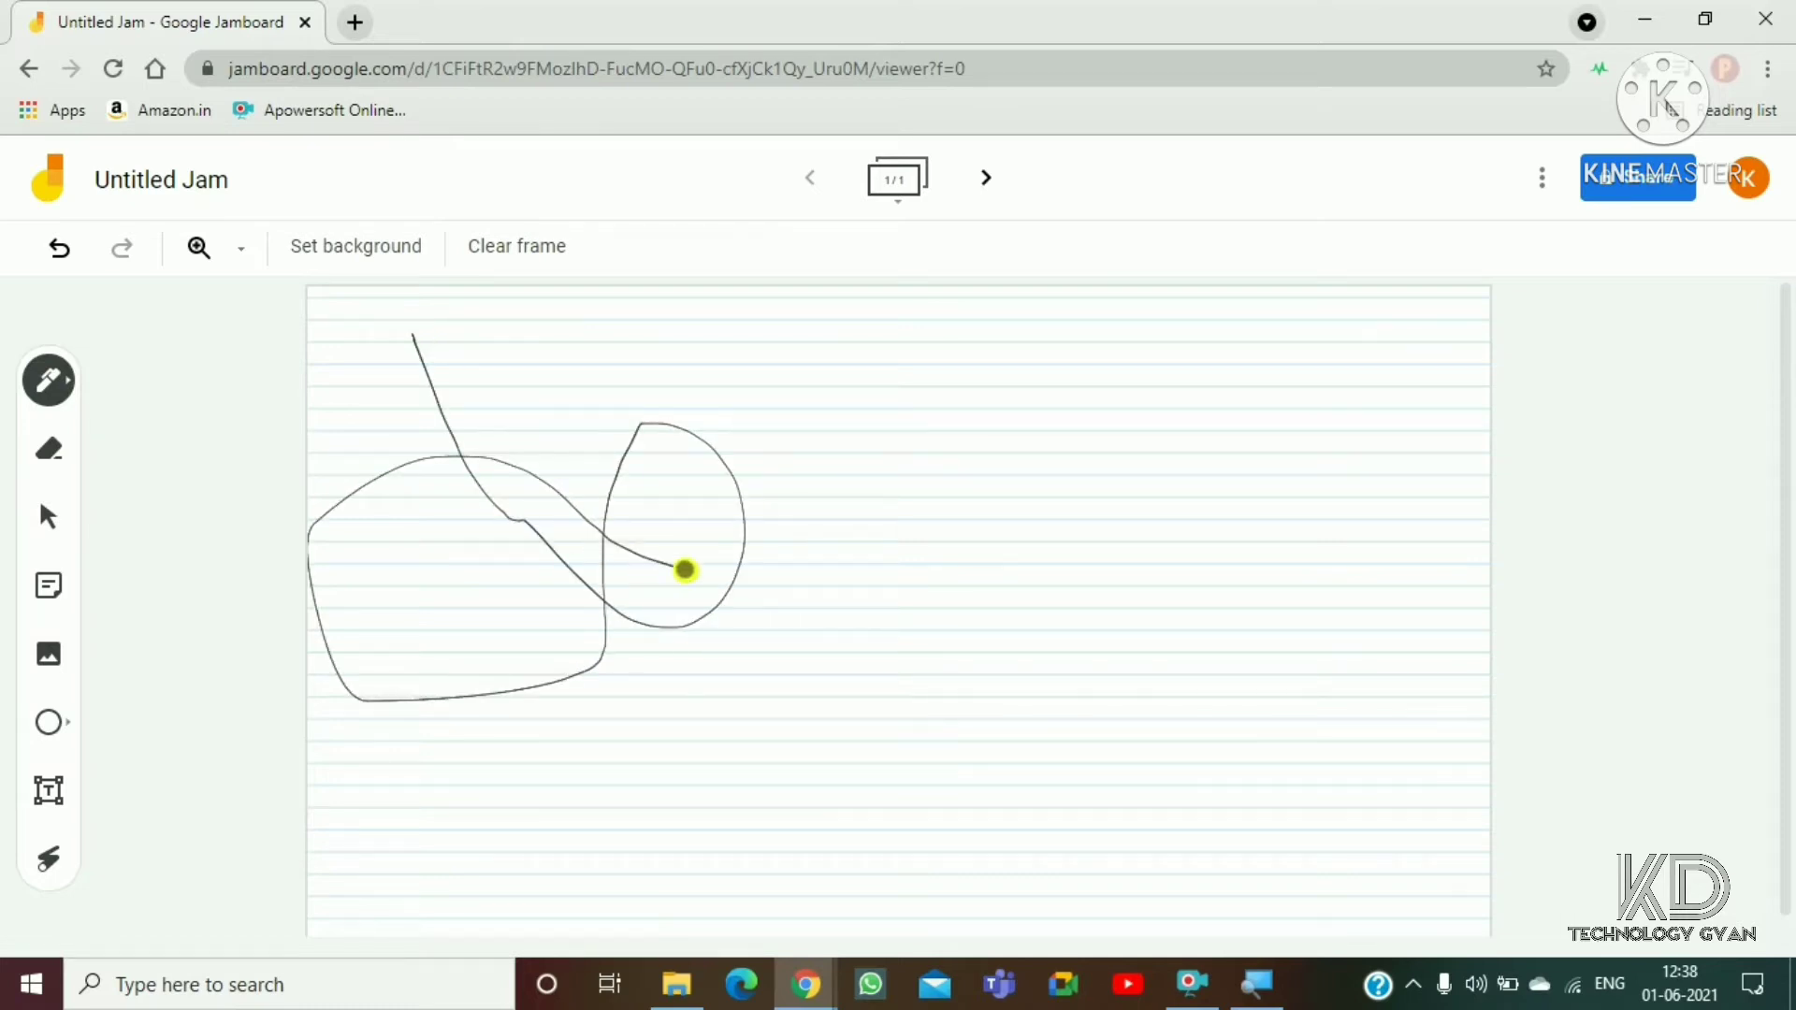
pyautogui.click(529, 249)
# Step: Draw large freehand loops with the green highlighter across the frame, and clear the frame
pyautogui.click(48, 381)
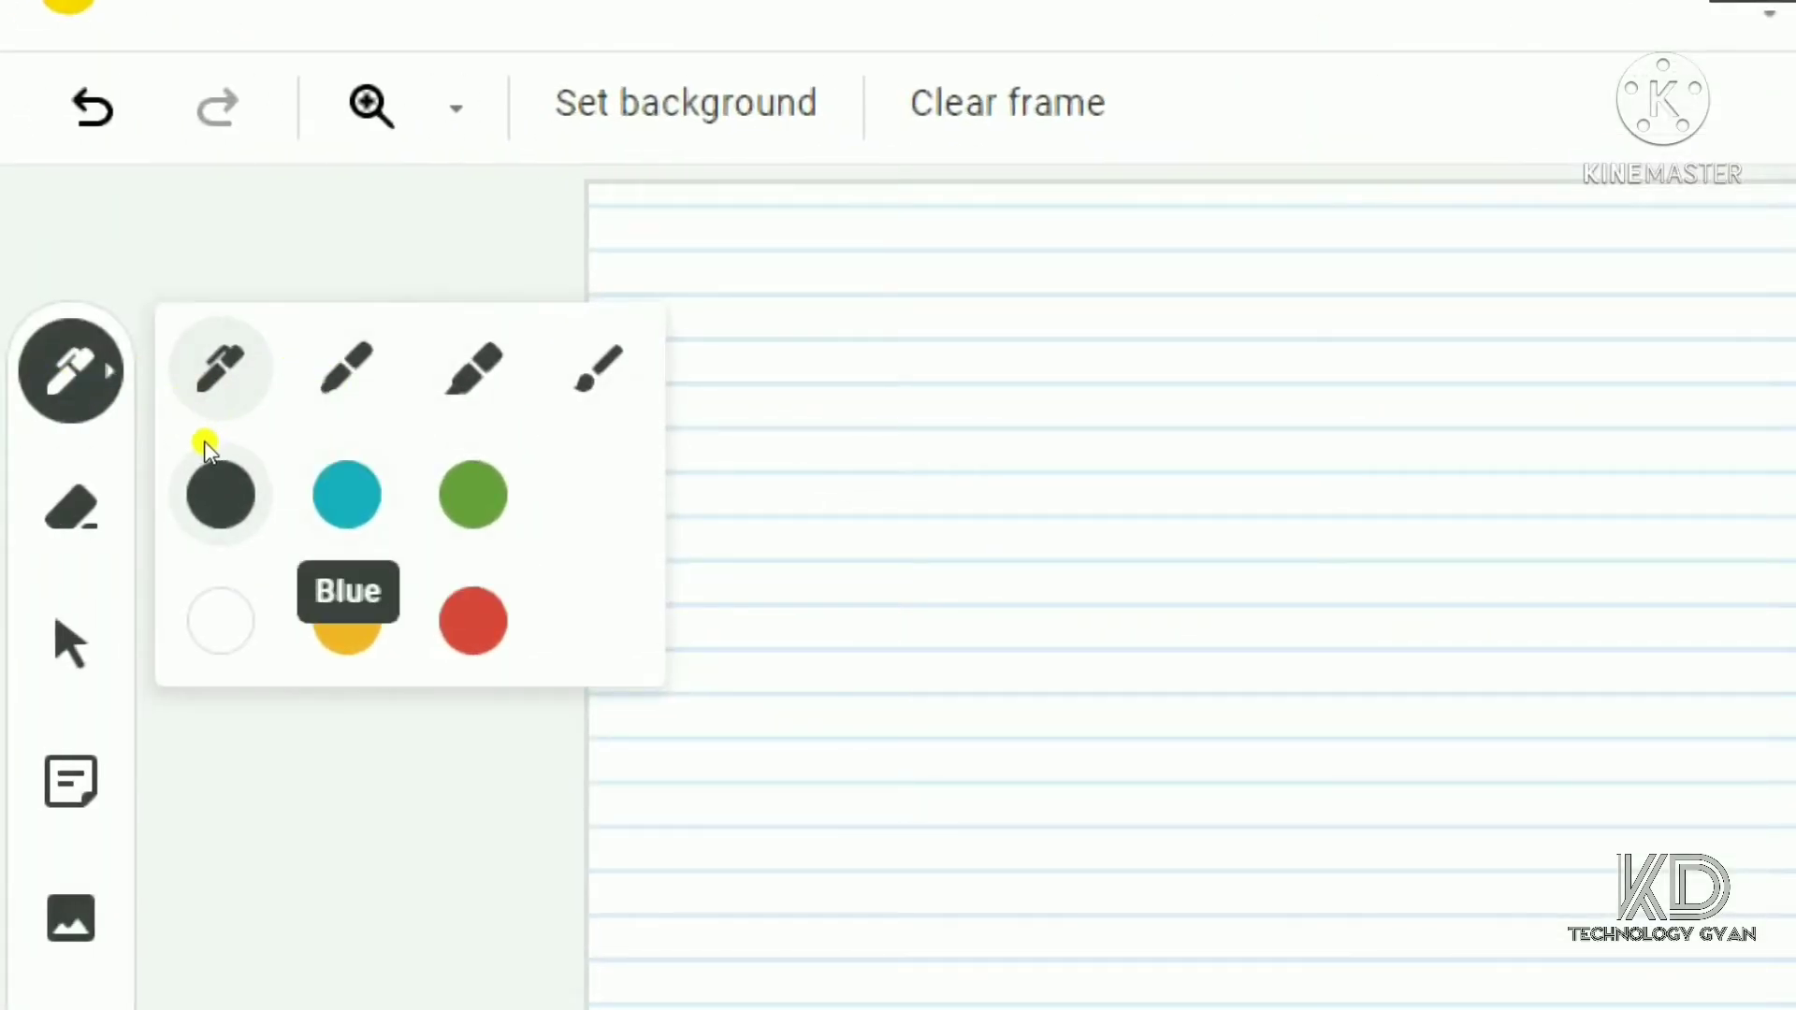
pyautogui.click(474, 369)
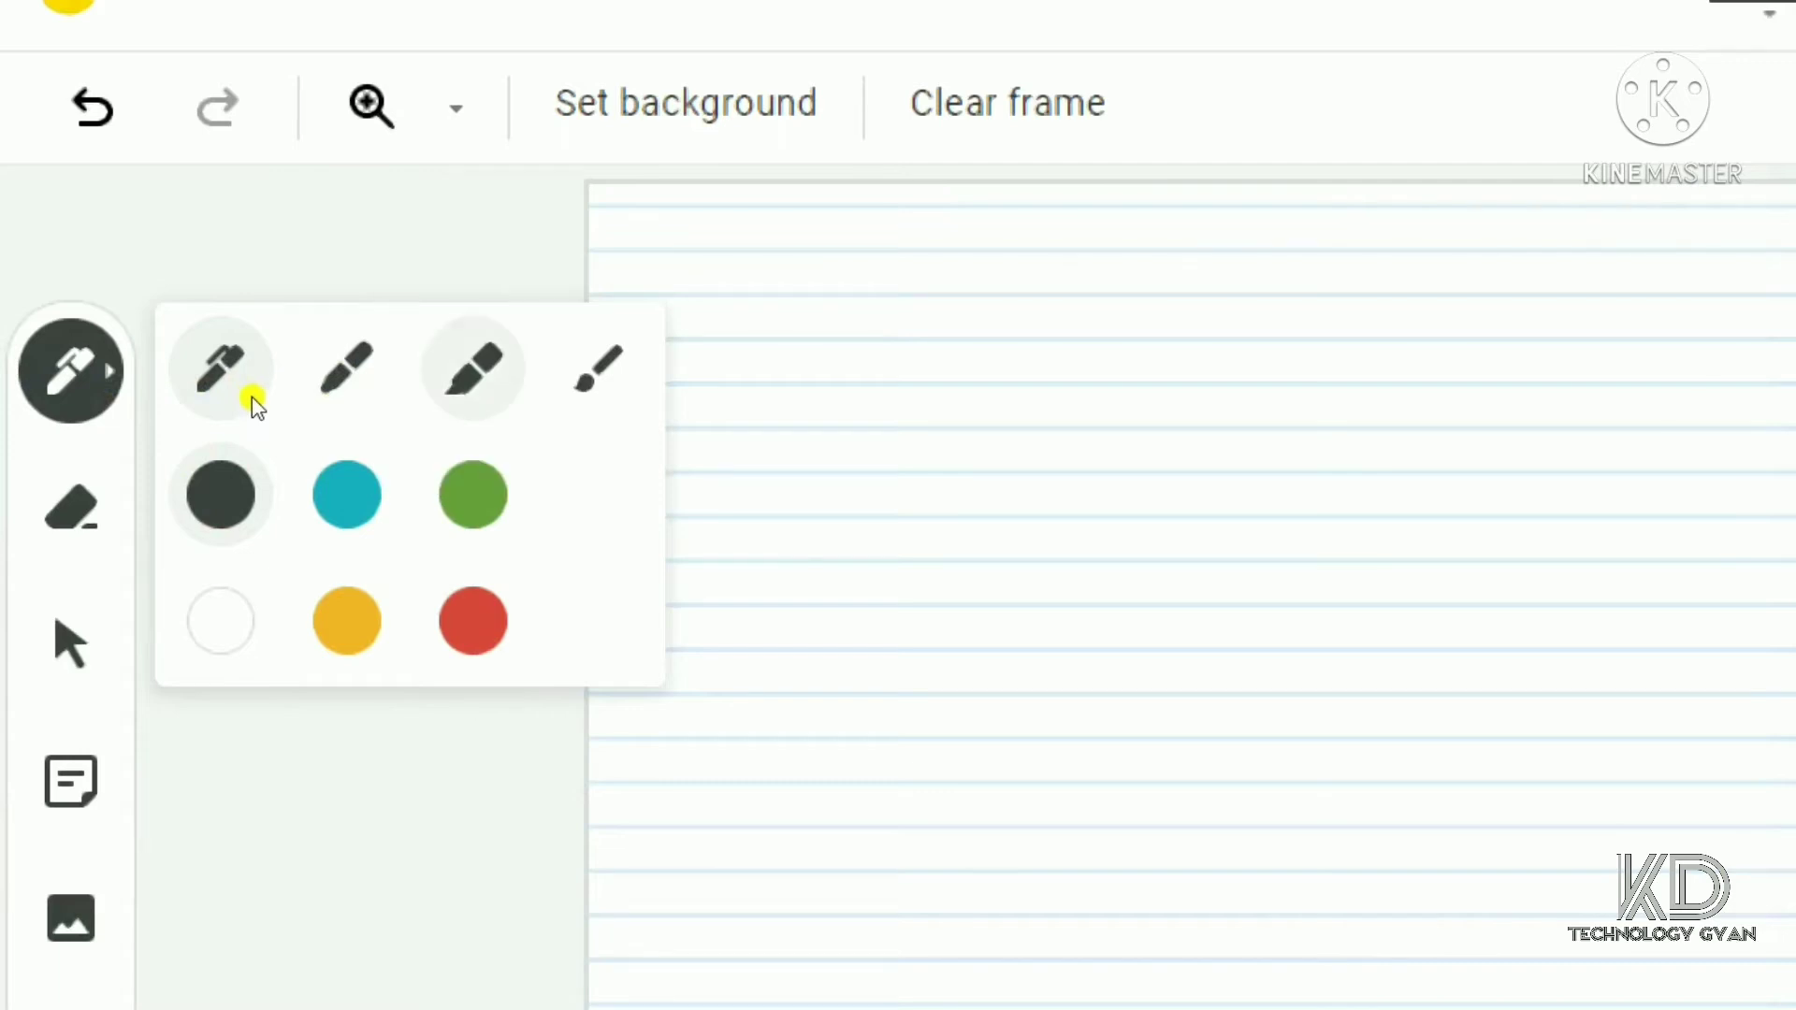
pyautogui.click(474, 495)
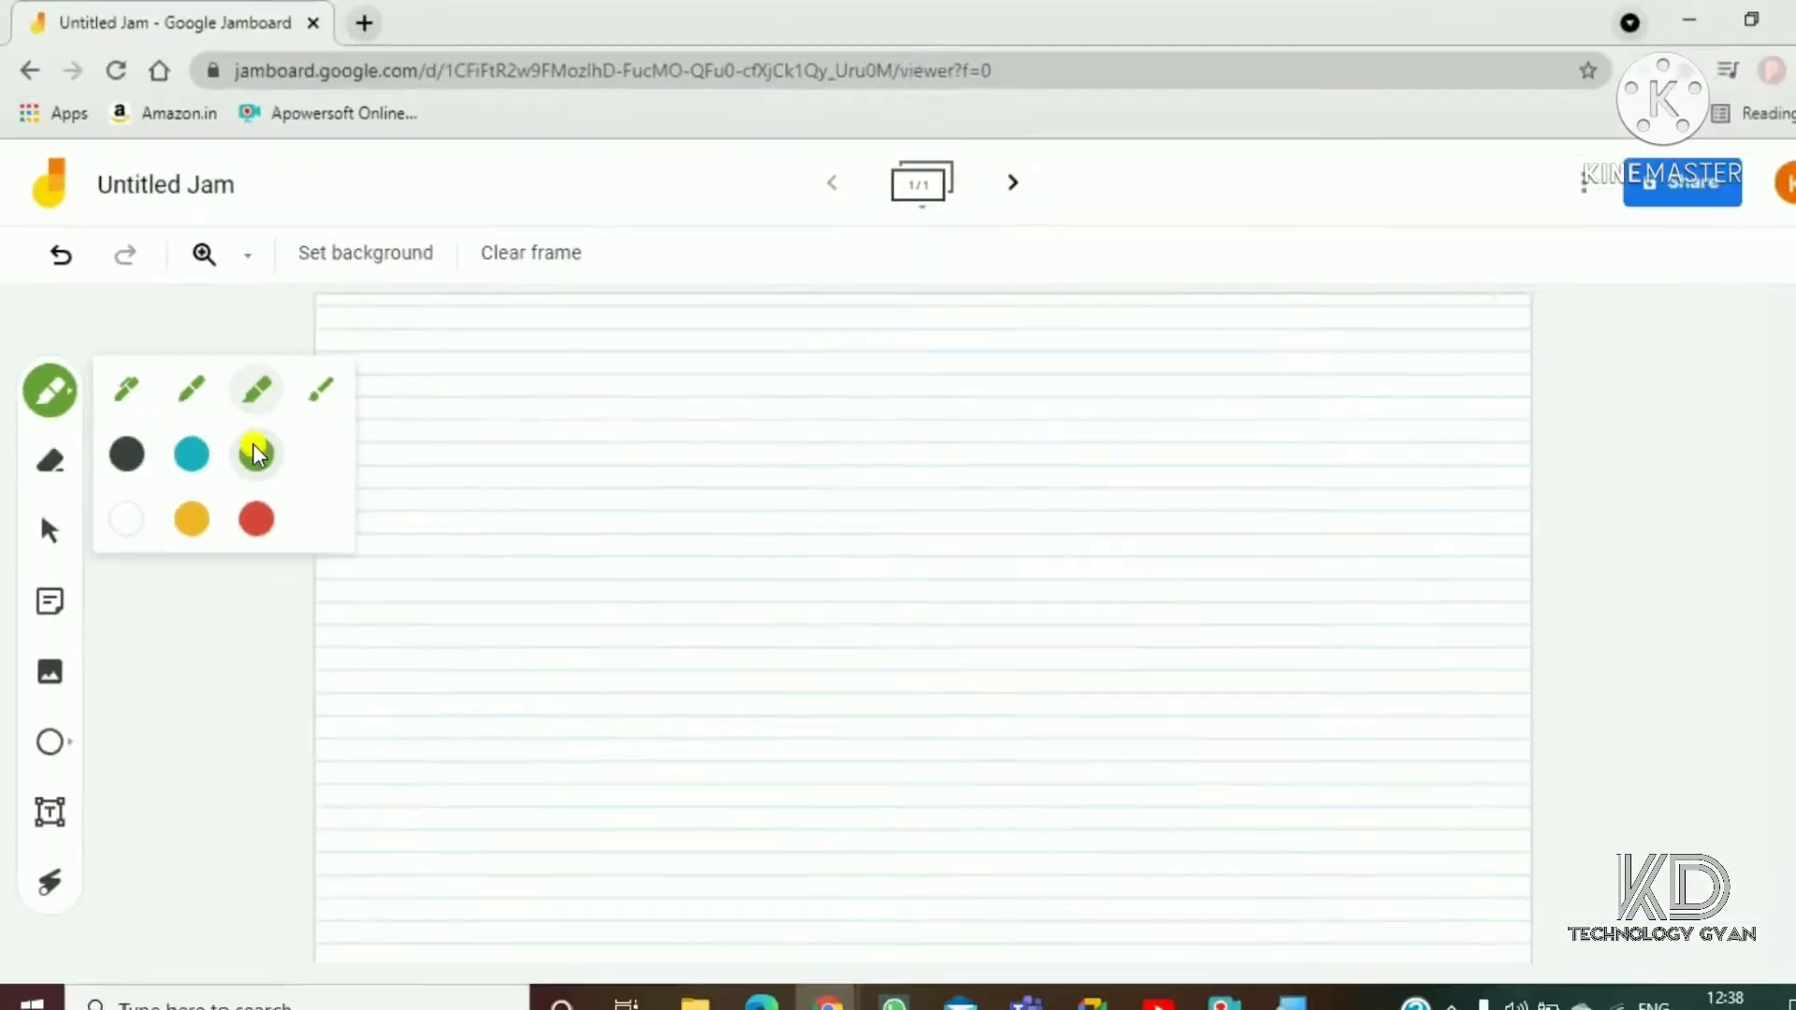
pyautogui.moveTo(807, 465)
pyautogui.mouseDown()
pyautogui.moveTo(1172, 734)
pyautogui.moveTo(1159, 858)
pyautogui.mouseUp()
pyautogui.moveTo(595, 628)
pyautogui.mouseDown()
pyautogui.moveTo(1119, 553)
pyautogui.moveTo(722, 625)
pyautogui.moveTo(669, 573)
pyautogui.mouseUp()
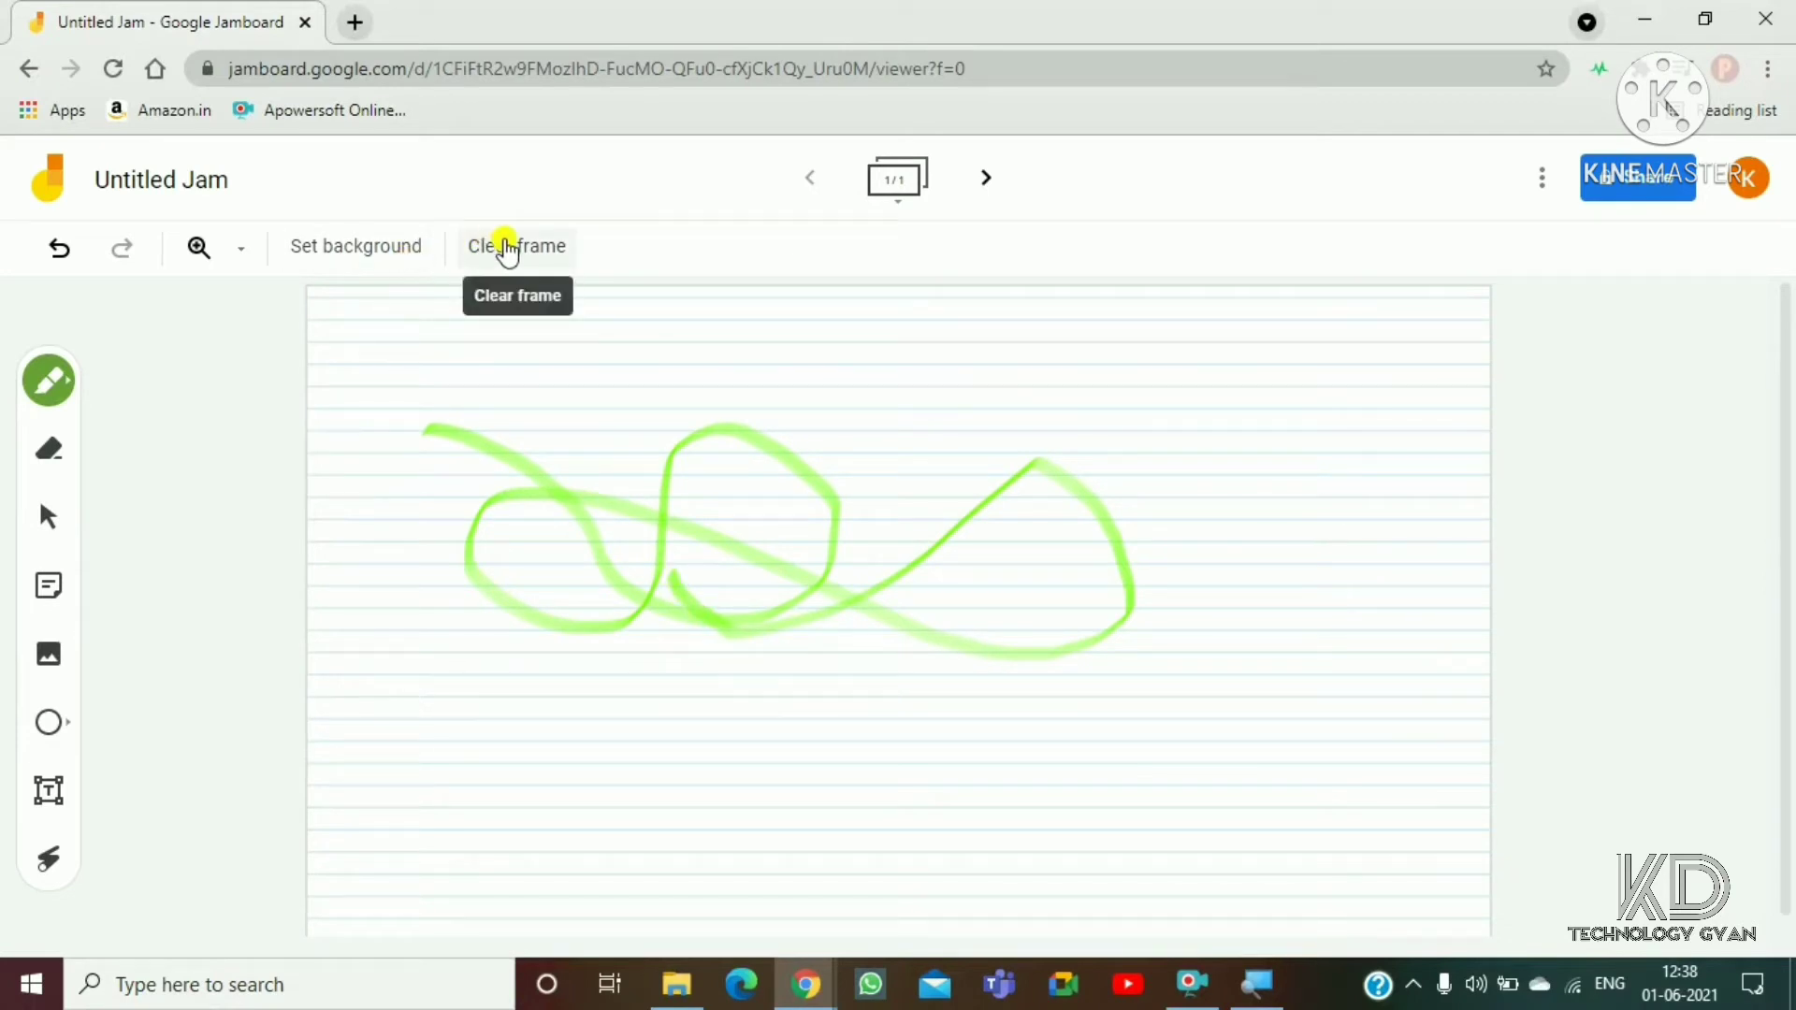
pyautogui.click(502, 247)
# Step: Draw a curved green highlighter stroke, erase parts of it with the eraser, and clear the rest of the frame
pyautogui.moveTo(606, 510)
pyautogui.mouseDown()
pyautogui.moveTo(798, 539)
pyautogui.moveTo(418, 652)
pyautogui.mouseUp()
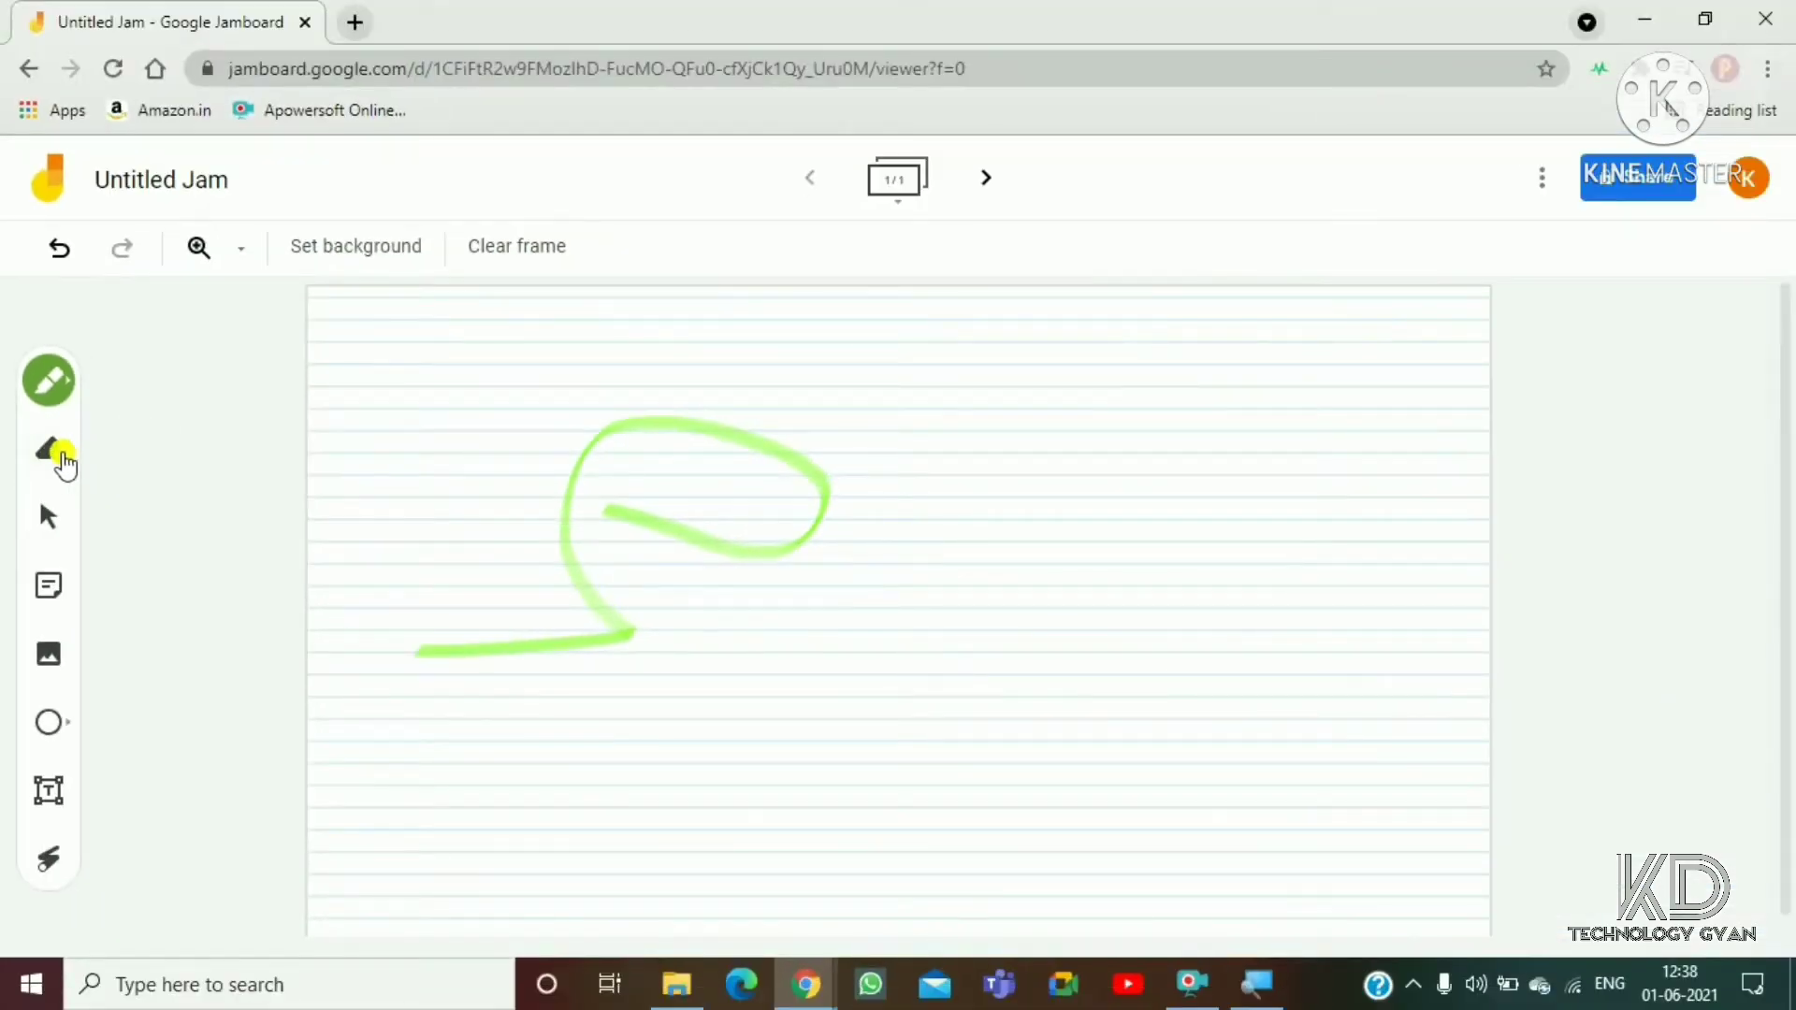
pyautogui.click(61, 460)
pyautogui.moveTo(388, 637)
pyautogui.mouseDown()
pyautogui.moveTo(545, 641)
pyautogui.moveTo(618, 552)
pyautogui.mouseUp()
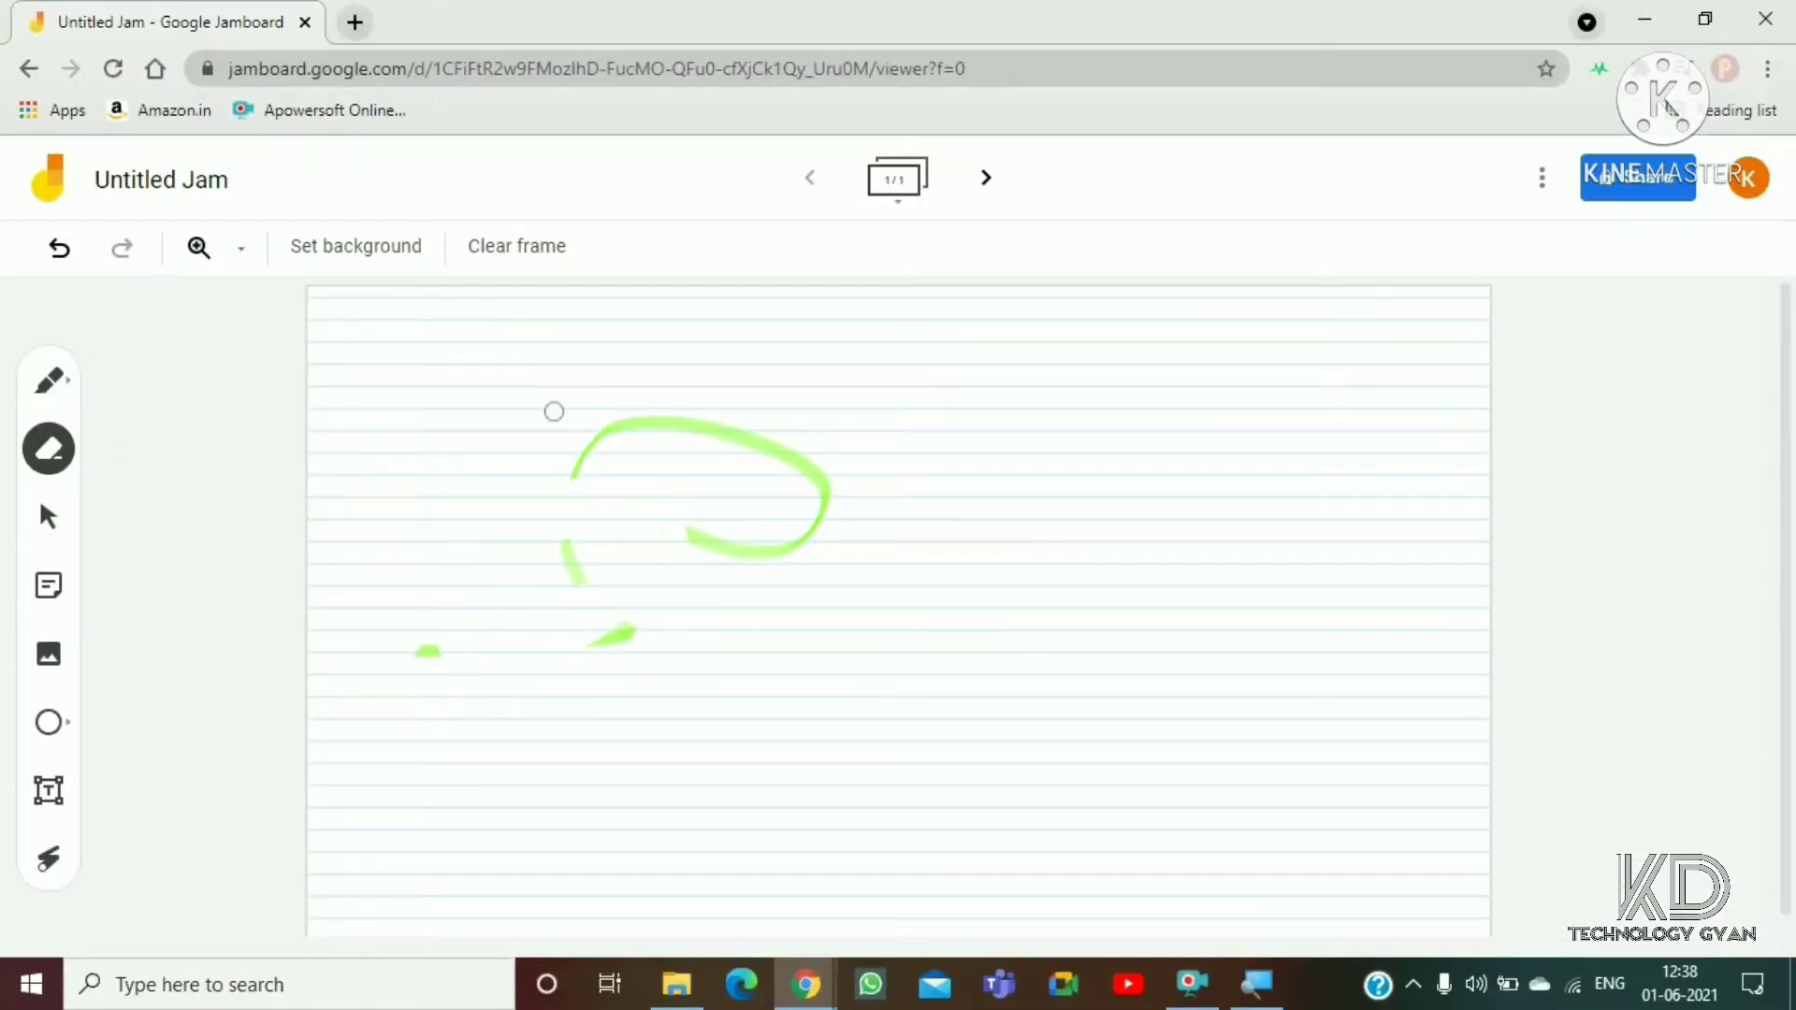
pyautogui.click(490, 269)
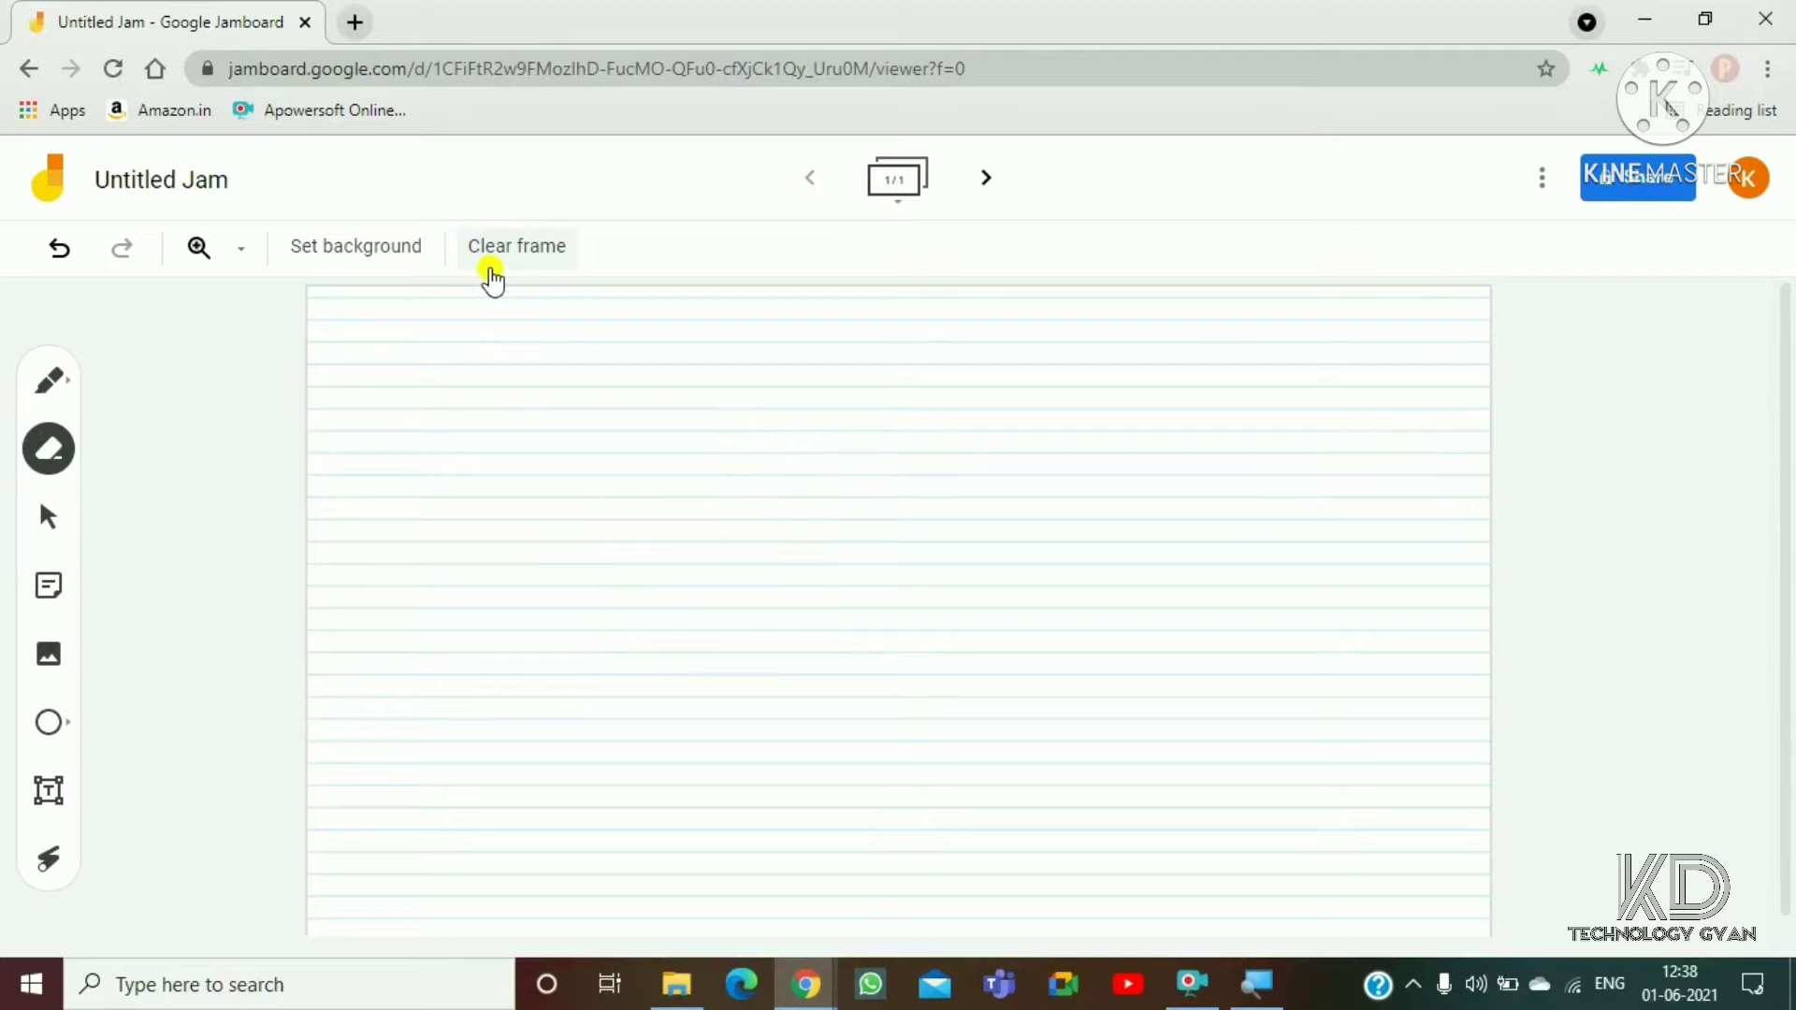
pyautogui.click(49, 515)
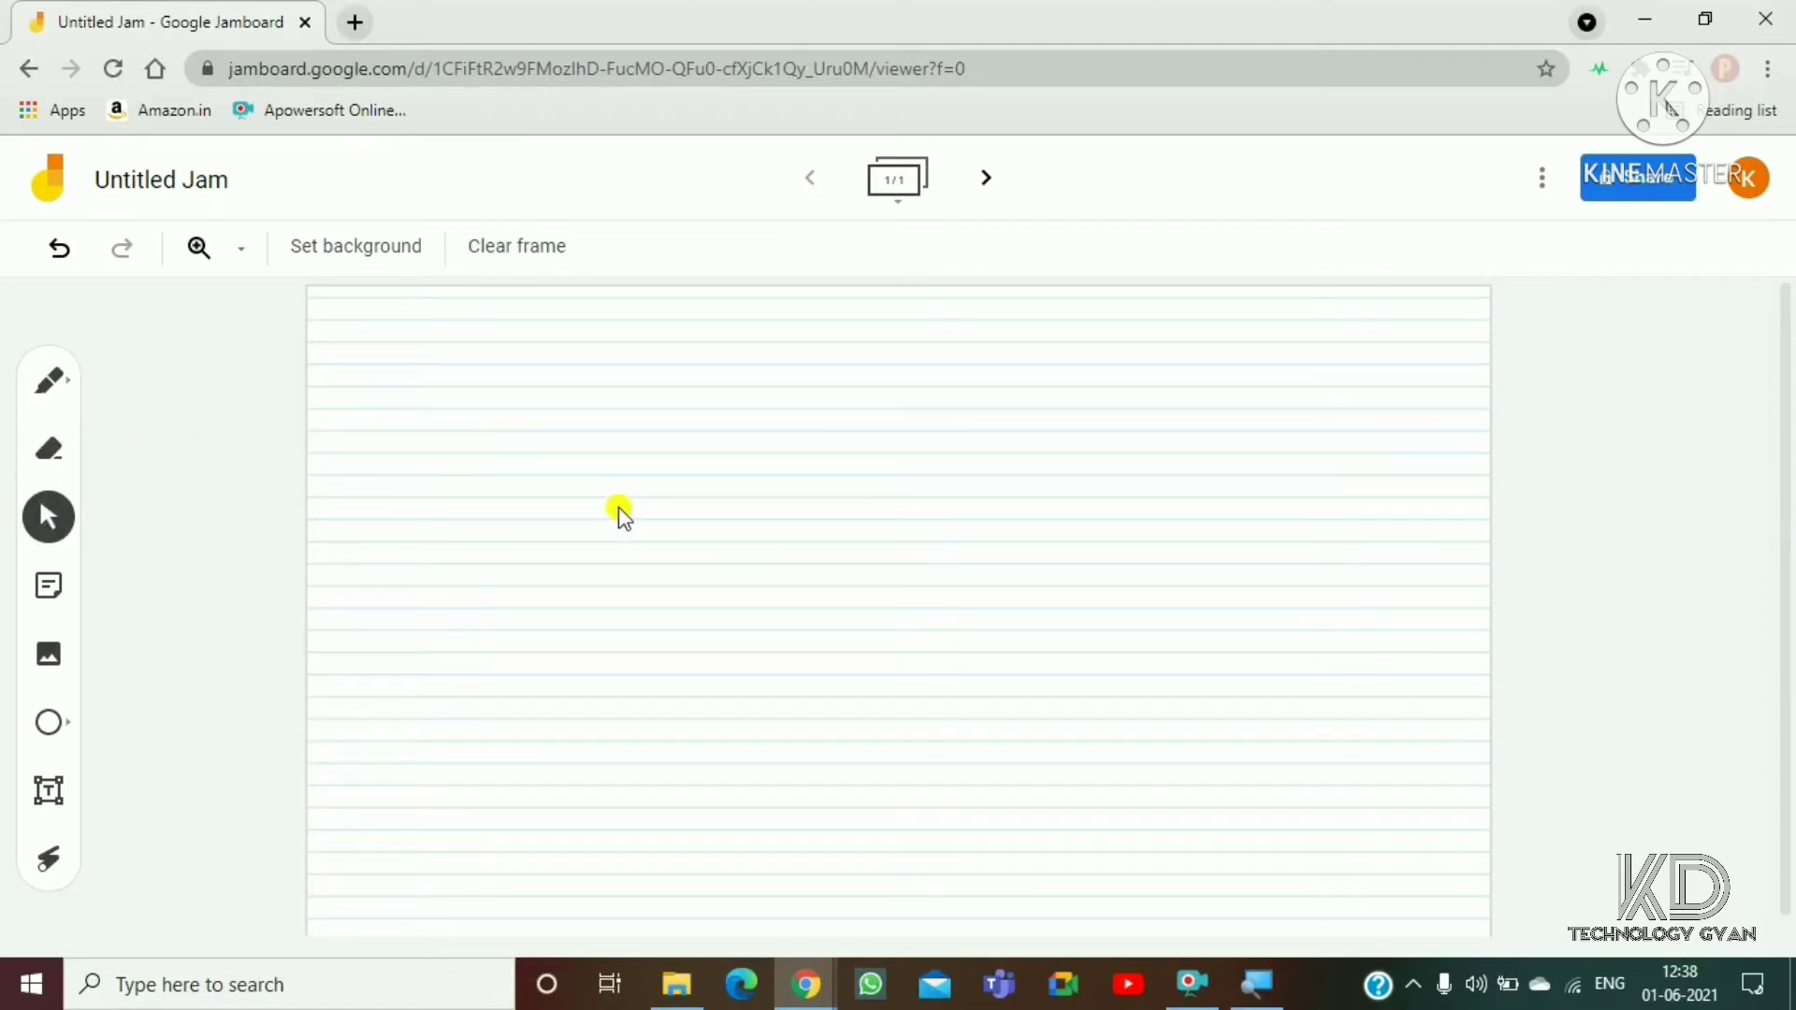
# Step: Add a yellow sticky note reading "Subscribe to KD TECH" to the frame, without adding a second note
pyautogui.click(41, 595)
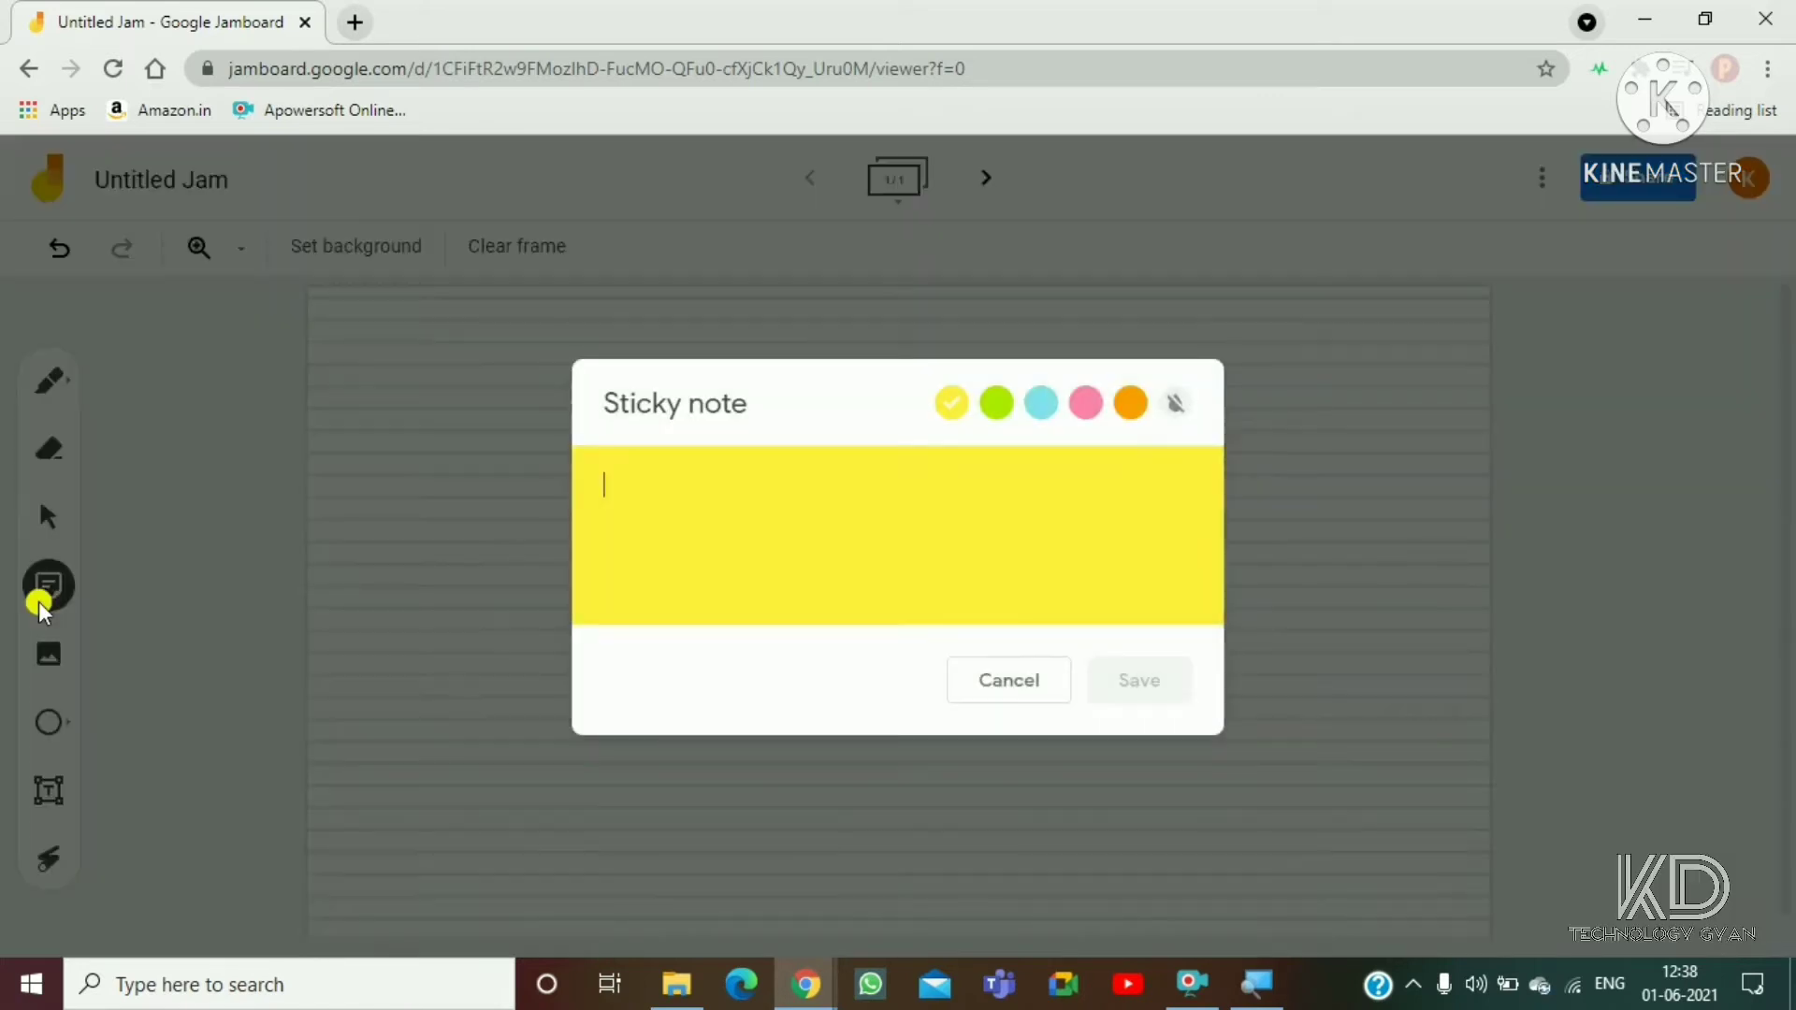
pyautogui.write('Sun')
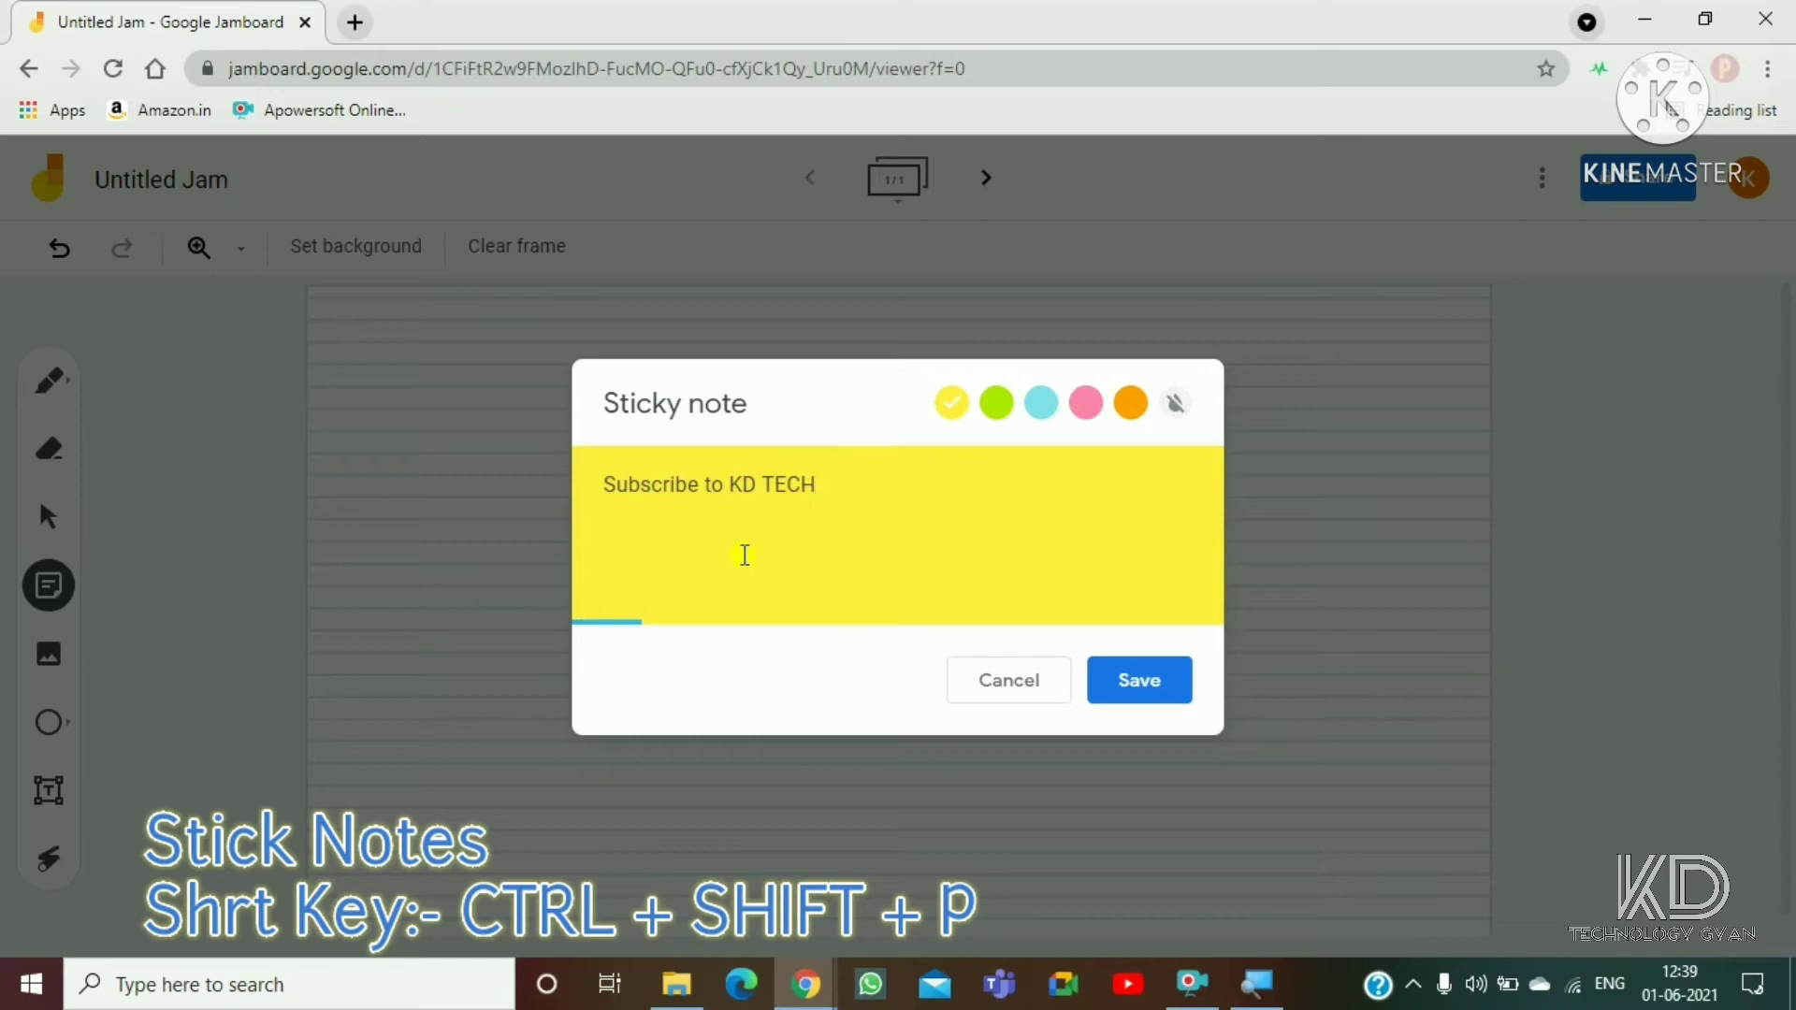
pyautogui.click(1041, 403)
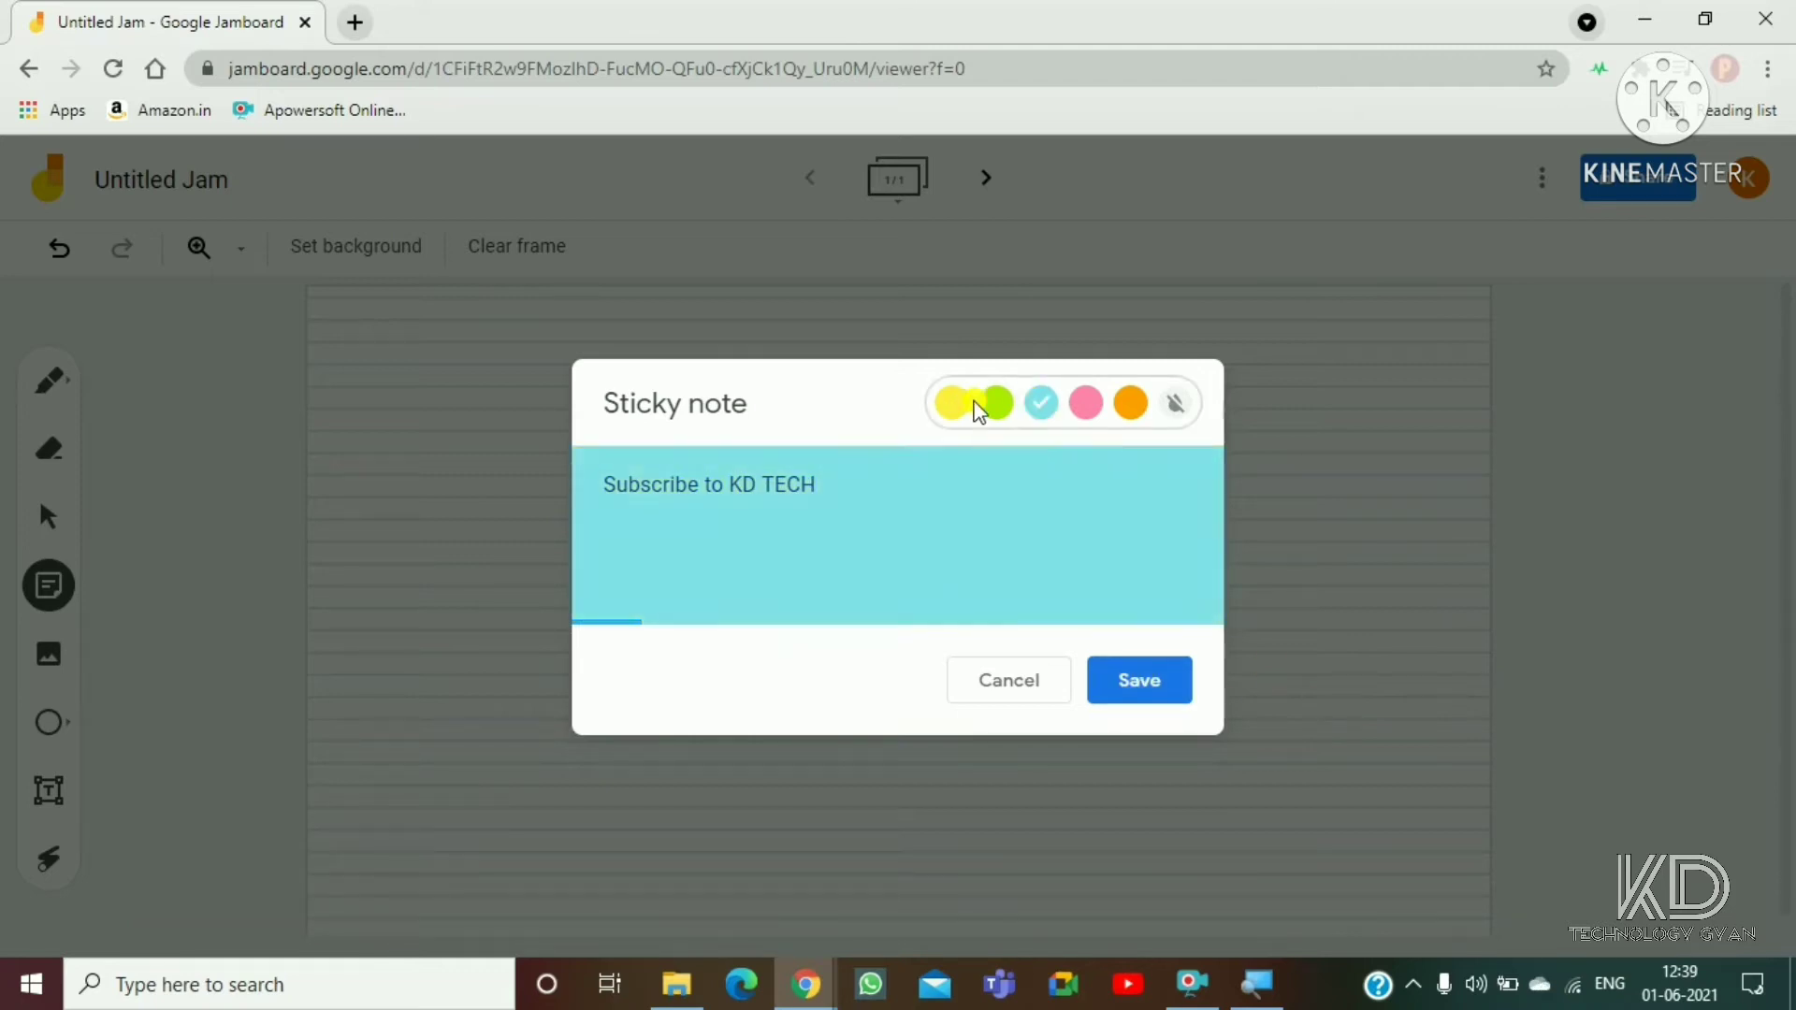
pyautogui.click(956, 403)
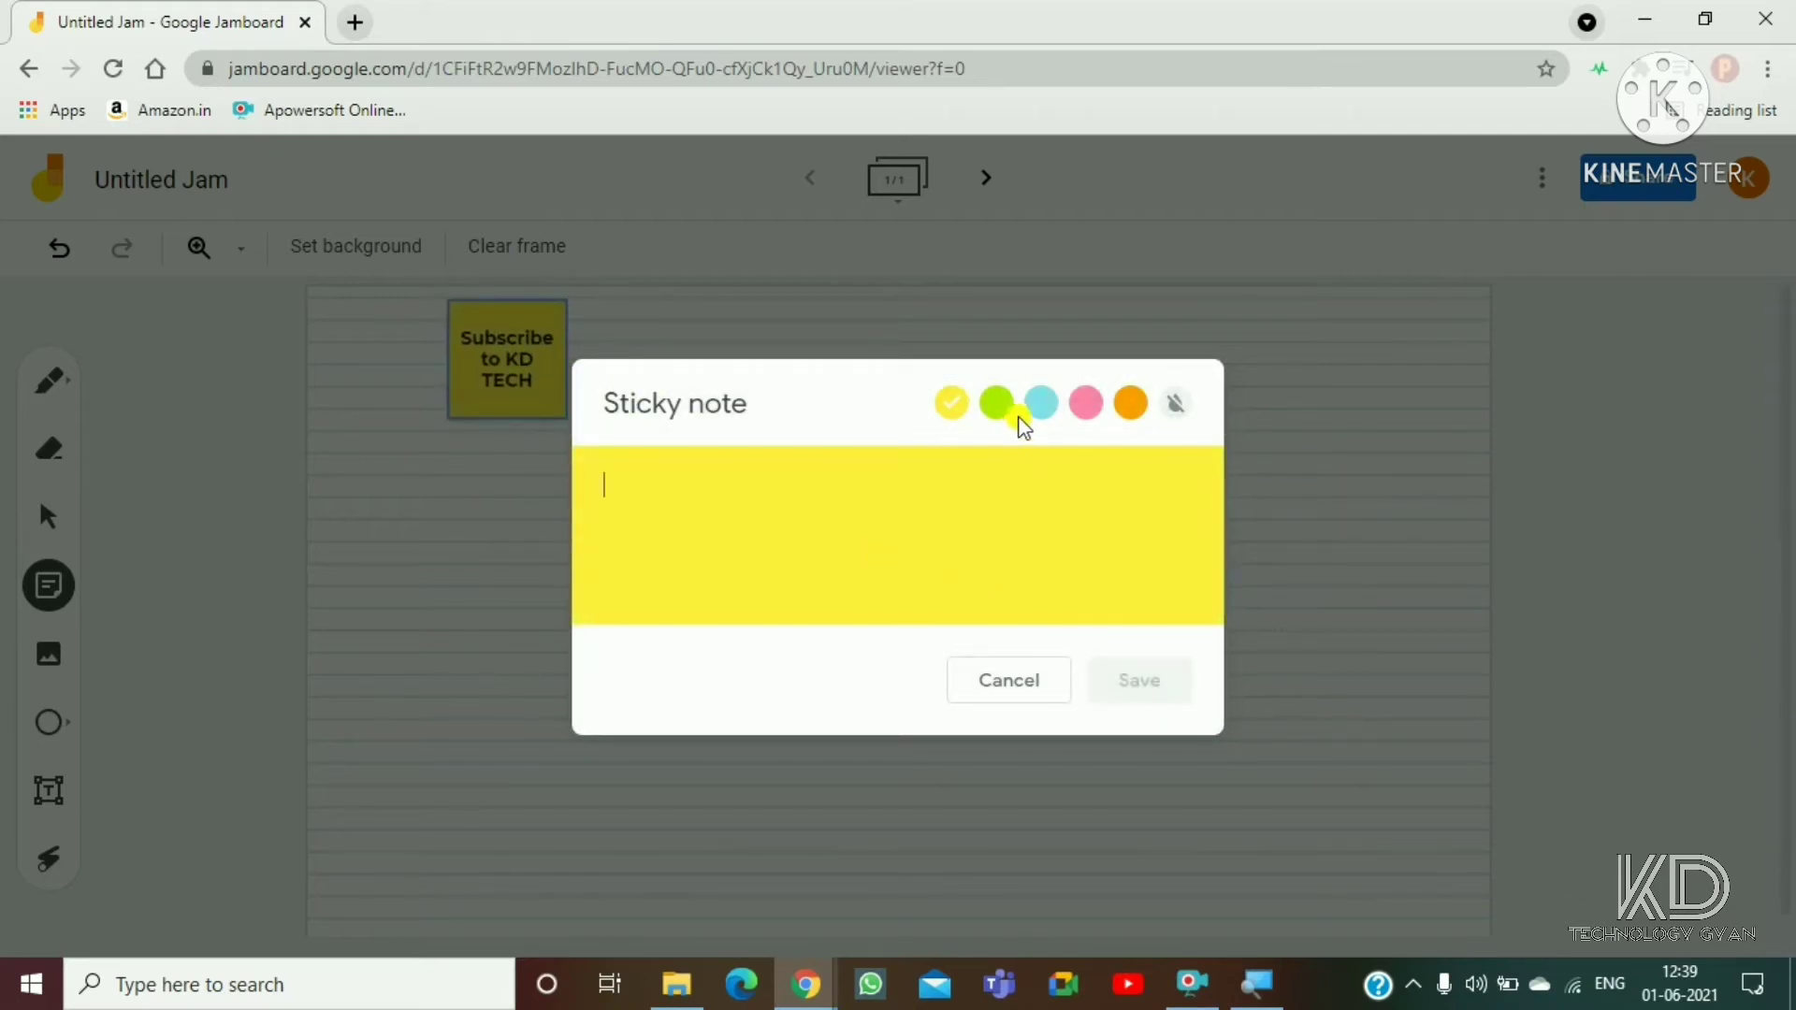
pyautogui.click(1040, 408)
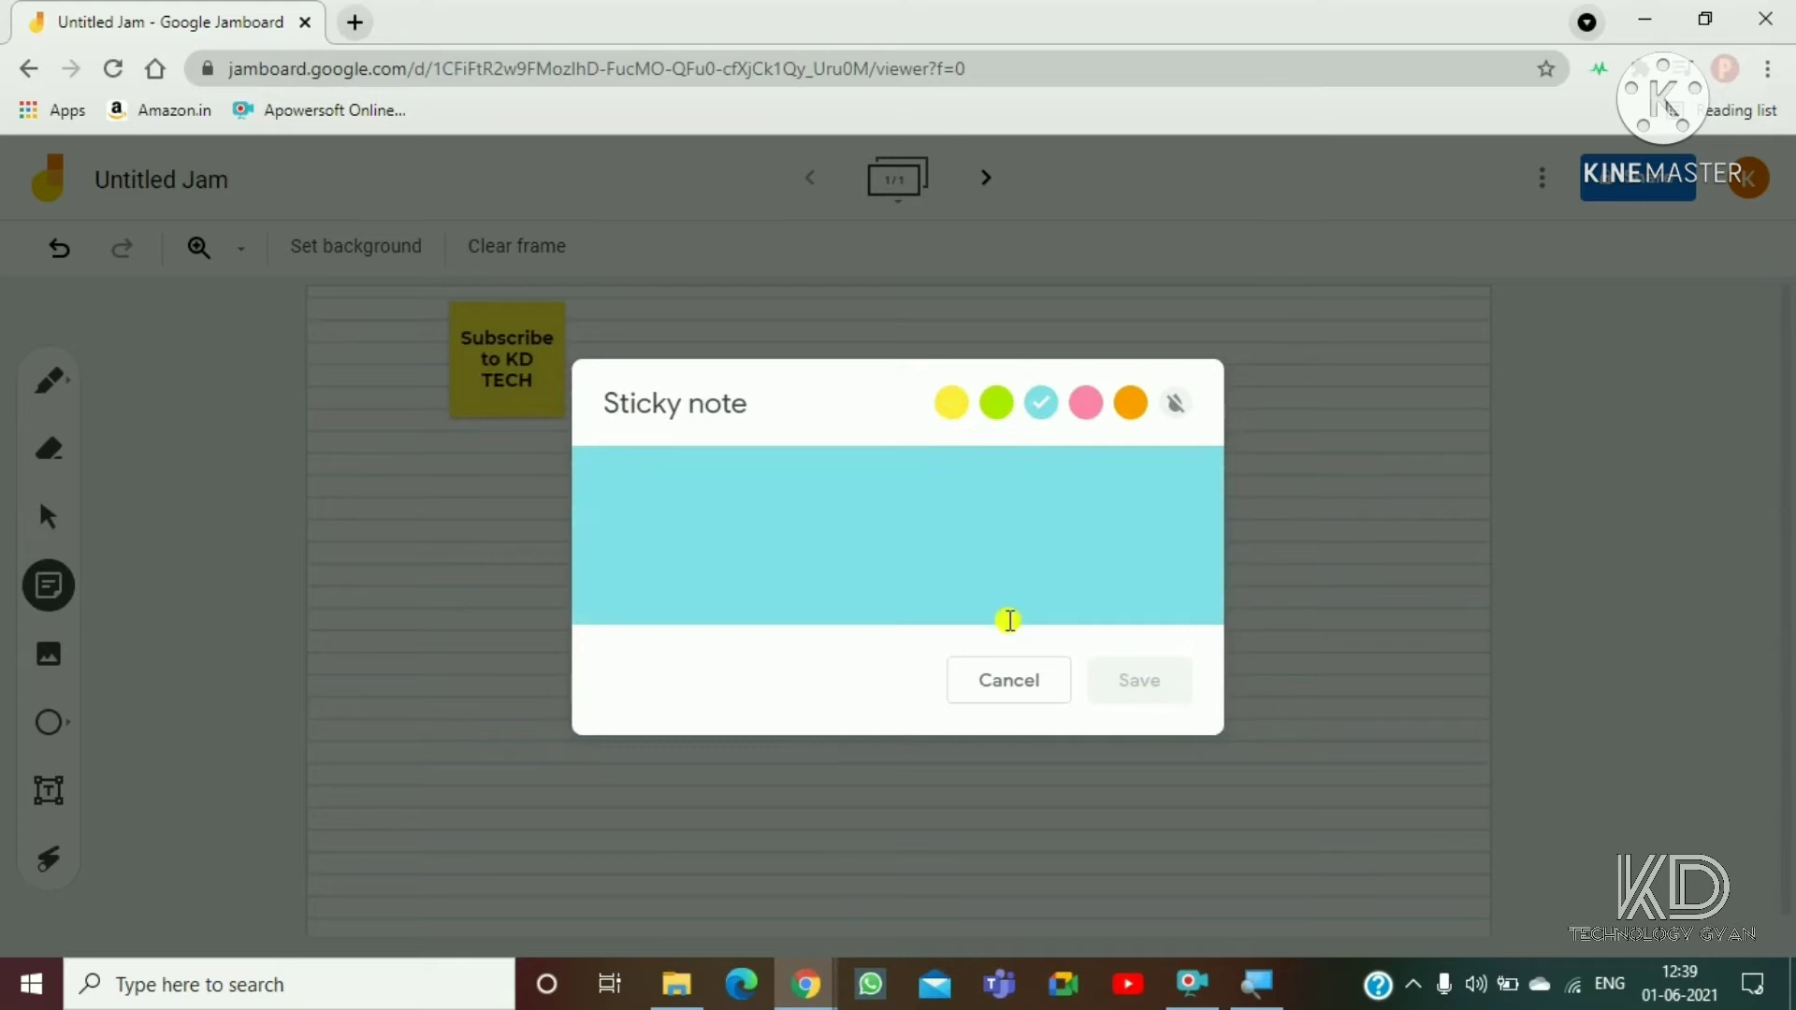
pyautogui.click(1038, 698)
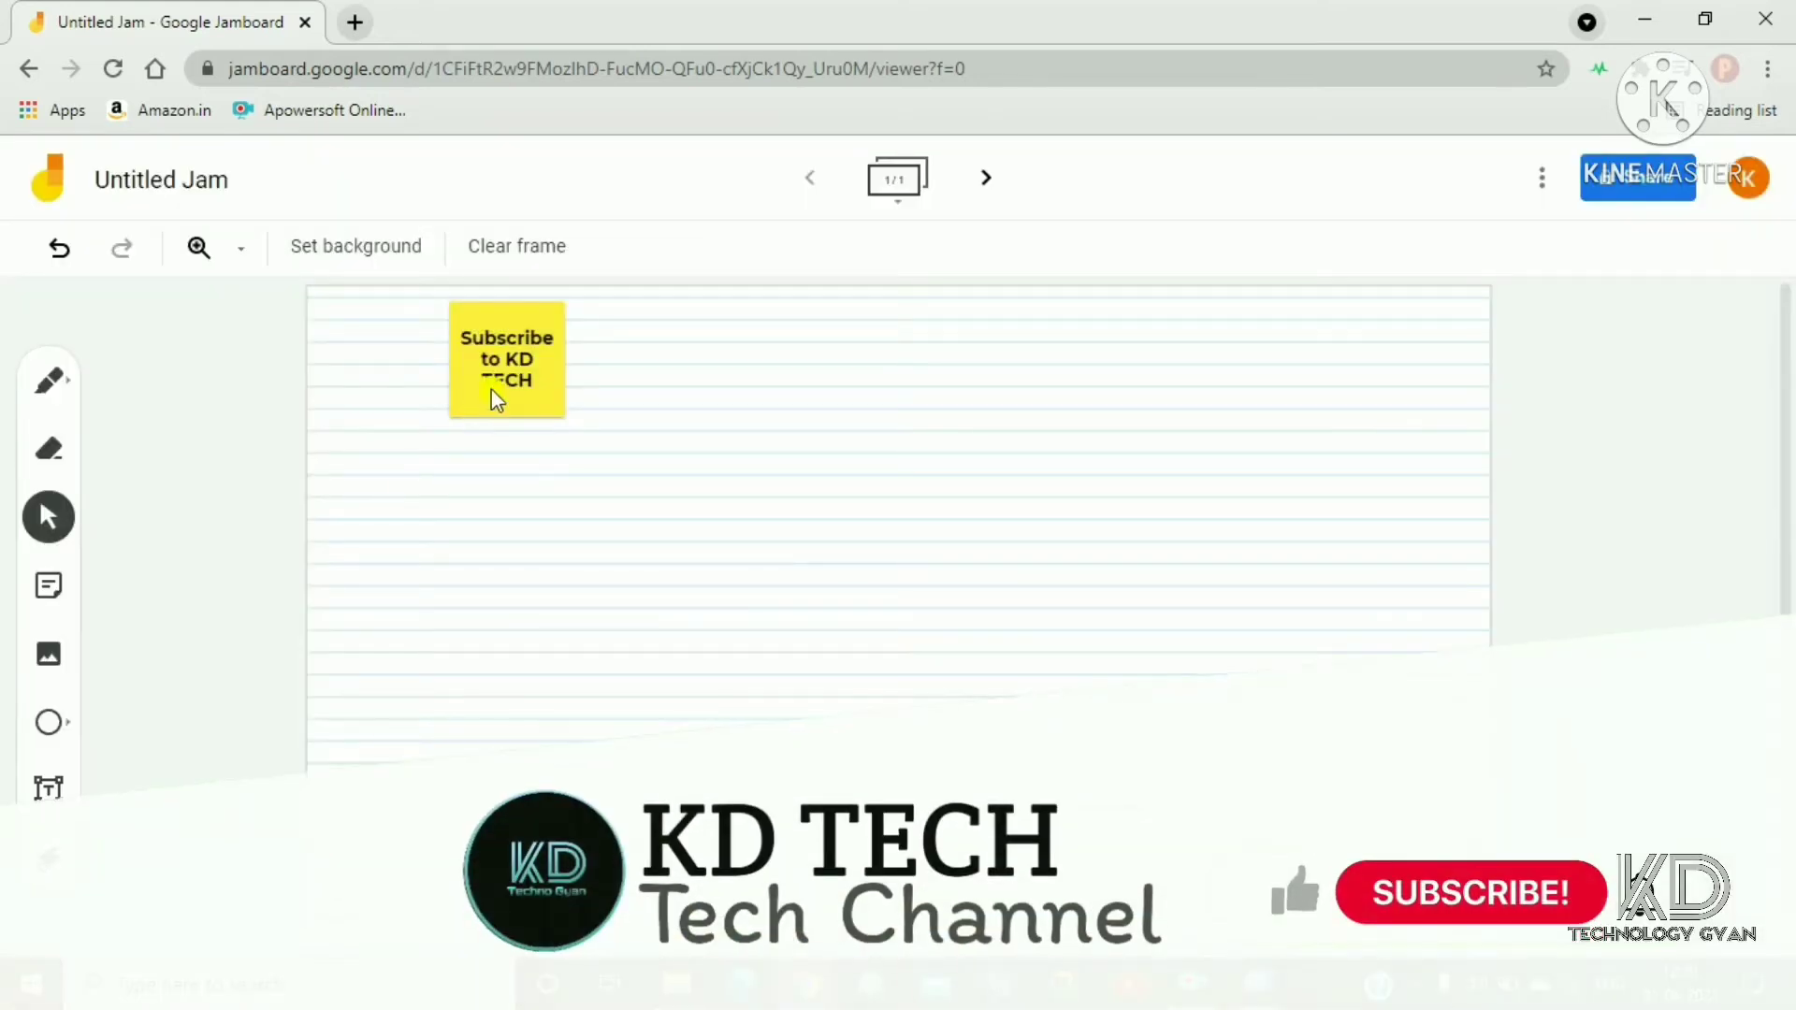
# Step: Move the "Subscribe to KD TECH" sticky note lower on the frame and enlarge it
pyautogui.moveTo(501, 348); pyautogui.dragTo(511, 478)
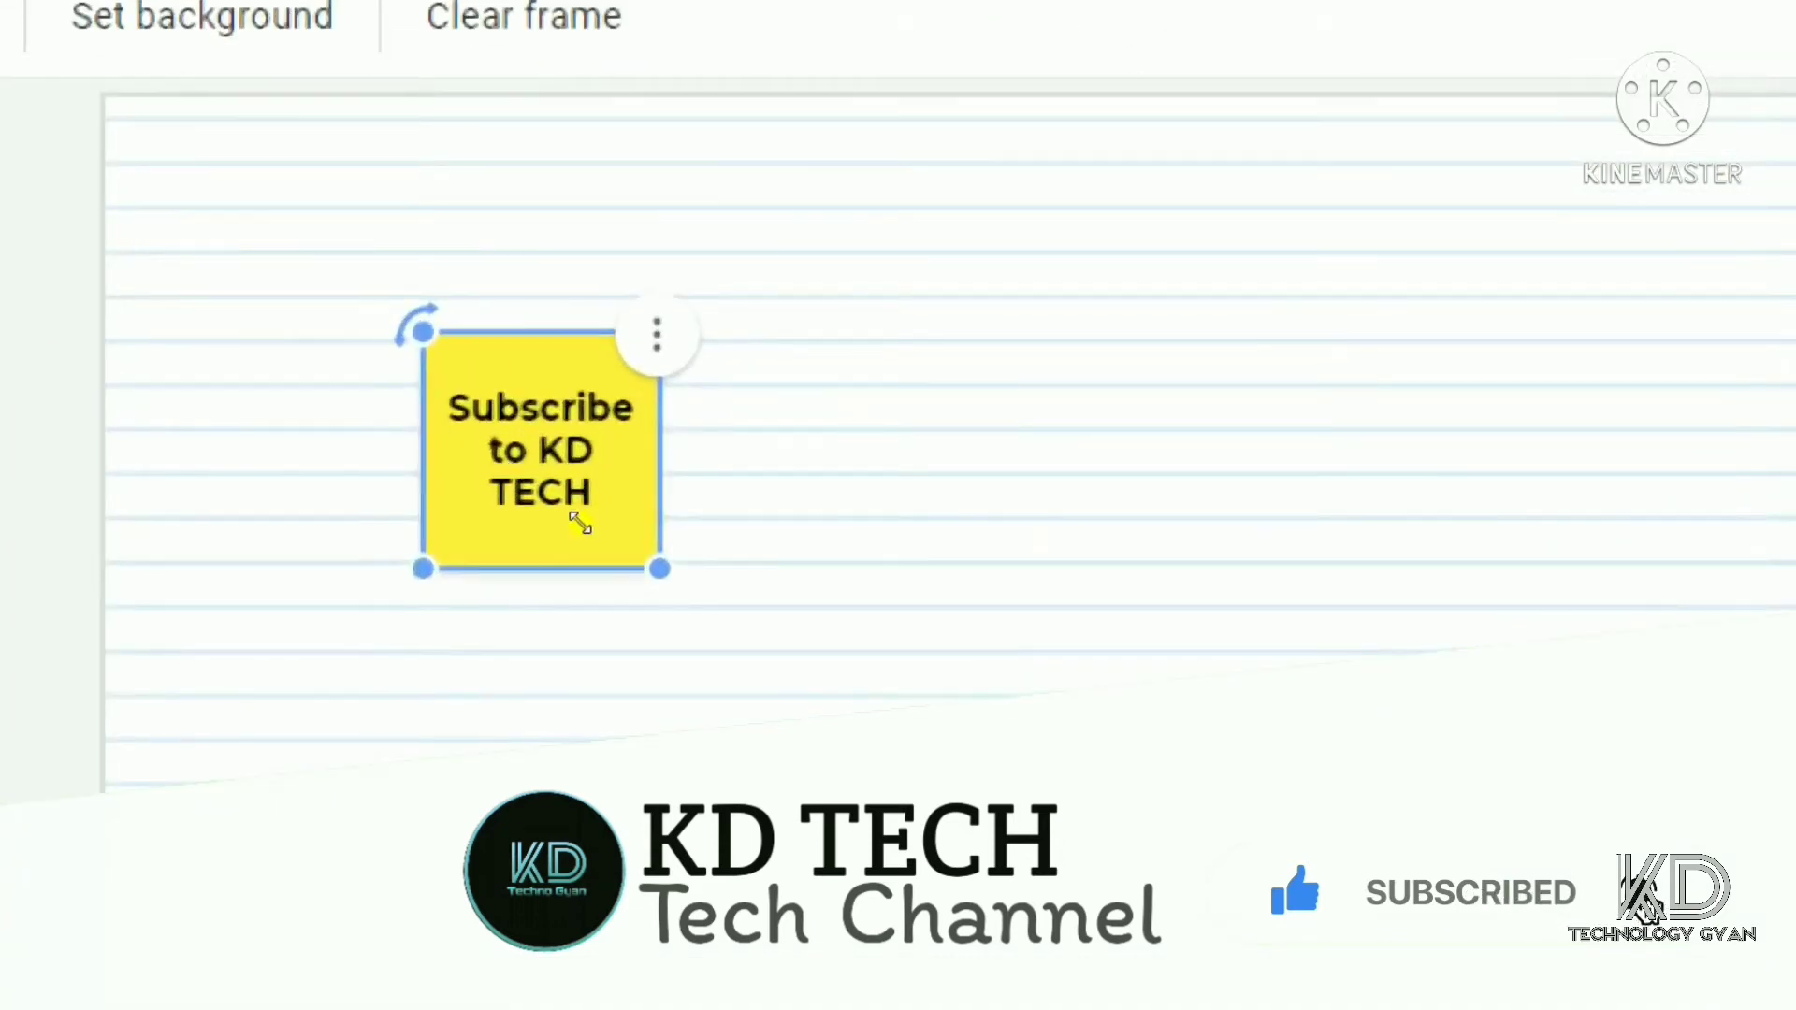
pyautogui.moveTo(581, 517); pyautogui.dragTo(682, 593)
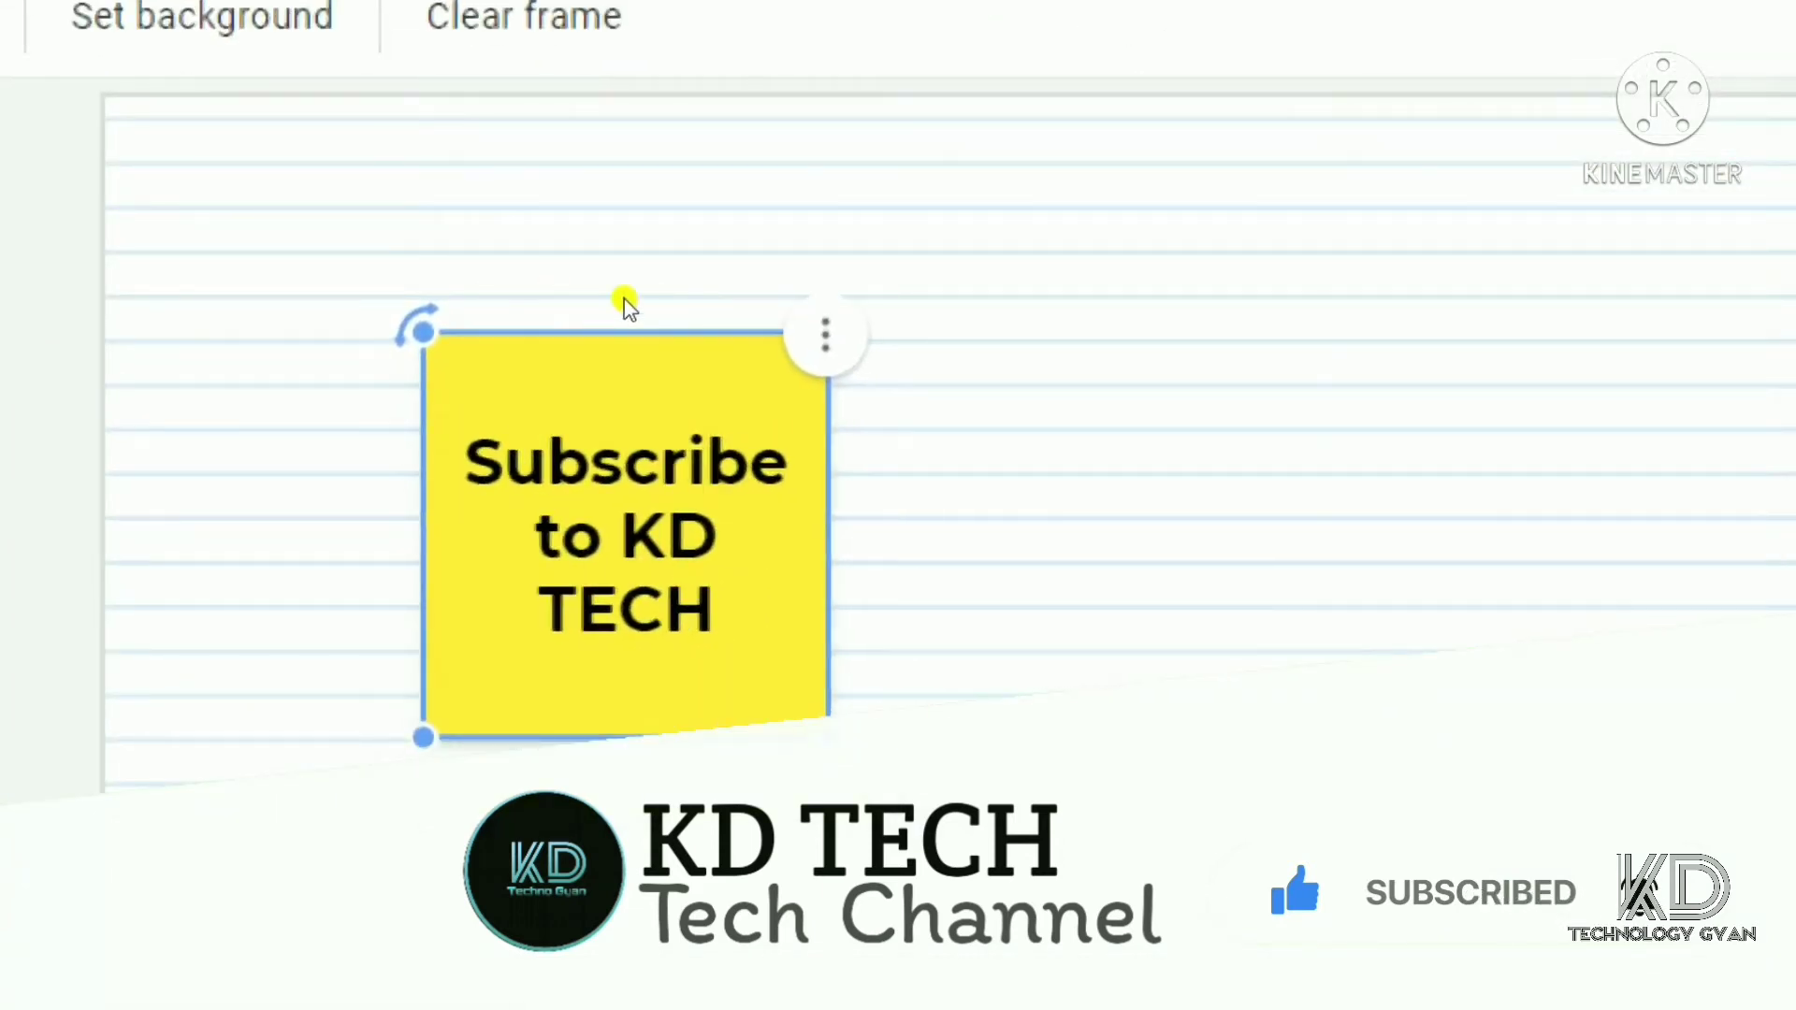
# Step: Open the "Subscribe to KD TECH" sticky note for editing and save it with its existing text and colour
pyautogui.rightClick(660, 395)
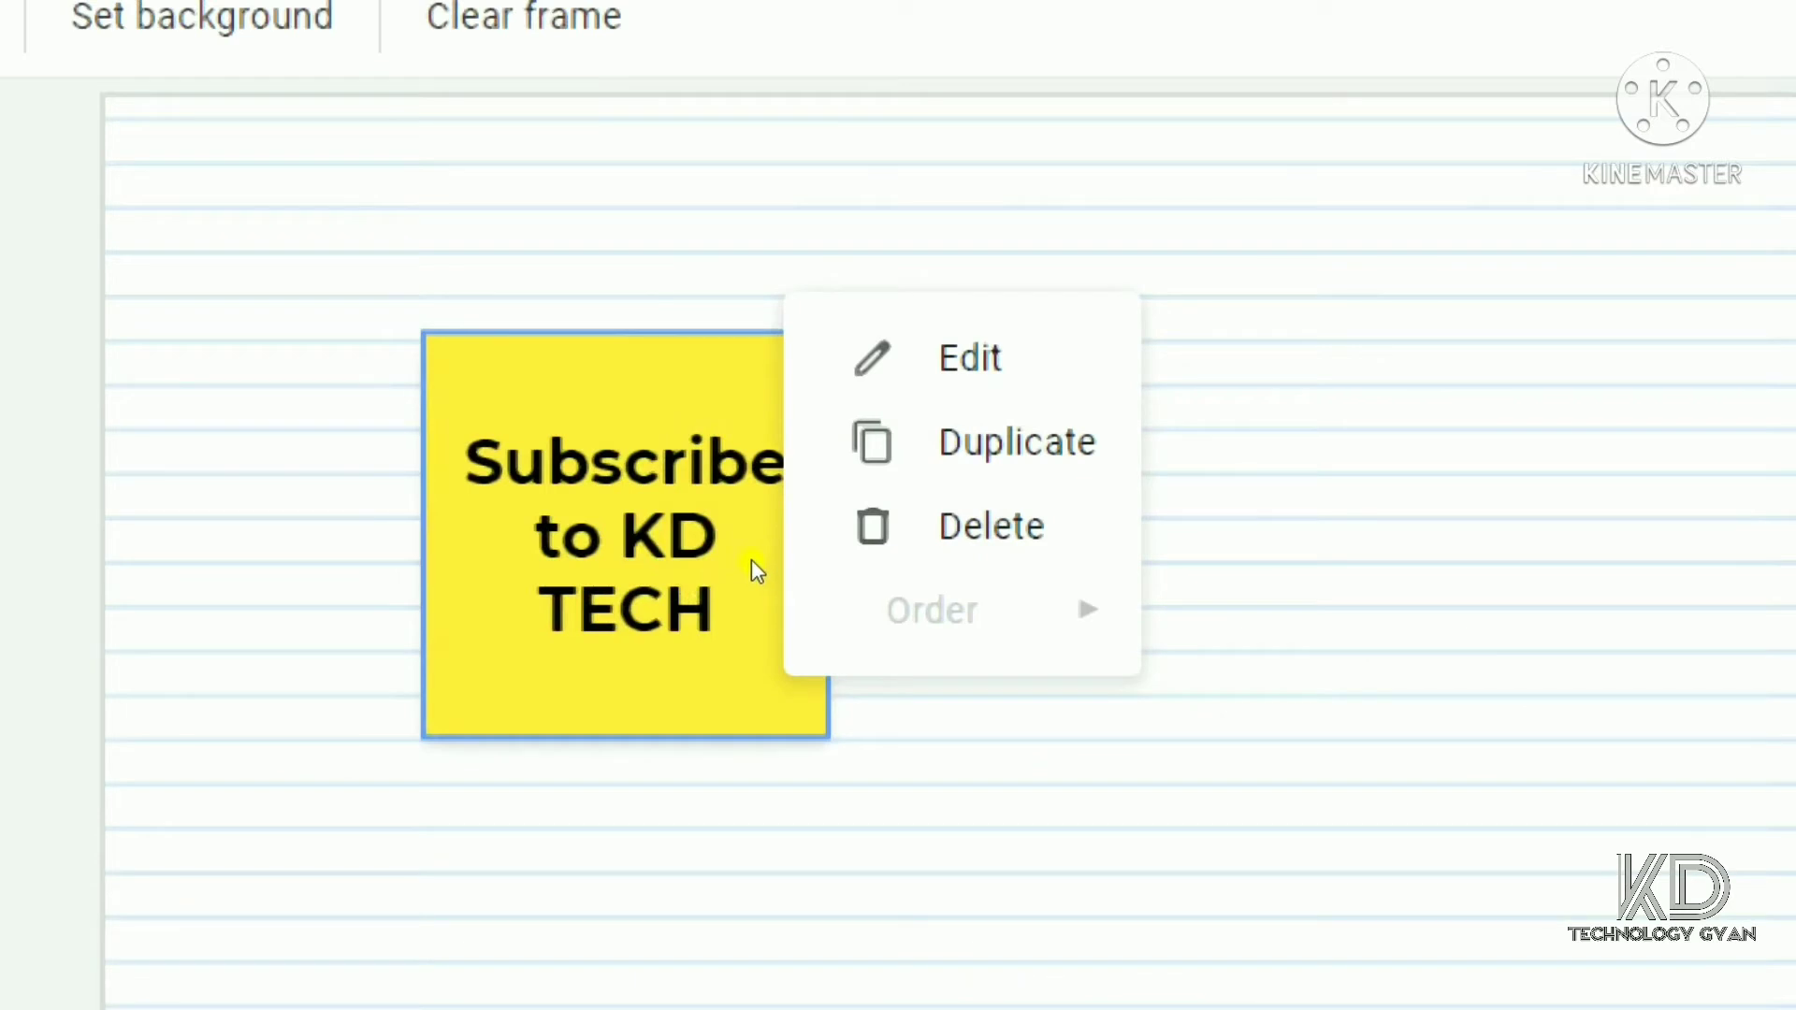
pyautogui.press('Return')
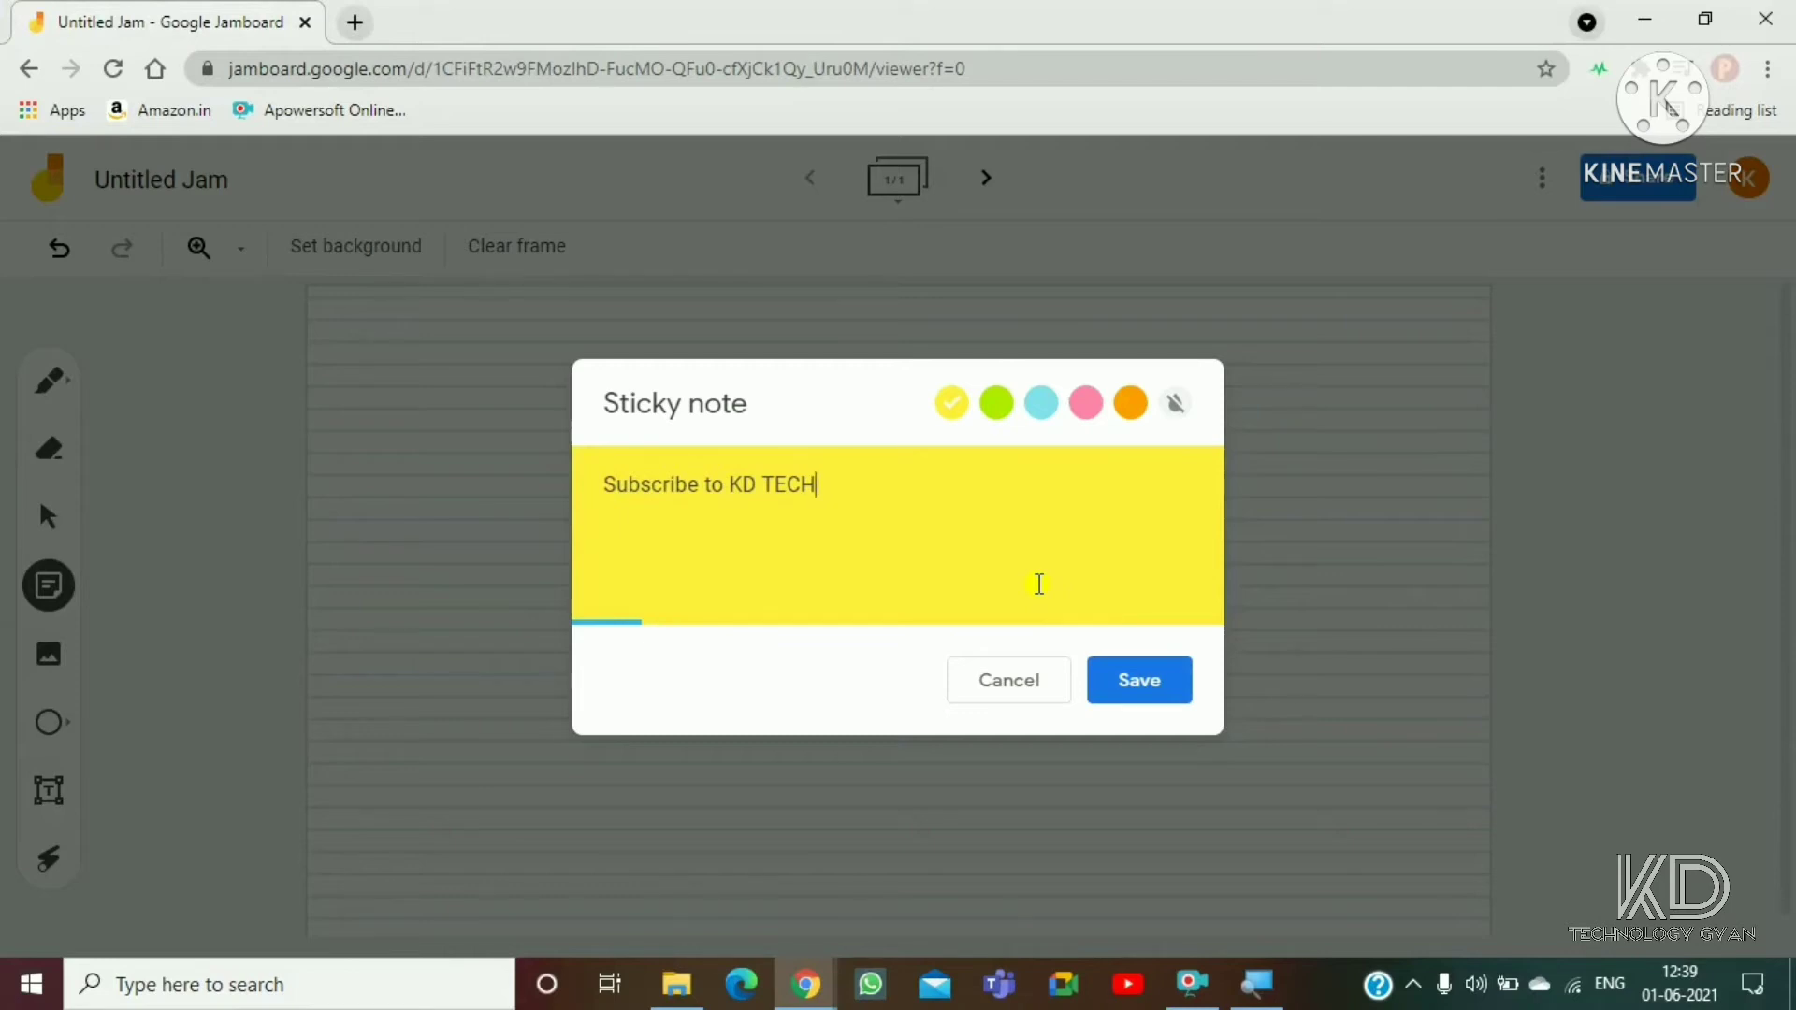
pyautogui.click(1147, 669)
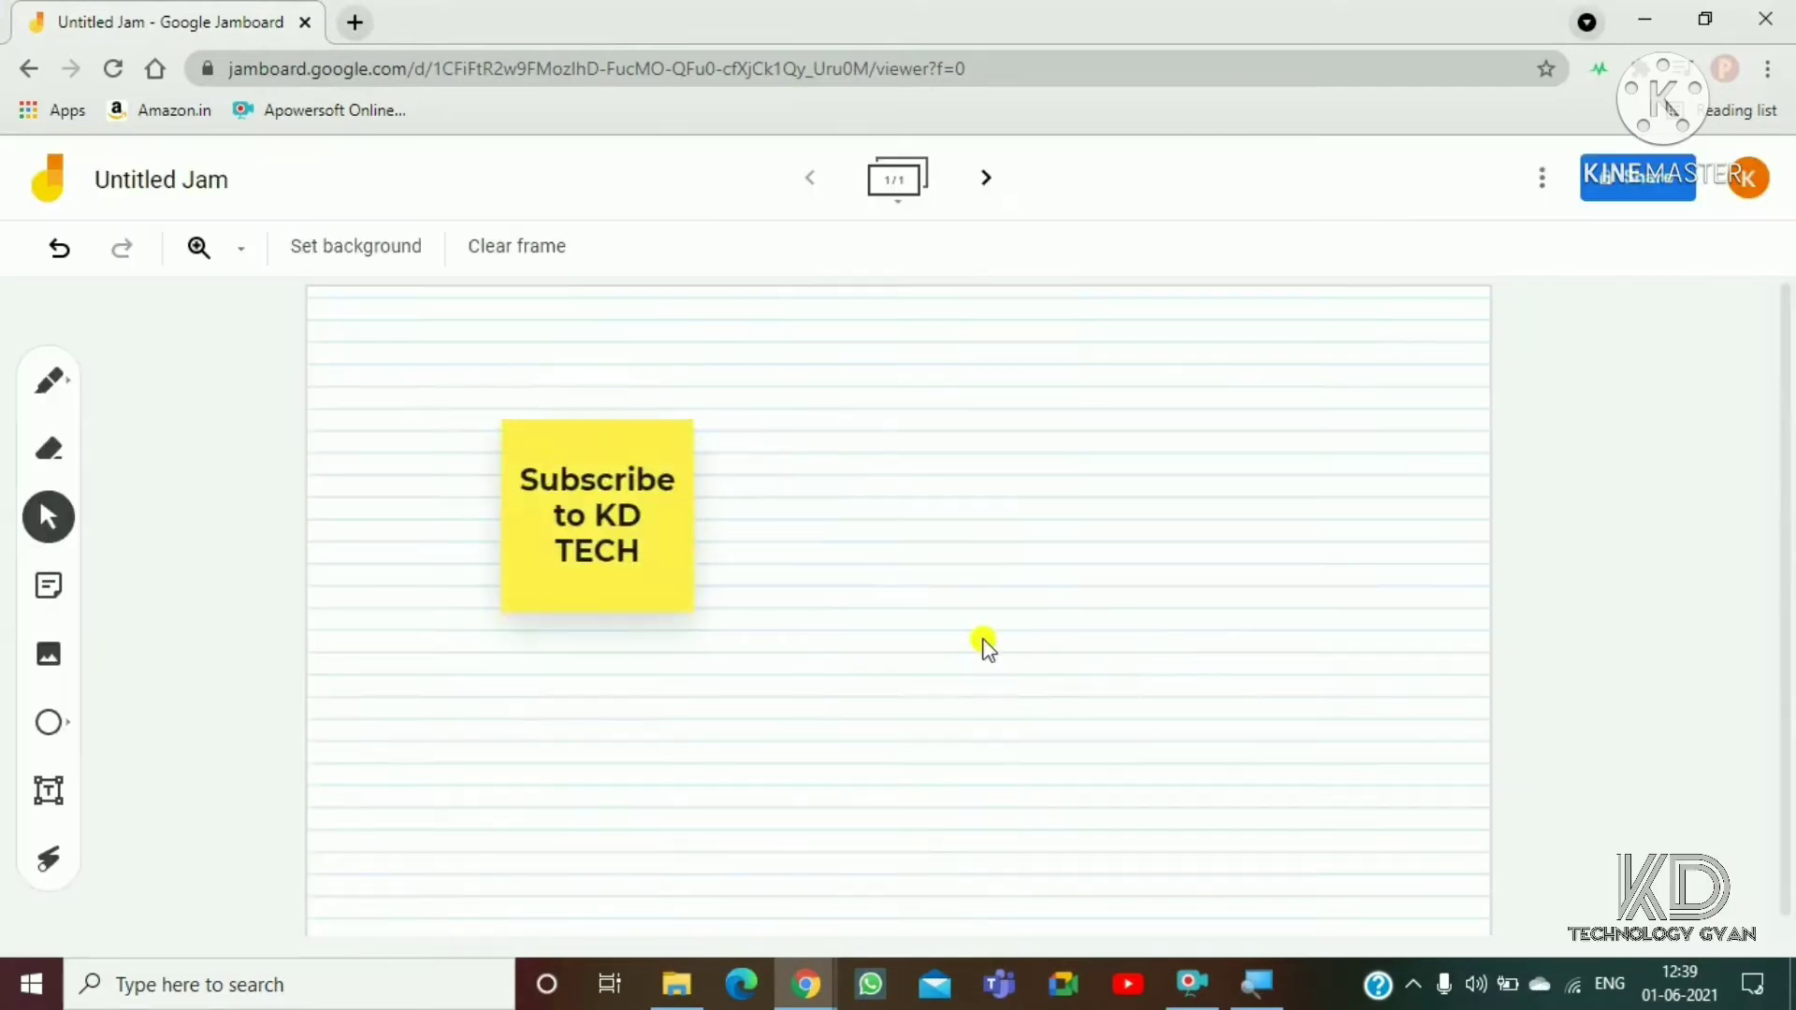
# Step: Move the "Subscribe to KD TECH" sticky note slightly lower on the frame and enlarge it
pyautogui.moveTo(612, 481); pyautogui.dragTo(650, 511)
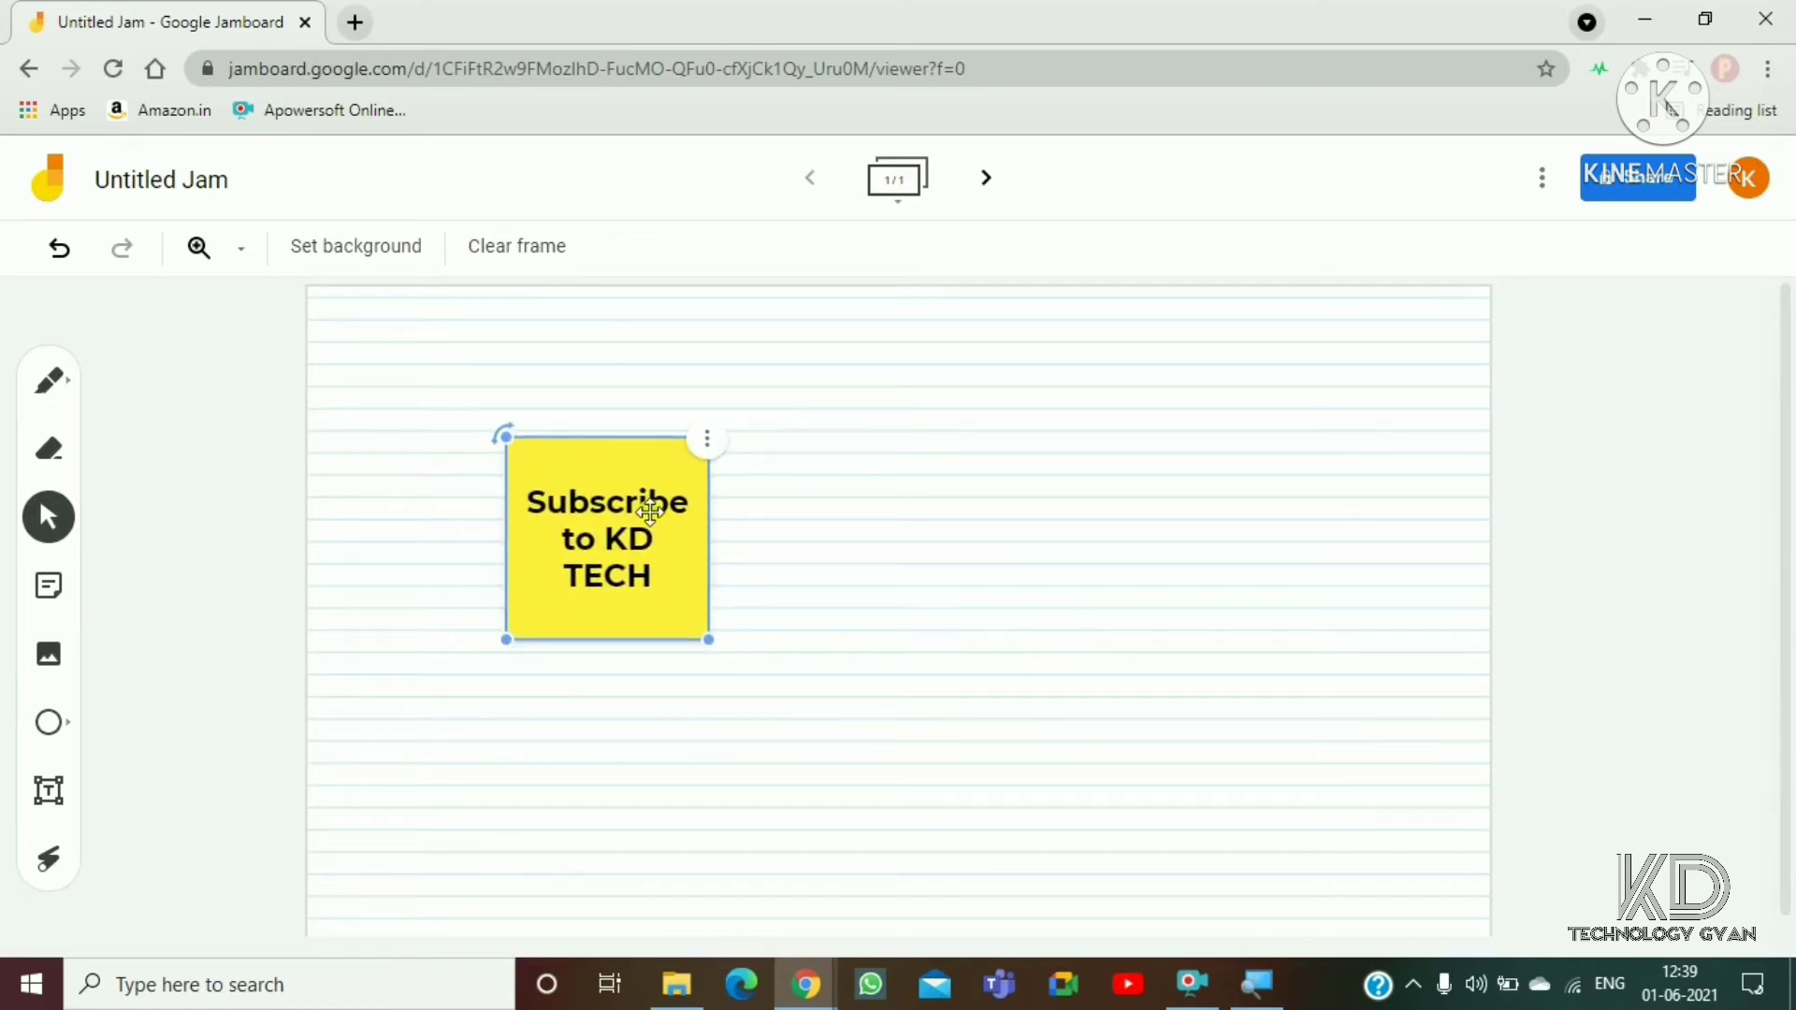
pyautogui.moveTo(522, 422); pyautogui.dragTo(462, 401)
pyautogui.moveTo(508, 644); pyautogui.dragTo(463, 682)
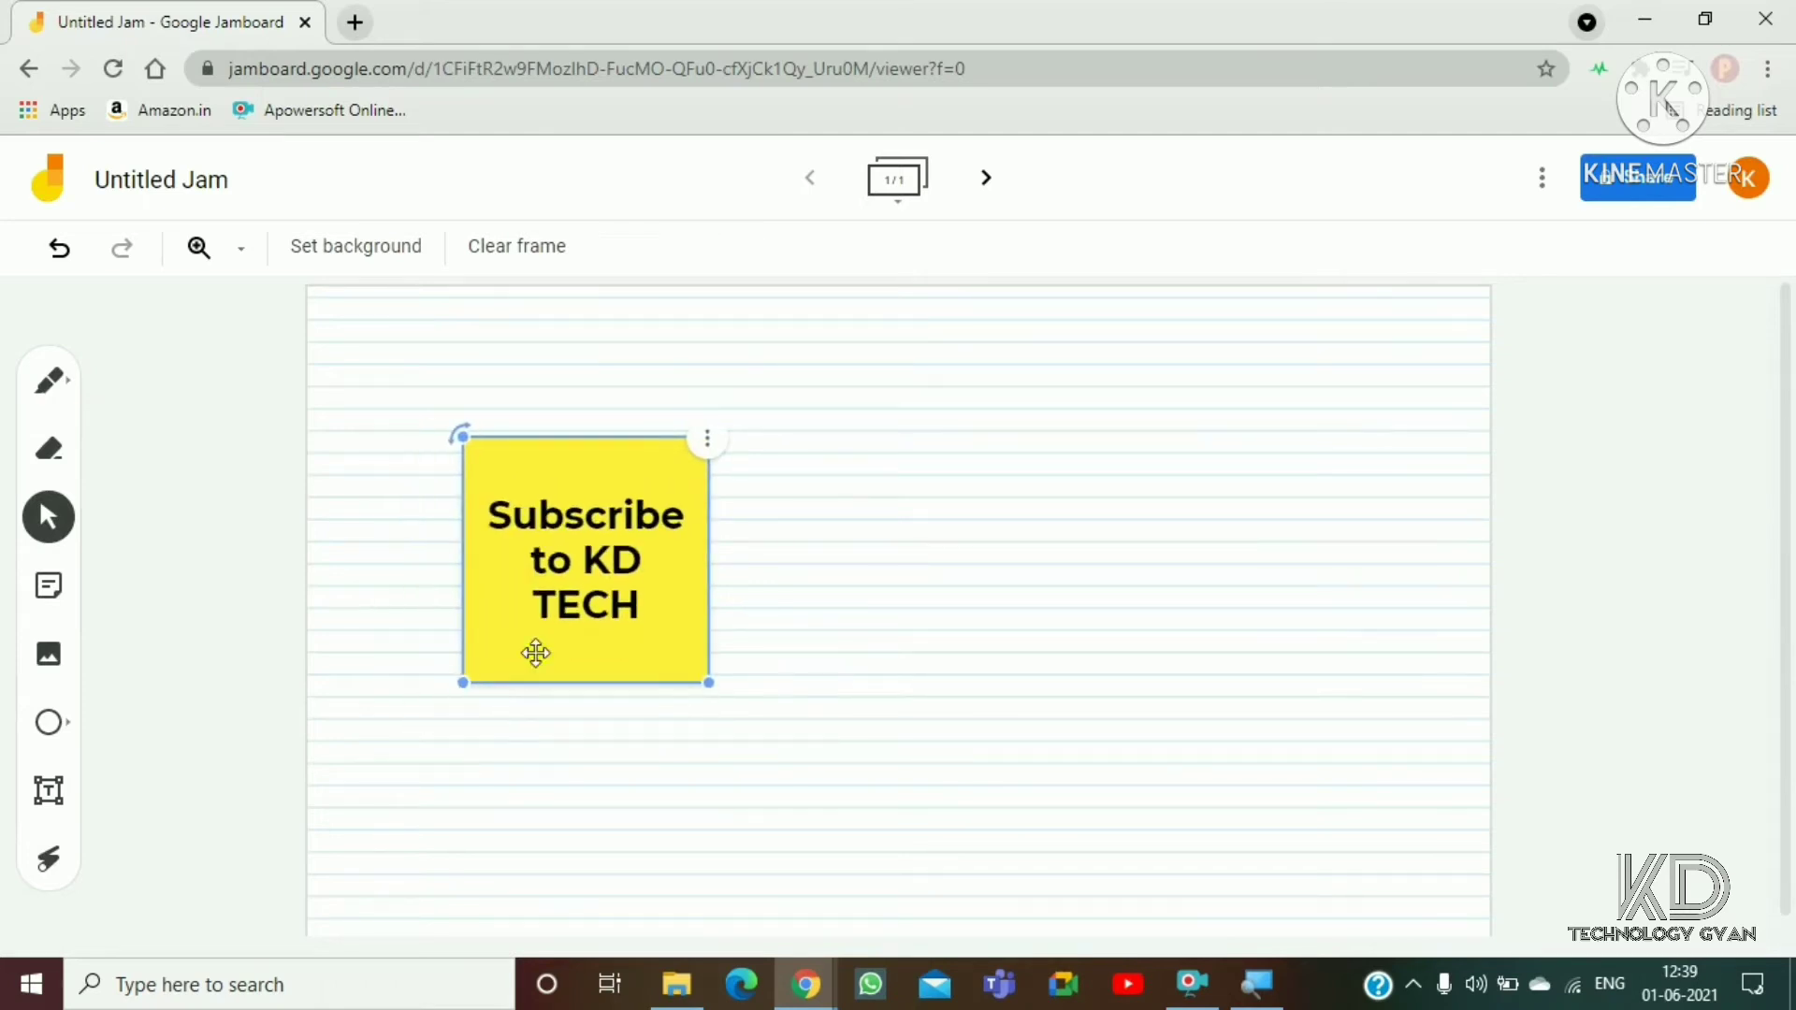
pyautogui.moveTo(709, 683); pyautogui.dragTo(744, 719)
# Step: Duplicate the yellow sticky note and arrange the two notes so they overlap in the frame's upper-left corner
pyautogui.click(743, 436)
pyautogui.click(810, 488)
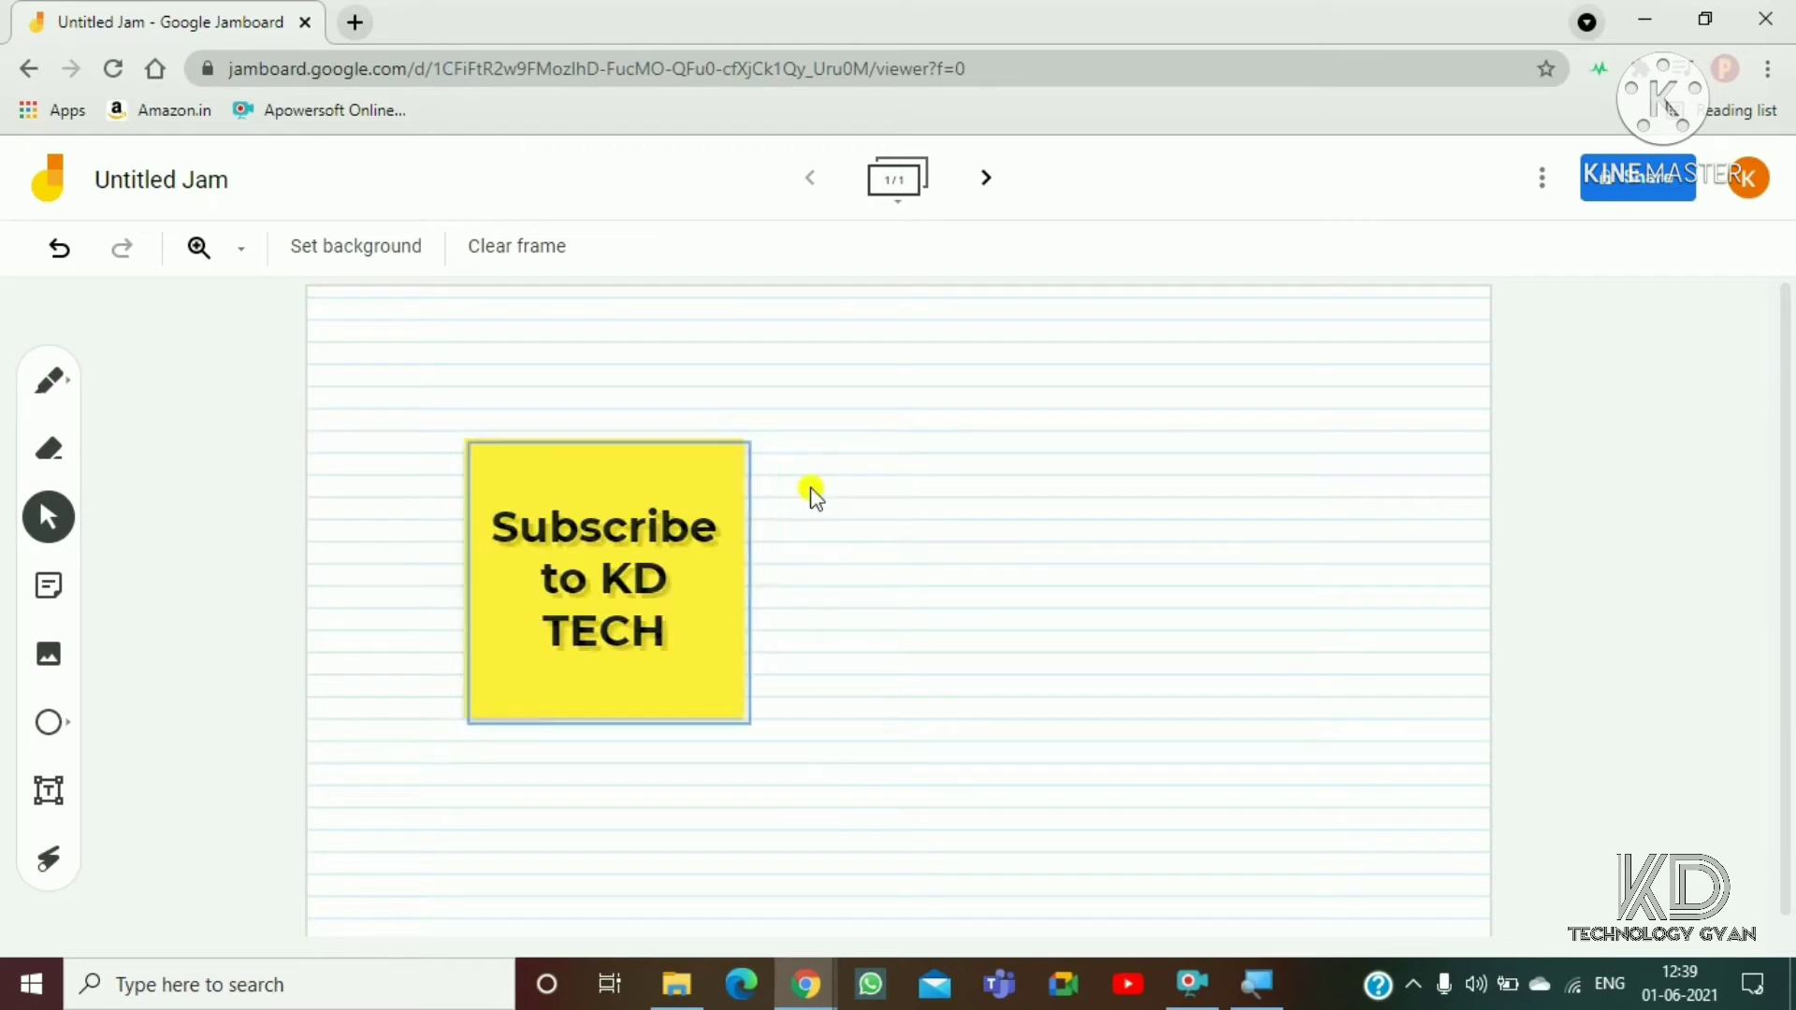
pyautogui.moveTo(678, 596); pyautogui.dragTo(937, 554)
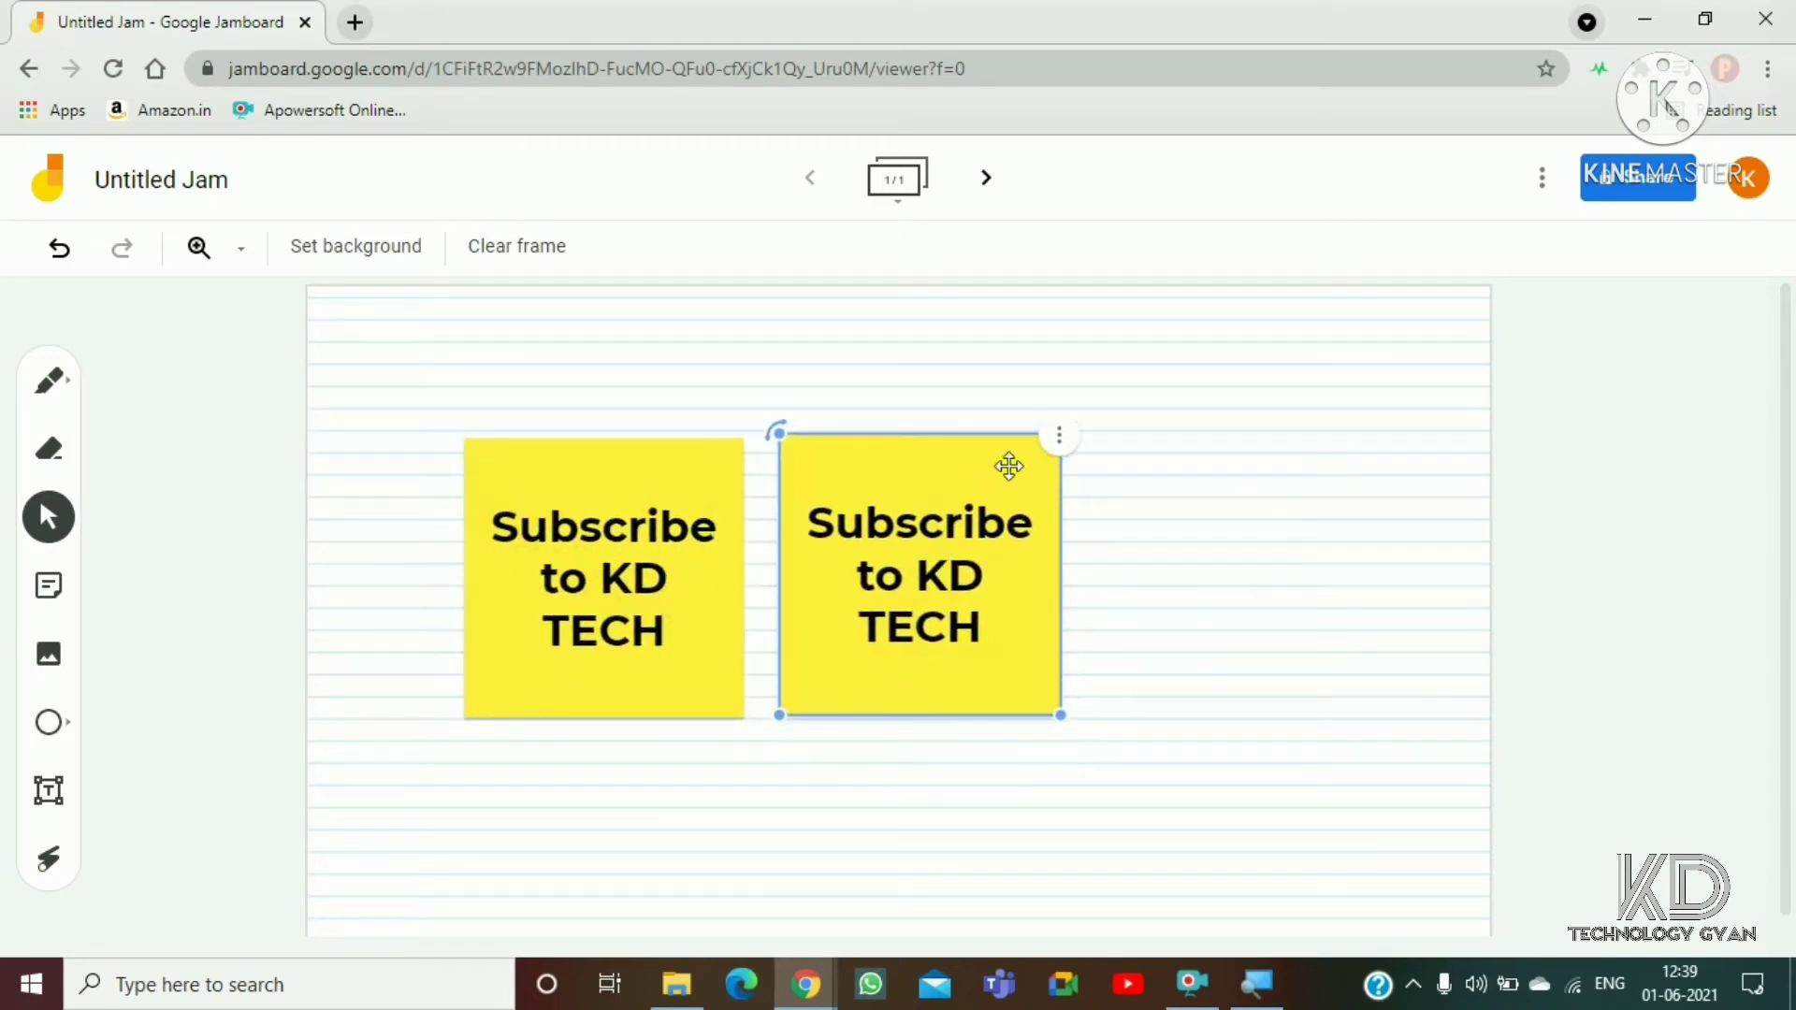
pyautogui.moveTo(677, 552); pyautogui.dragTo(547, 409)
pyautogui.moveTo(868, 555); pyautogui.dragTo(596, 411)
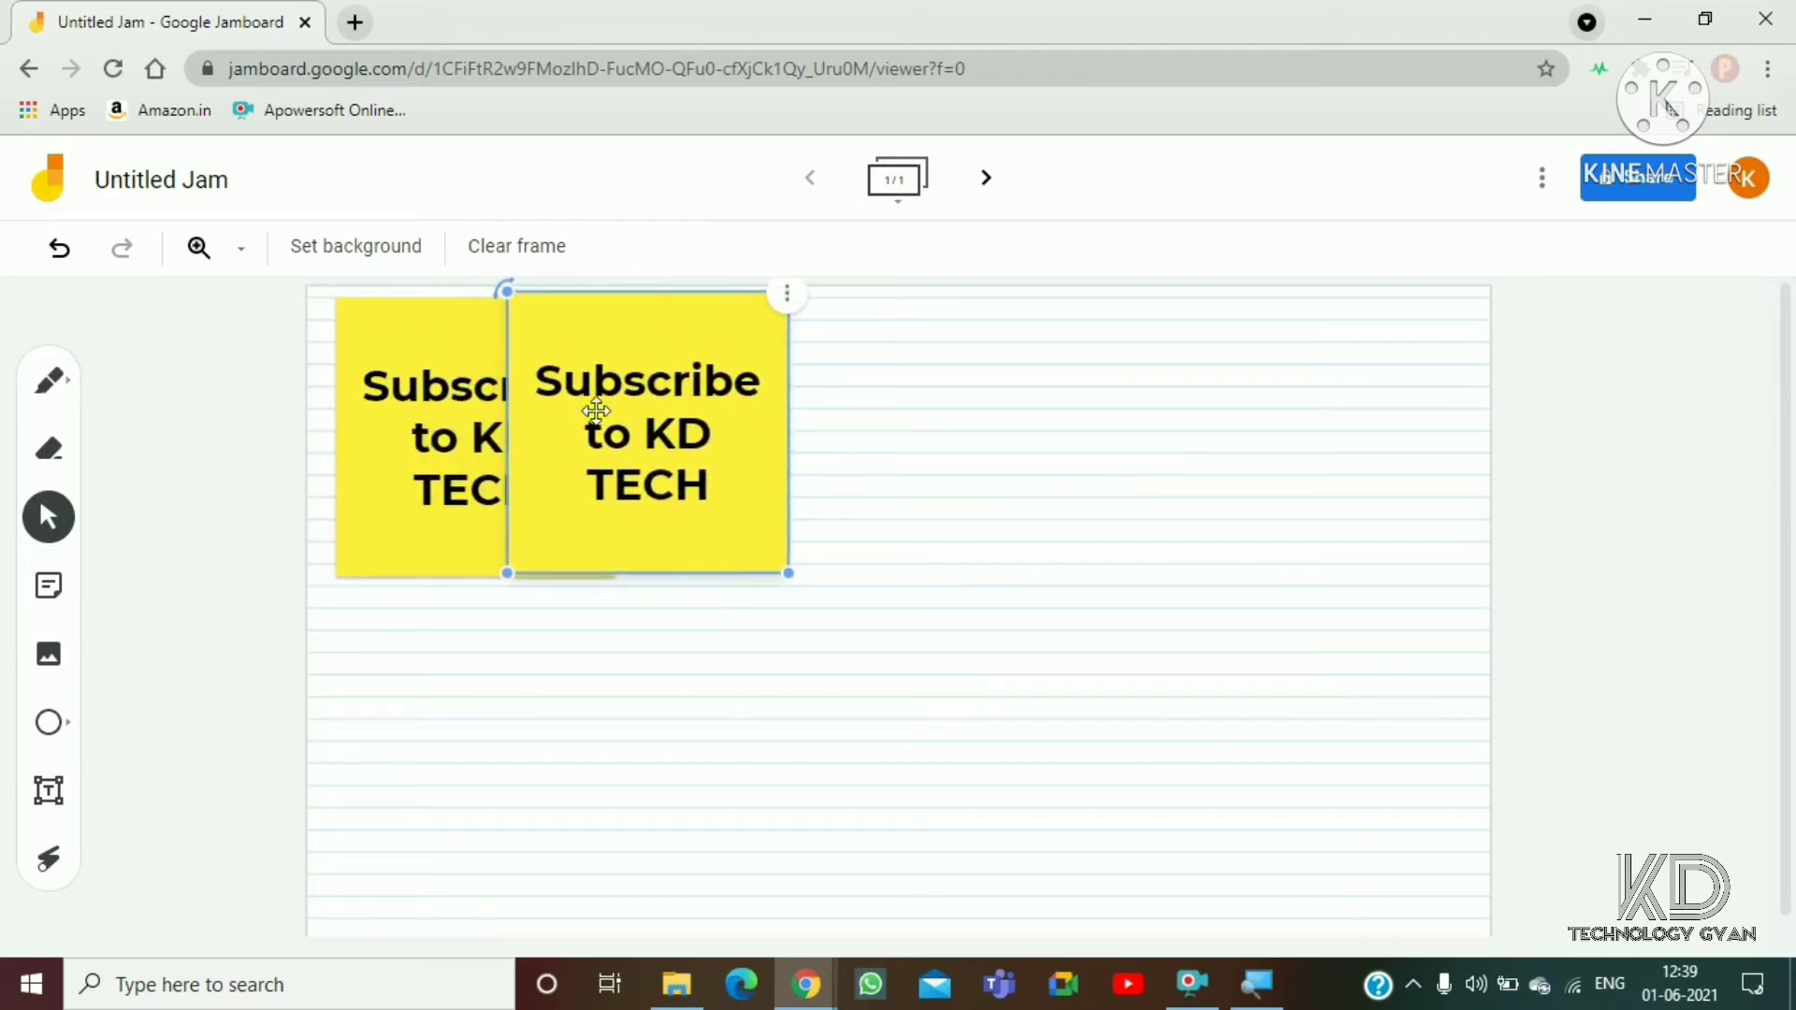
# Step: Change the colour of the duplicated sticky note in front to light blue and save it
pyautogui.rightClick(596, 412)
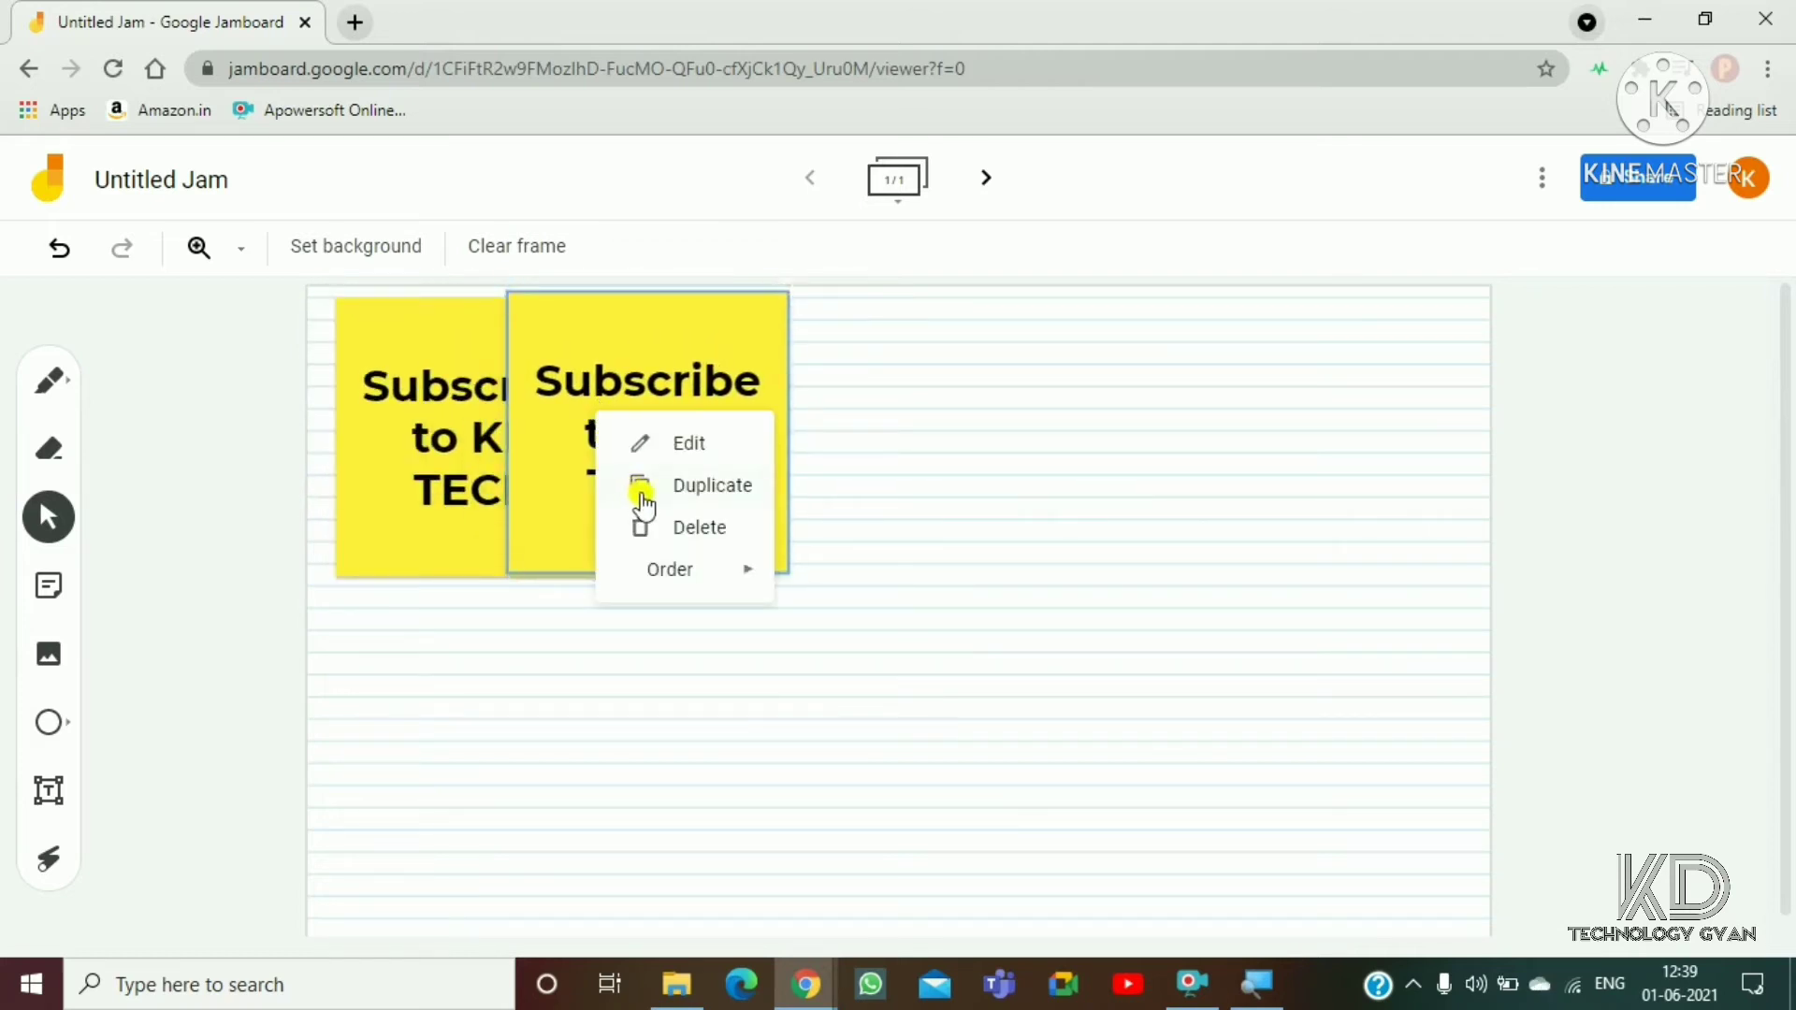
pyautogui.click(657, 442)
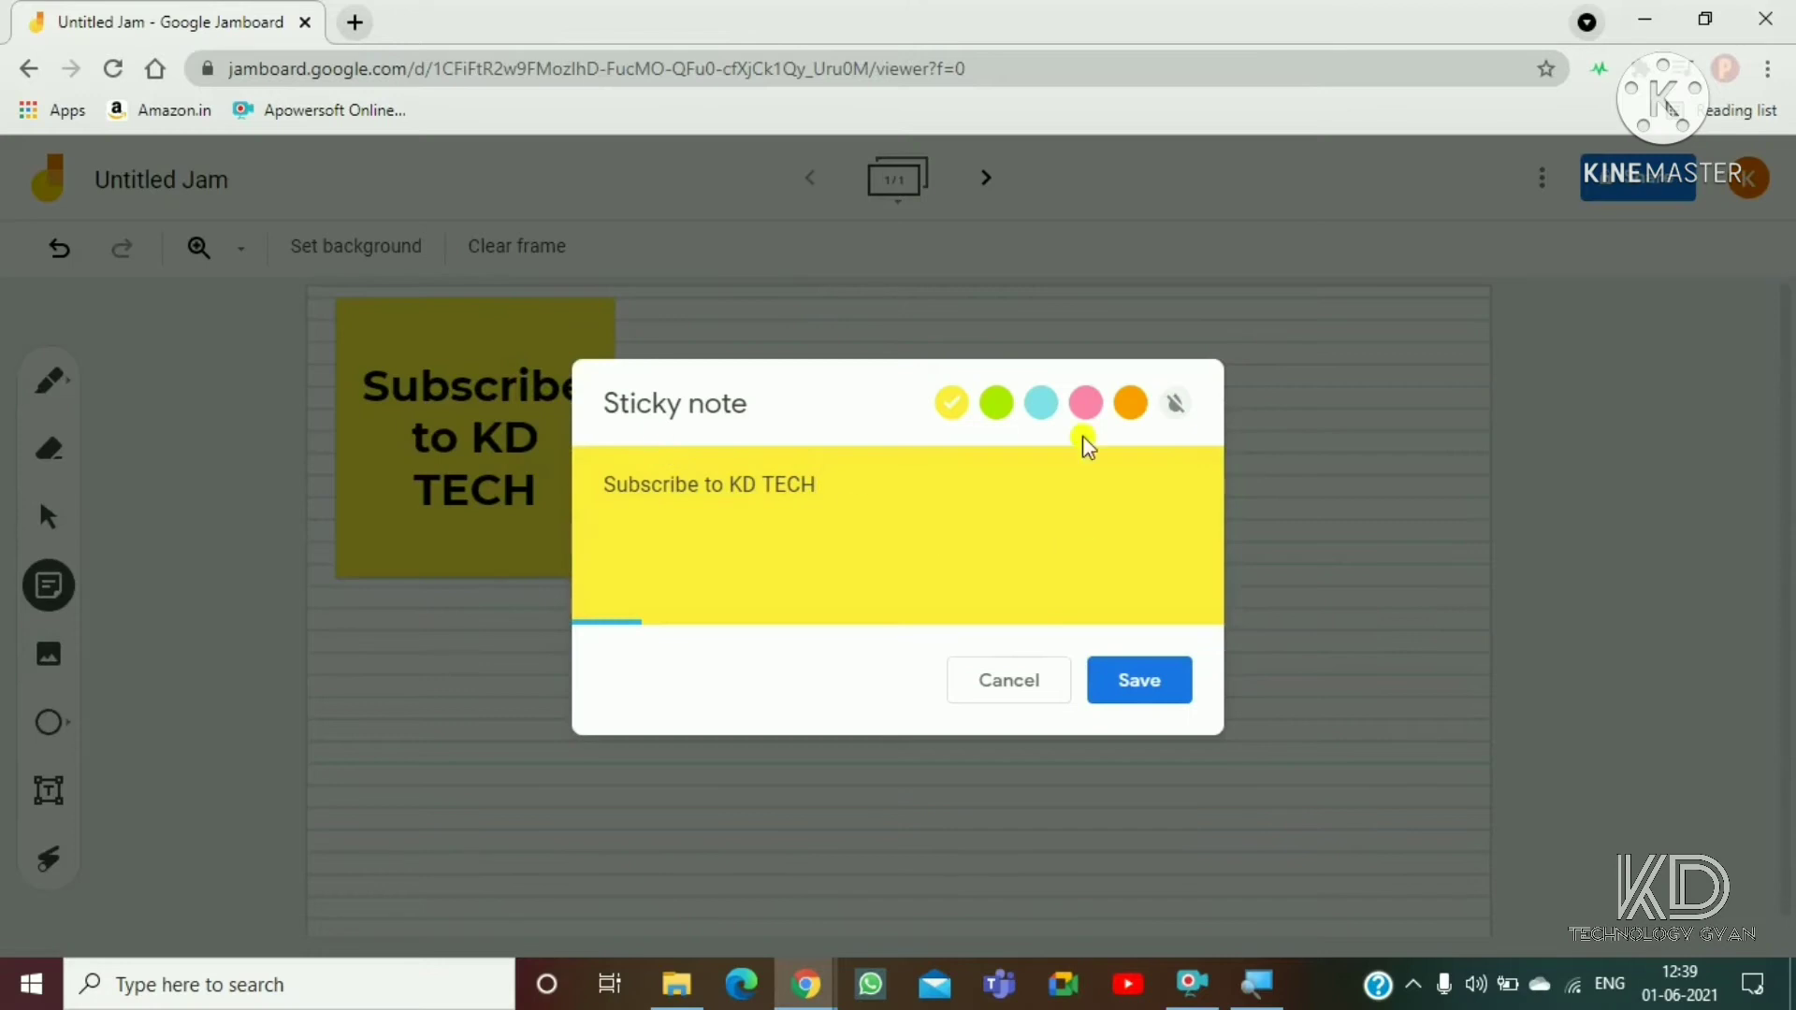
pyautogui.click(1040, 402)
pyautogui.click(1131, 684)
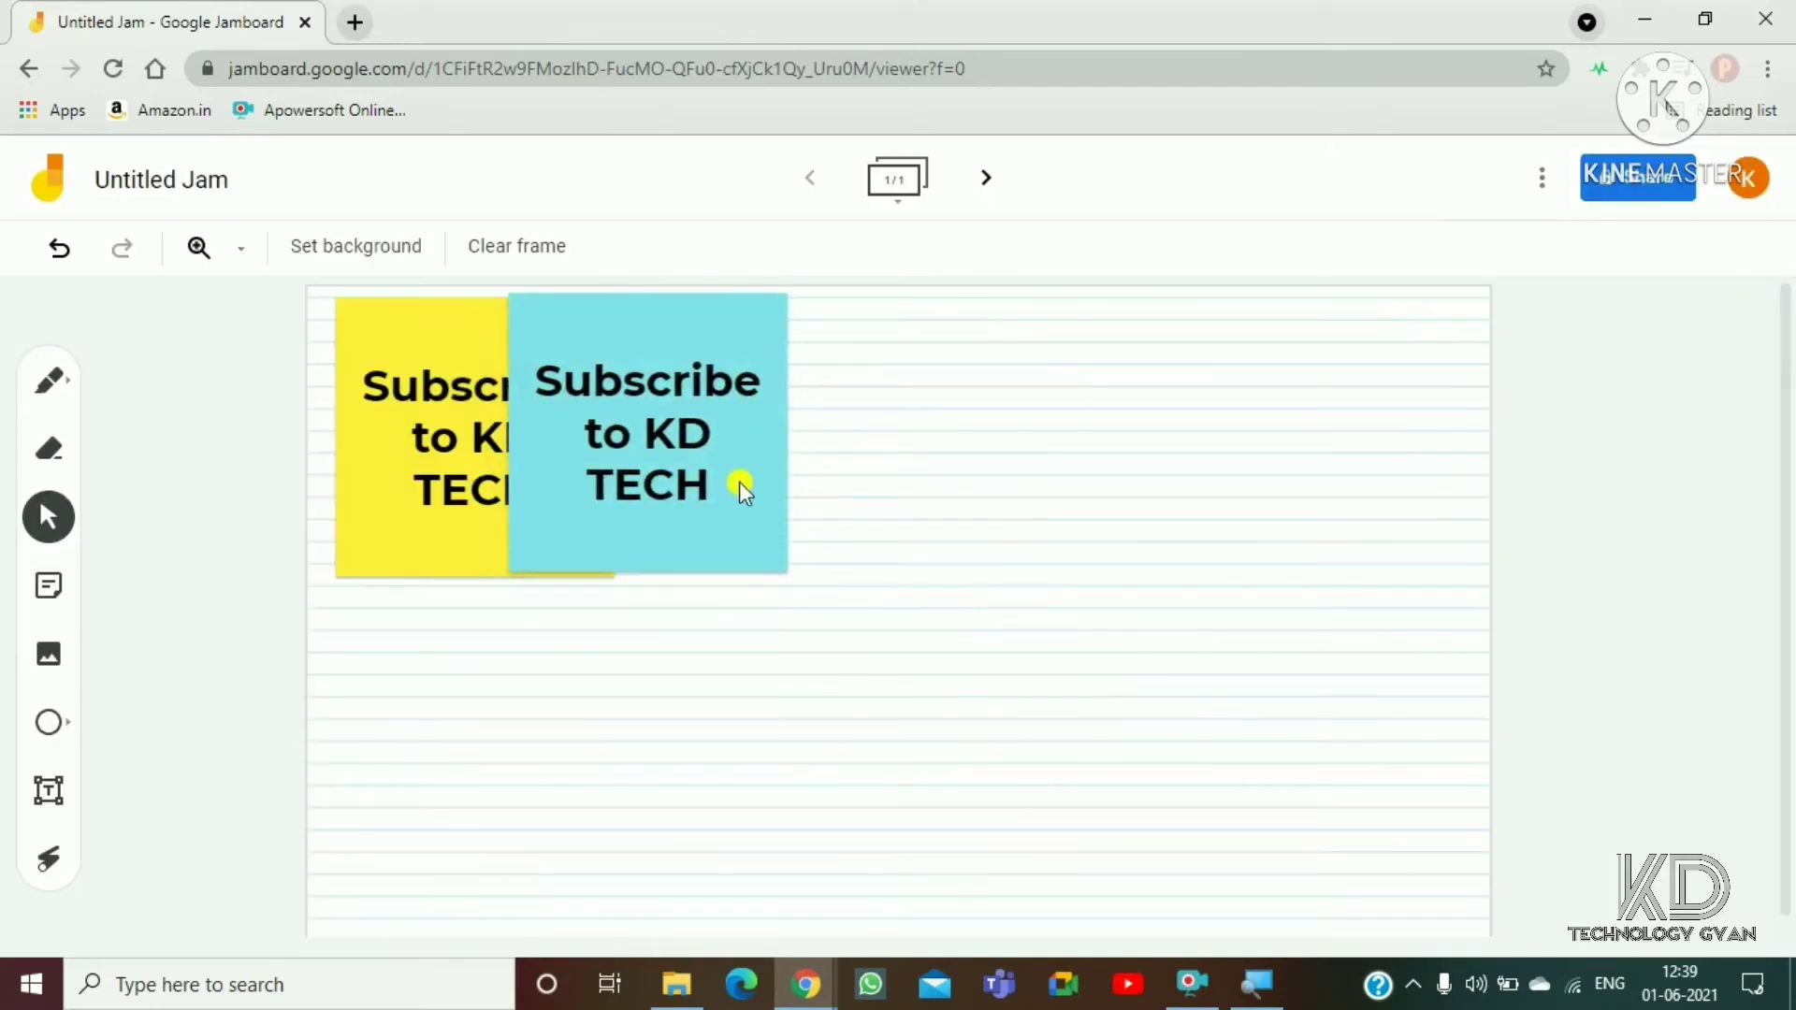
# Step: Send the blue sticky note to the back, behind the yellow one, and shift it slightly lower and to the right
pyautogui.rightClick(731, 481)
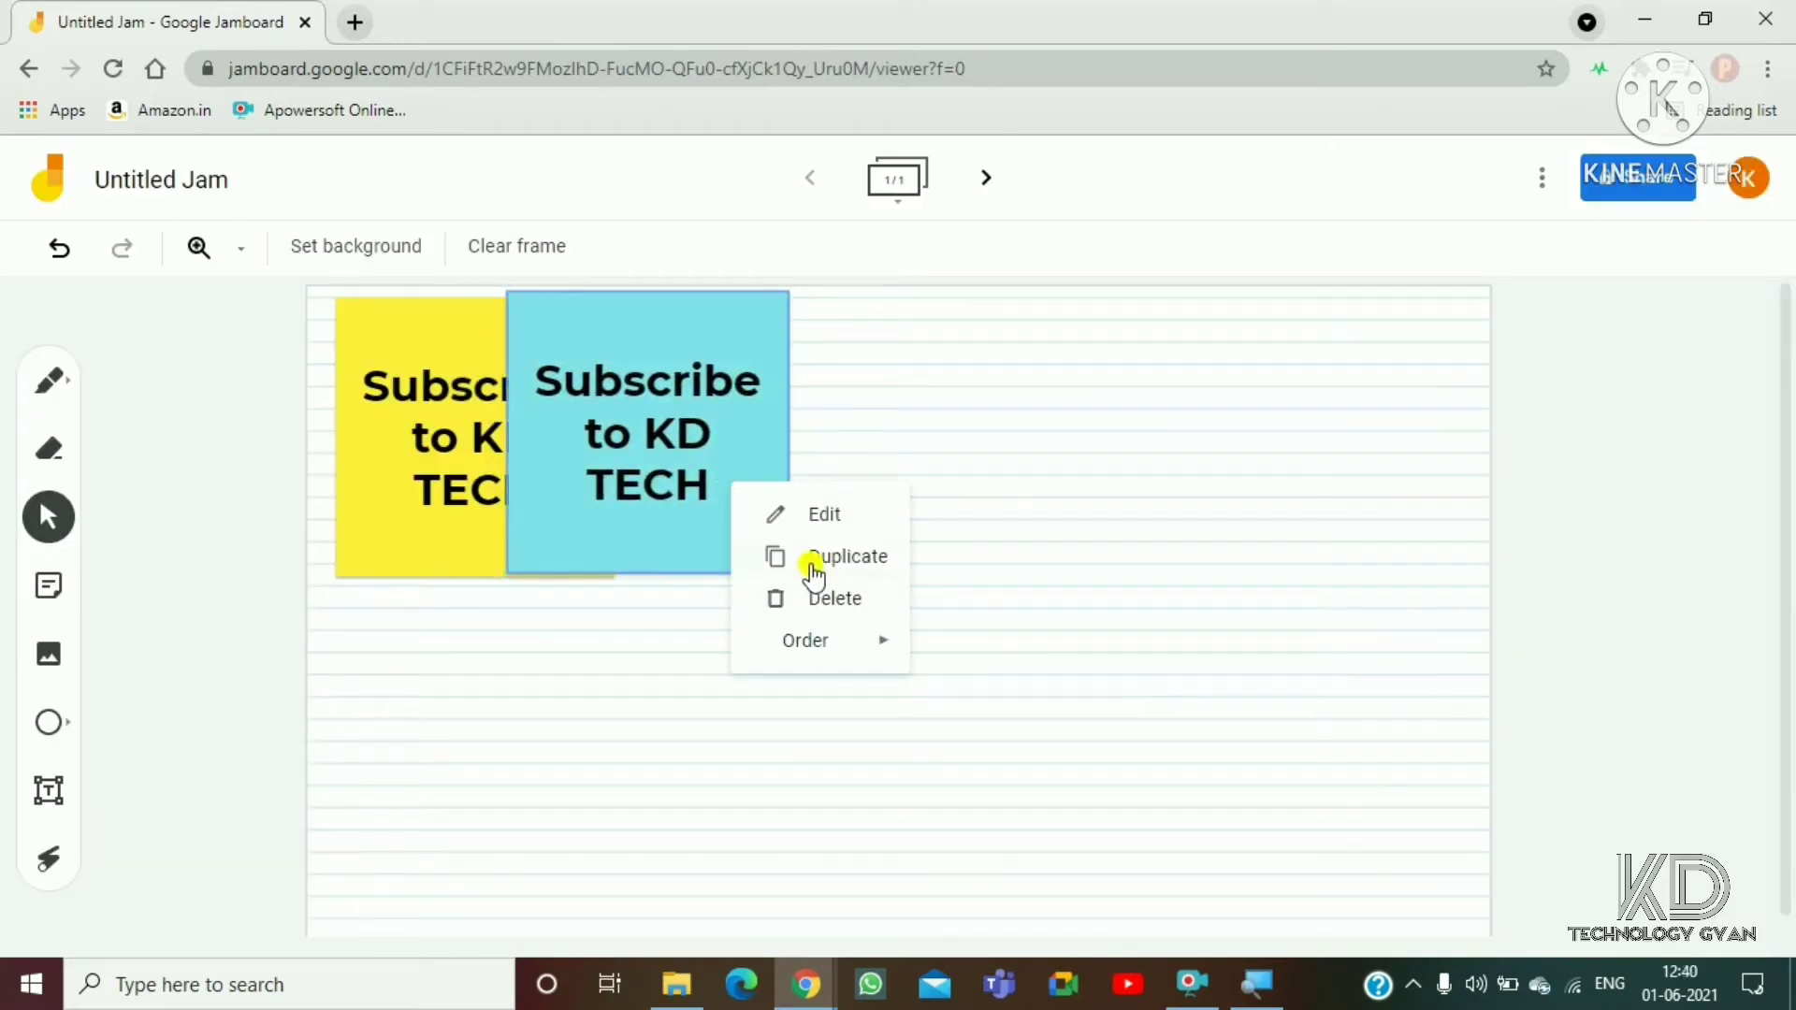
pyautogui.moveTo(833, 645)
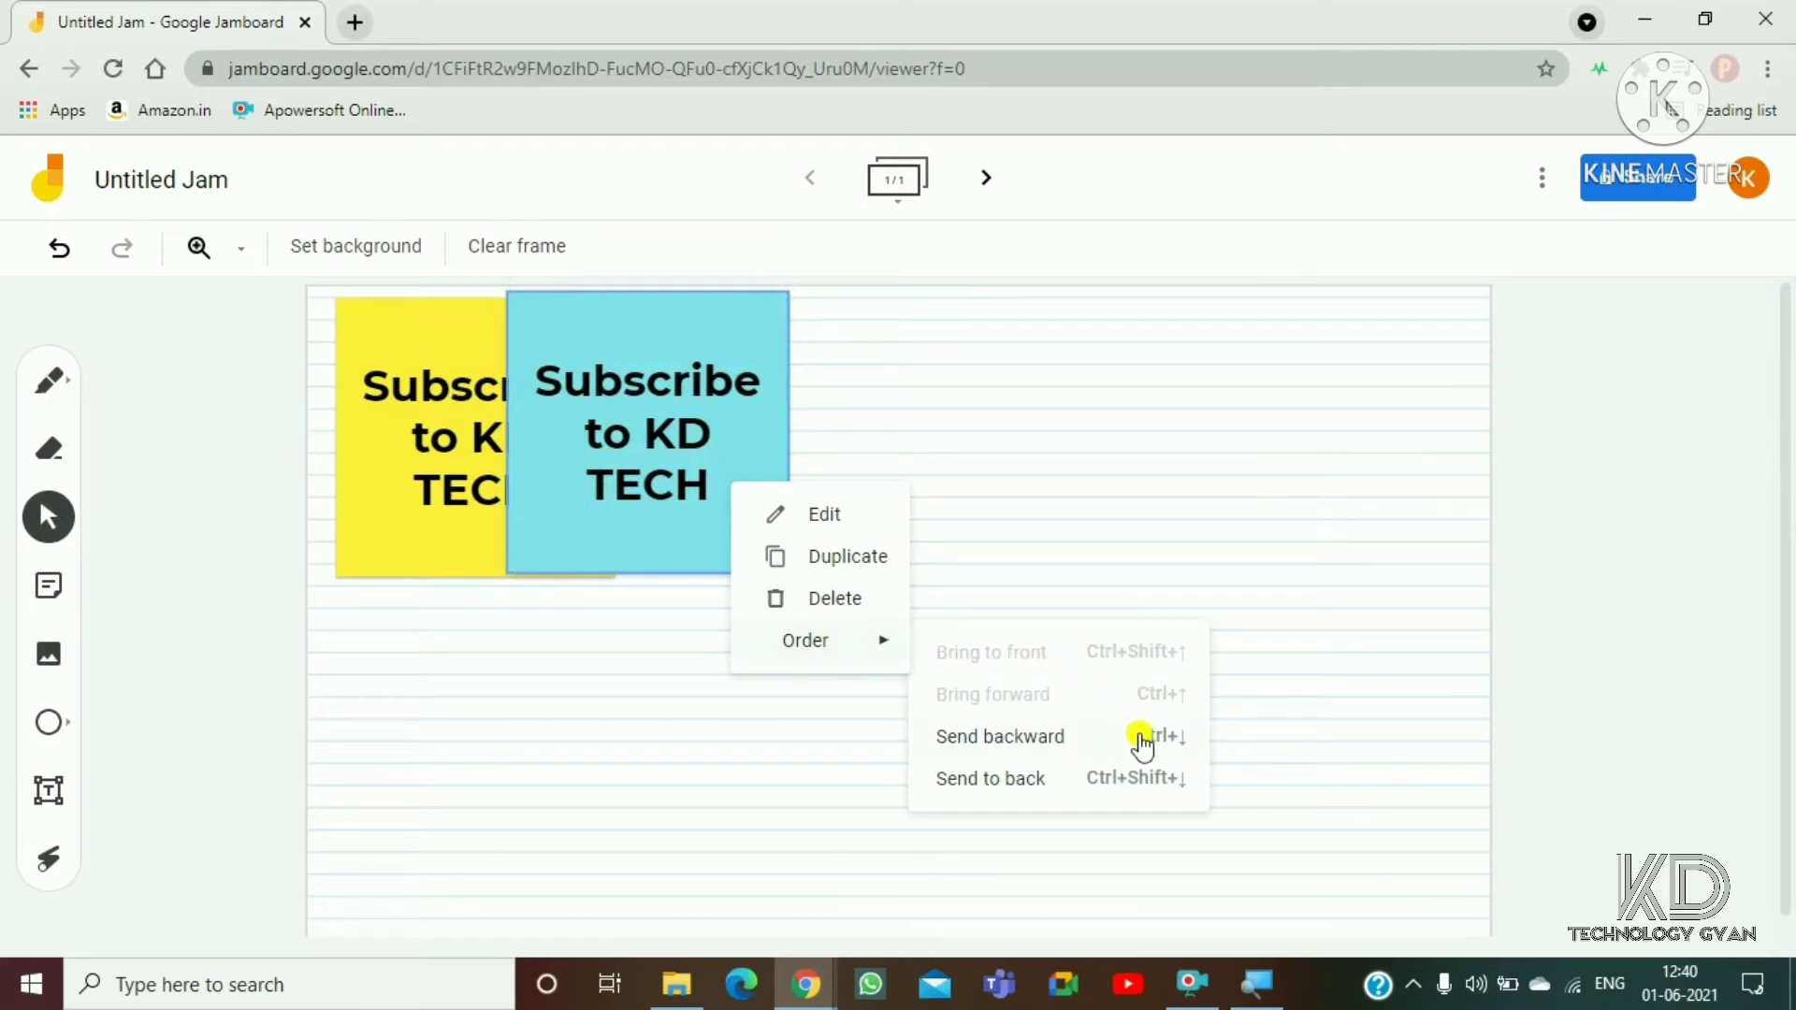
pyautogui.click(1096, 782)
pyautogui.moveTo(628, 442); pyautogui.dragTo(678, 456)
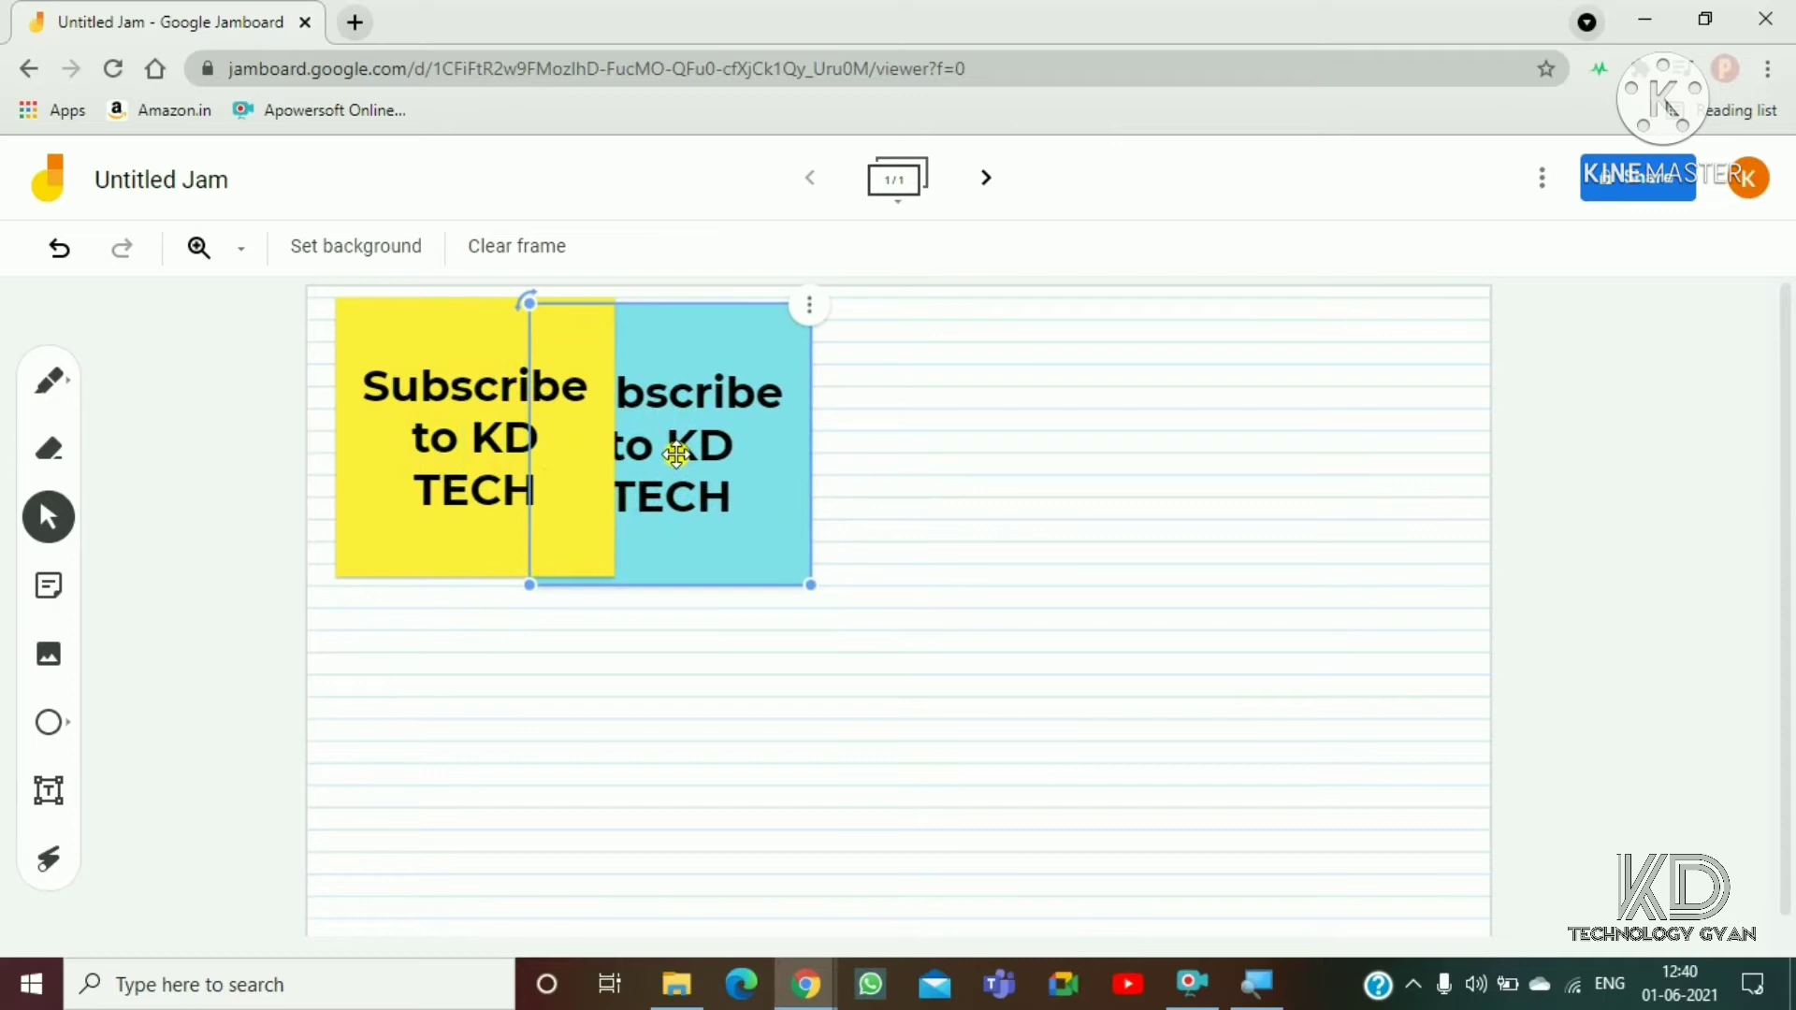
pyautogui.click(833, 618)
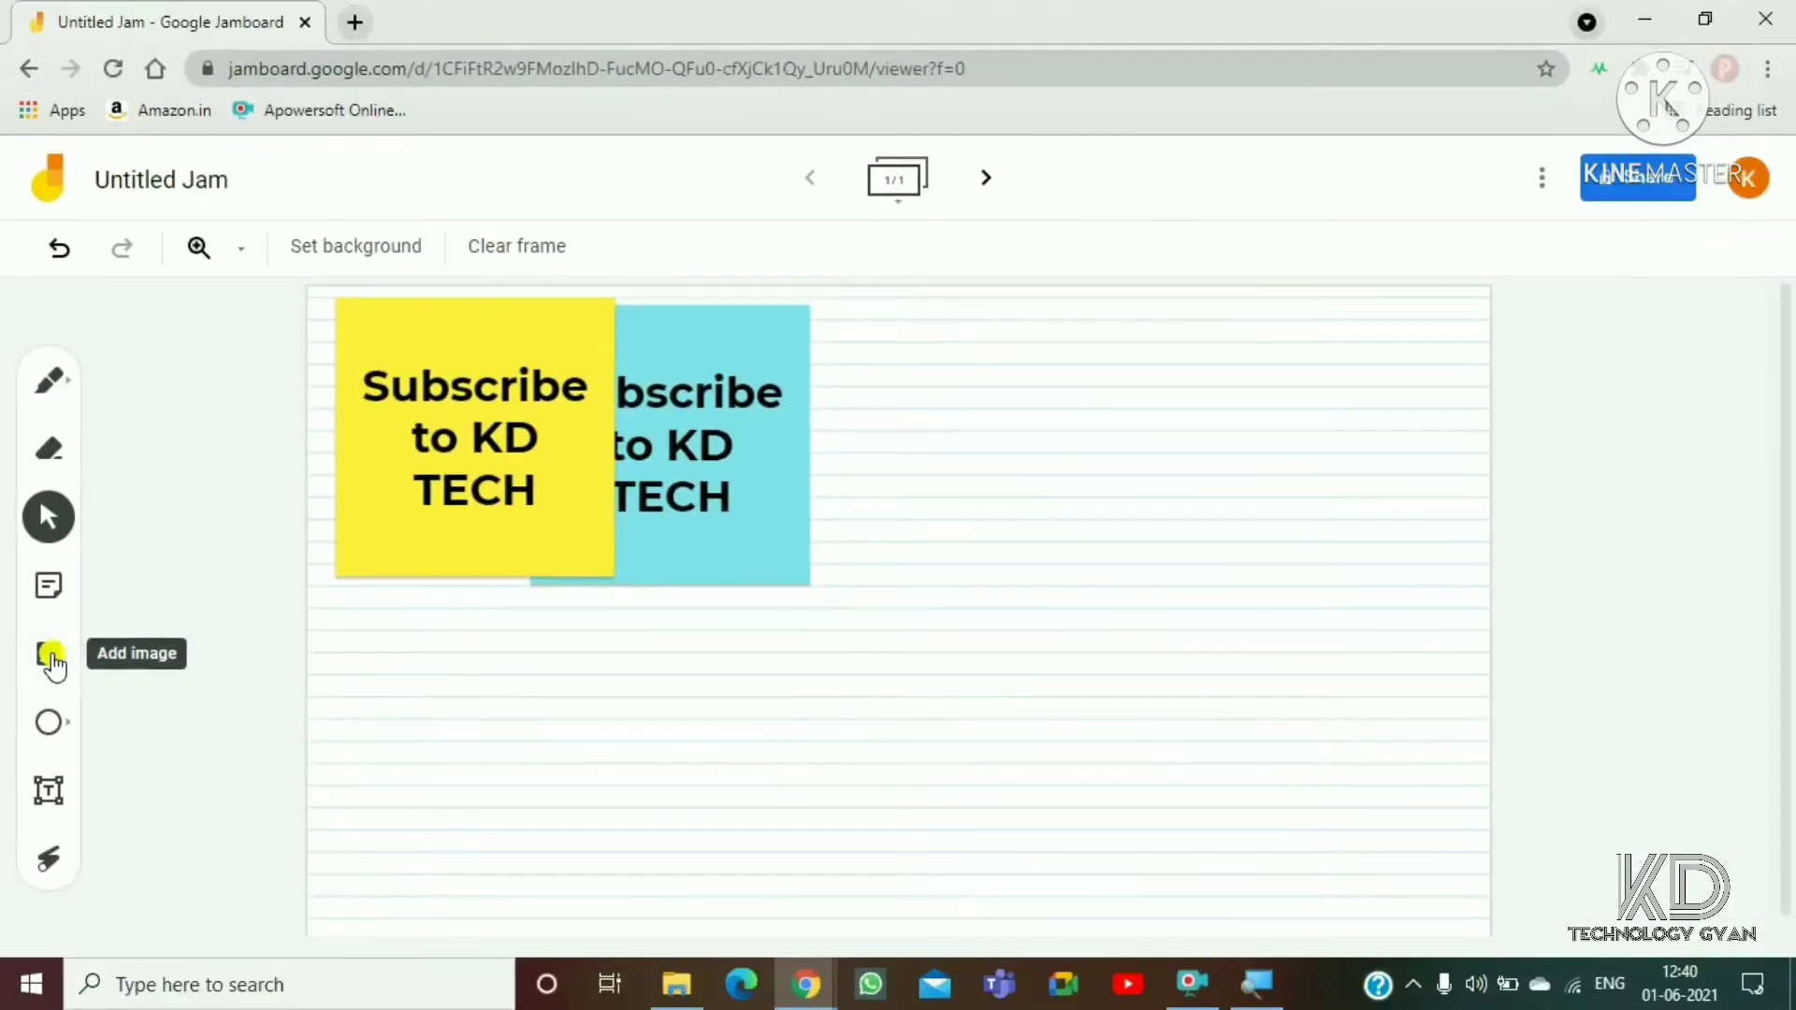
# Step: Upload the "How to make Certificate like this in MS Word" image from the computer onto the frame
pyautogui.click(49, 658)
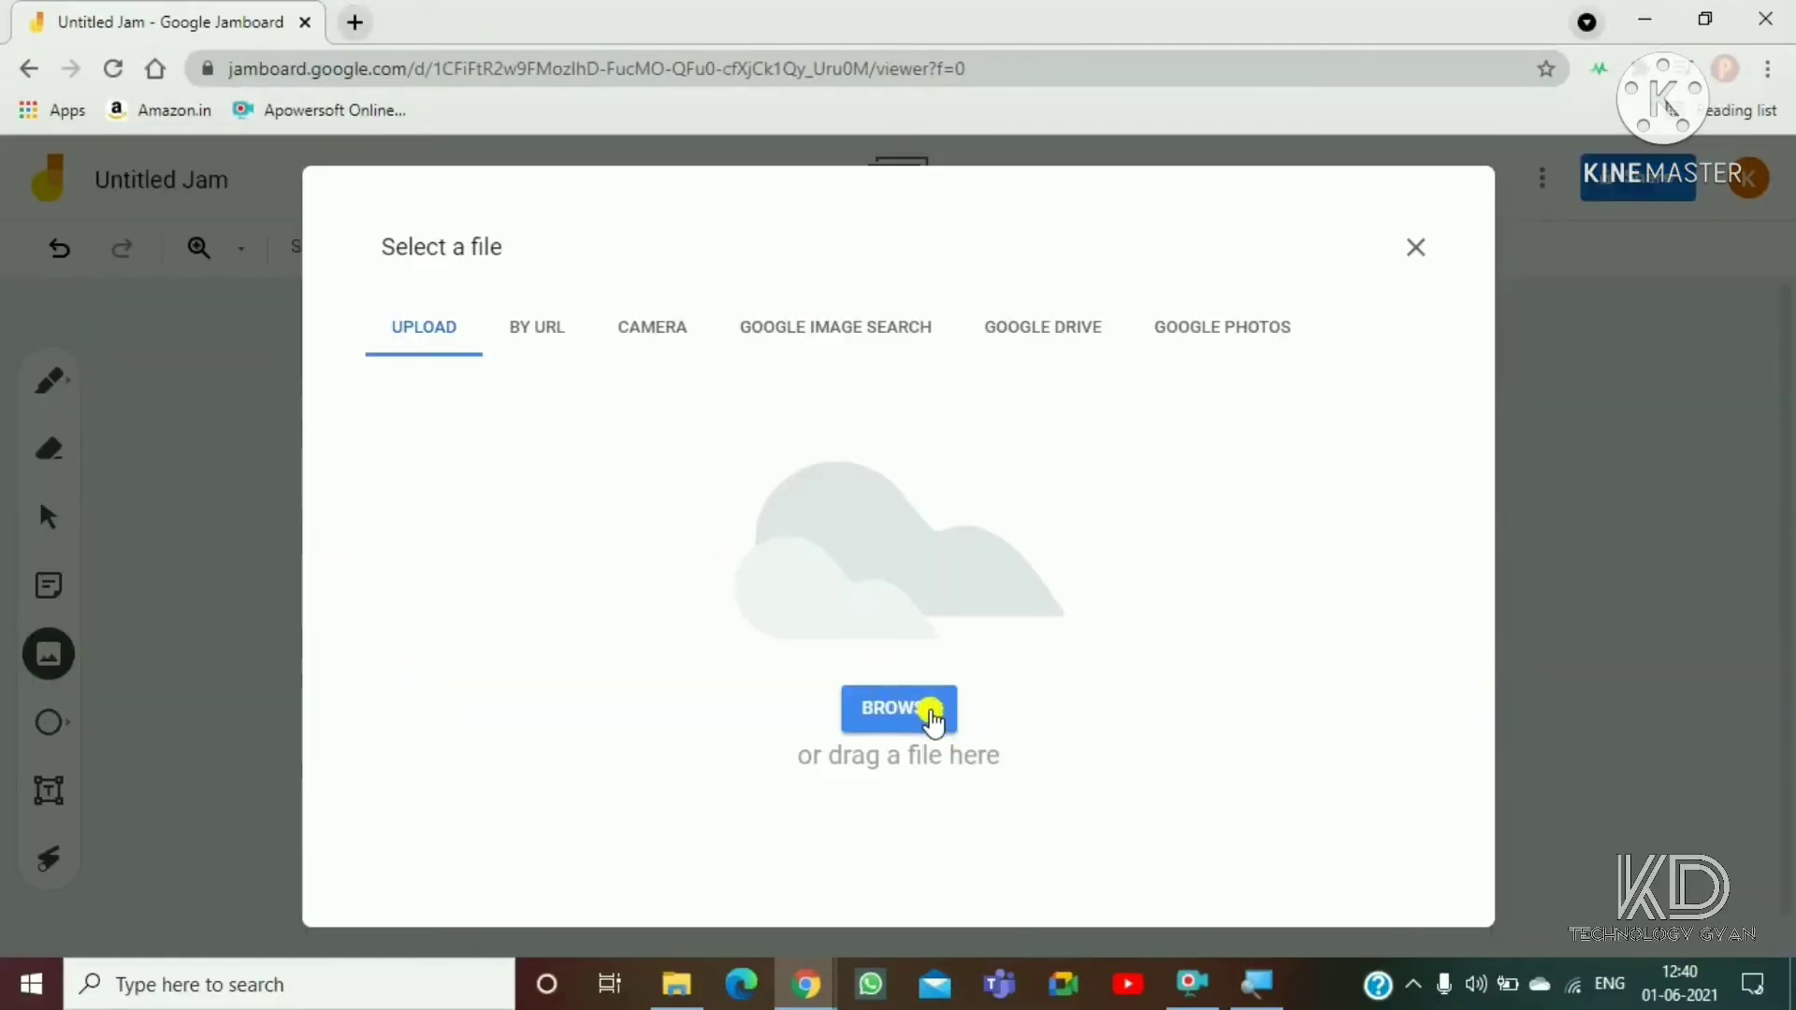
pyautogui.click(1176, 998)
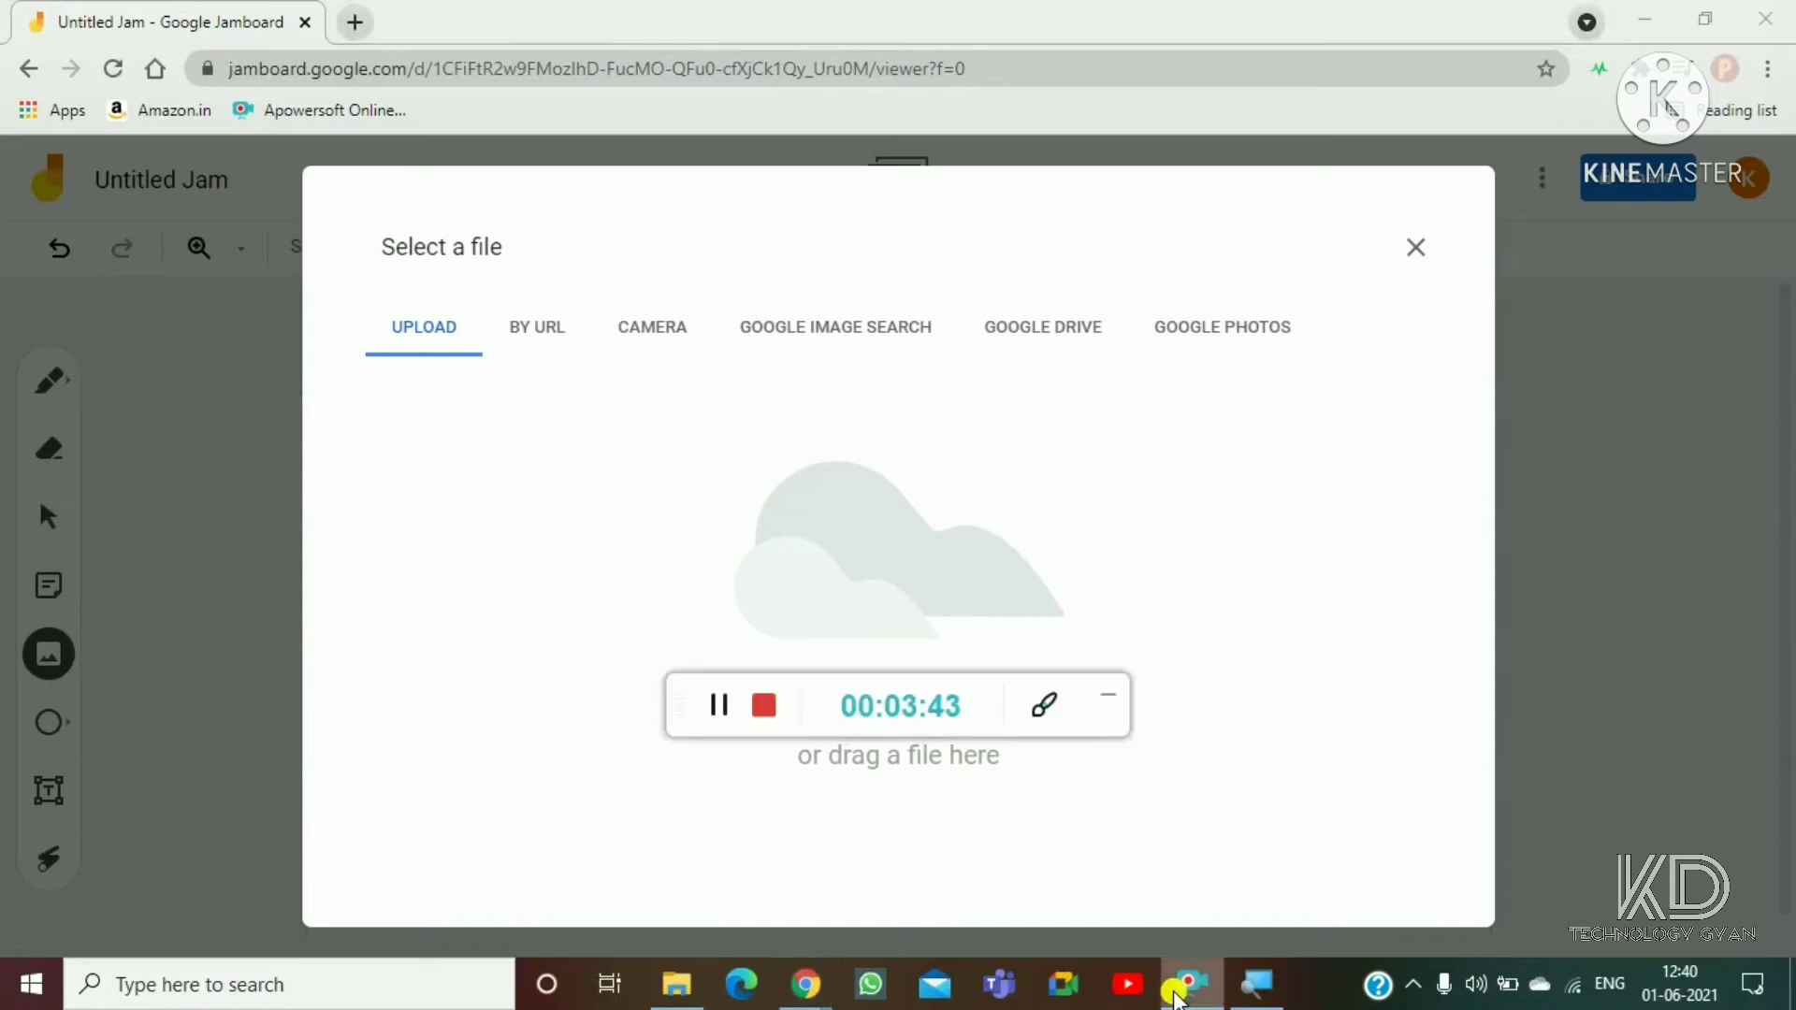
pyautogui.click(1116, 707)
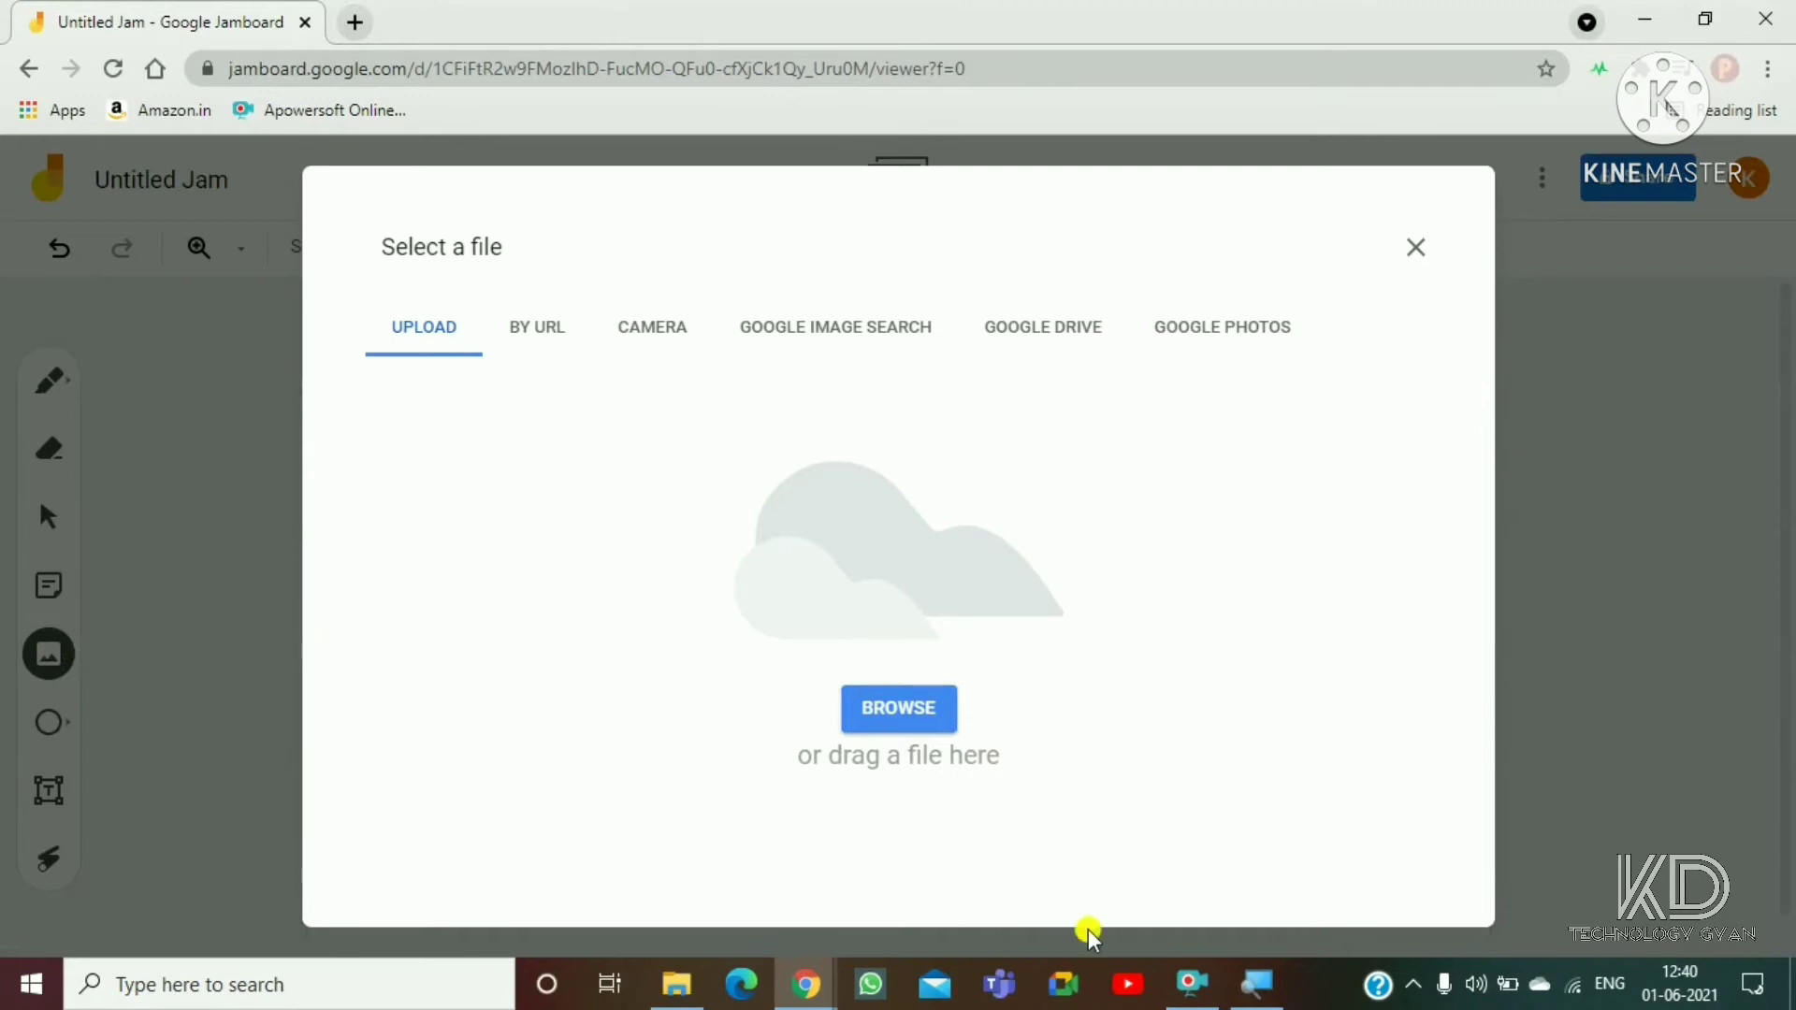
pyautogui.click(1194, 990)
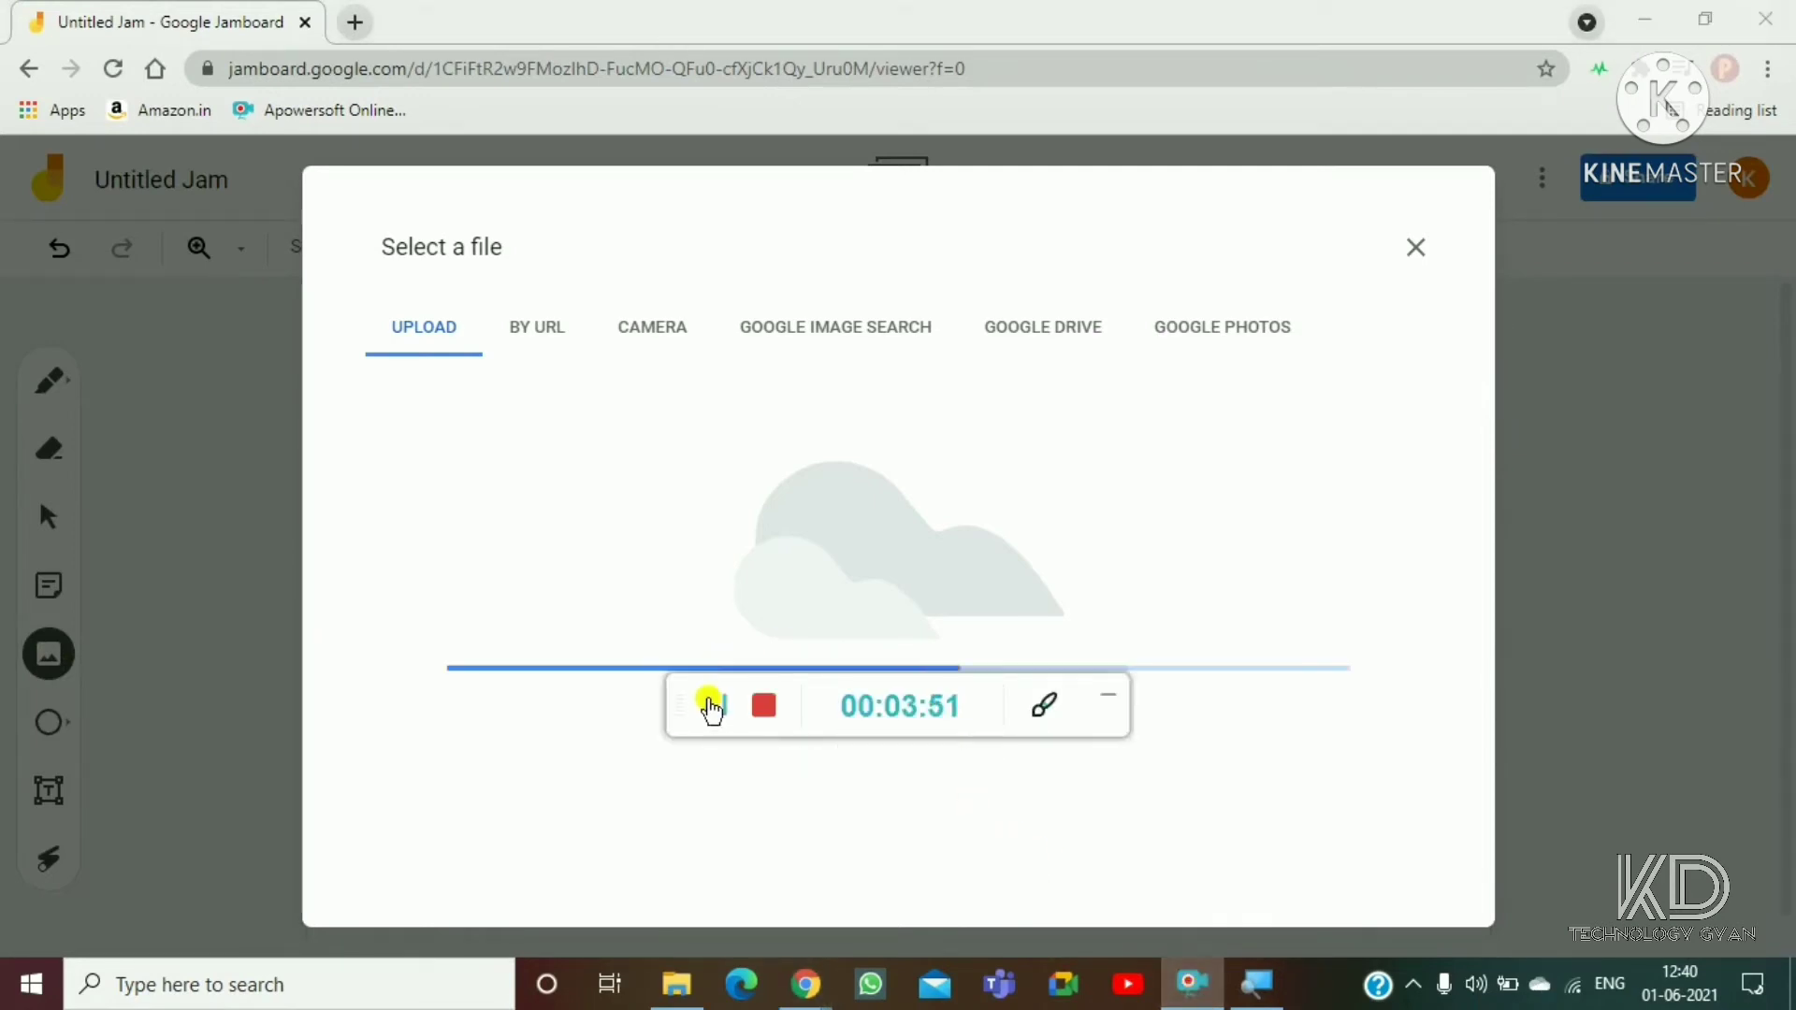
pyautogui.click(1106, 703)
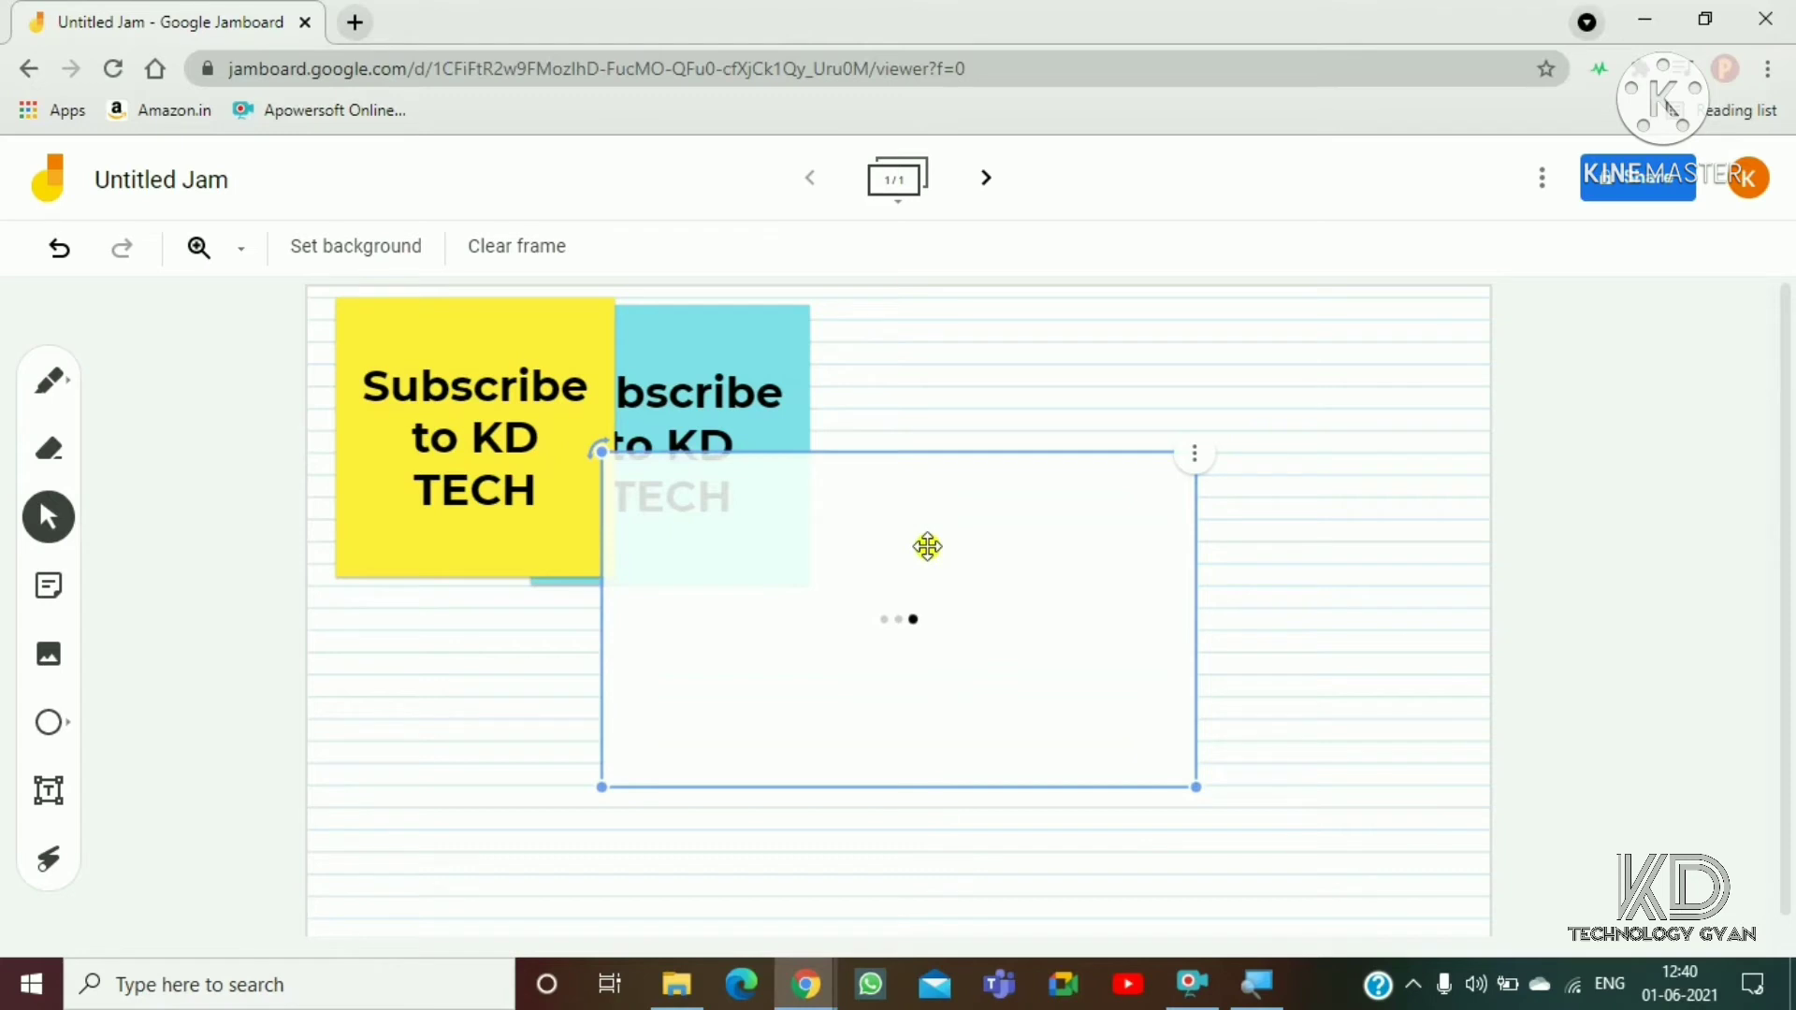
# Step: Enlarge the certificate image and move it higher on the frame so it overlaps the sticky notes
pyautogui.moveTo(928, 547)
pyautogui.mouseDown()
pyautogui.moveTo(980, 591)
pyautogui.moveTo(868, 563)
pyautogui.moveTo(932, 557)
pyautogui.mouseUp()
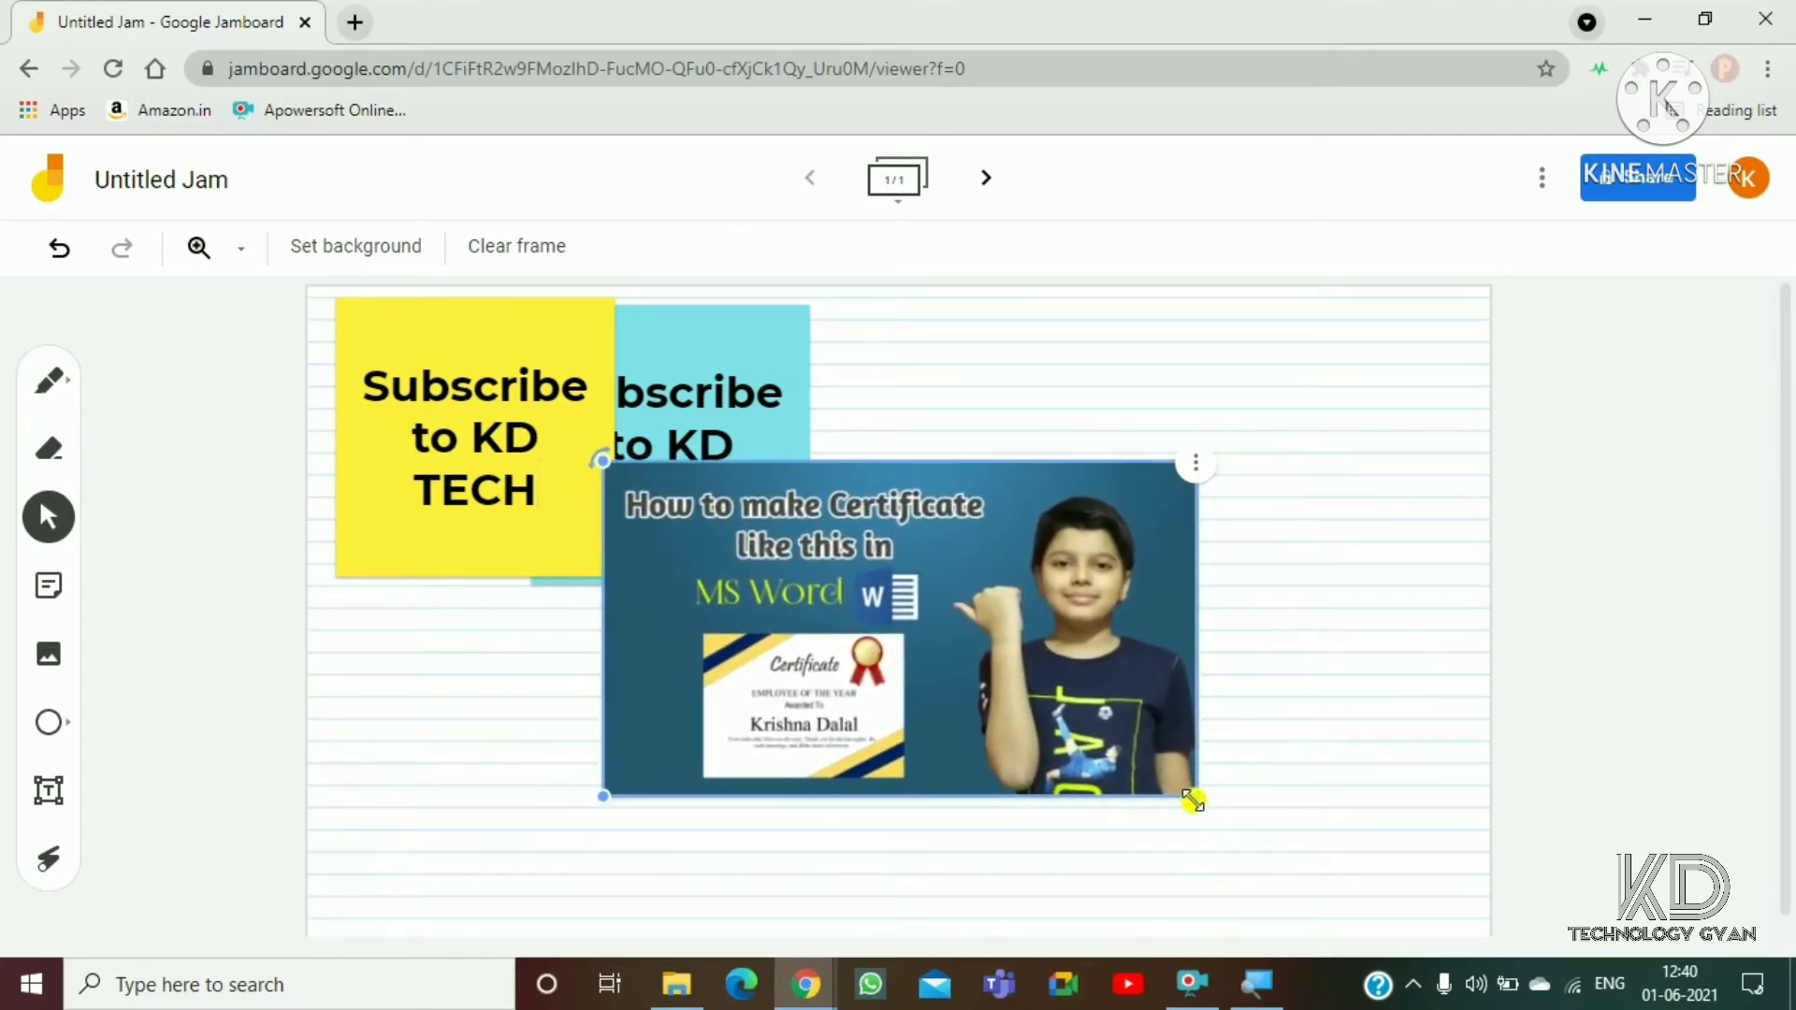
pyautogui.moveTo(1193, 802); pyautogui.dragTo(1328, 871)
pyautogui.moveTo(1175, 782); pyautogui.dragTo(1162, 664)
# Step: Send the certificate image to the back, behind both sticky notes
pyautogui.click(1323, 363)
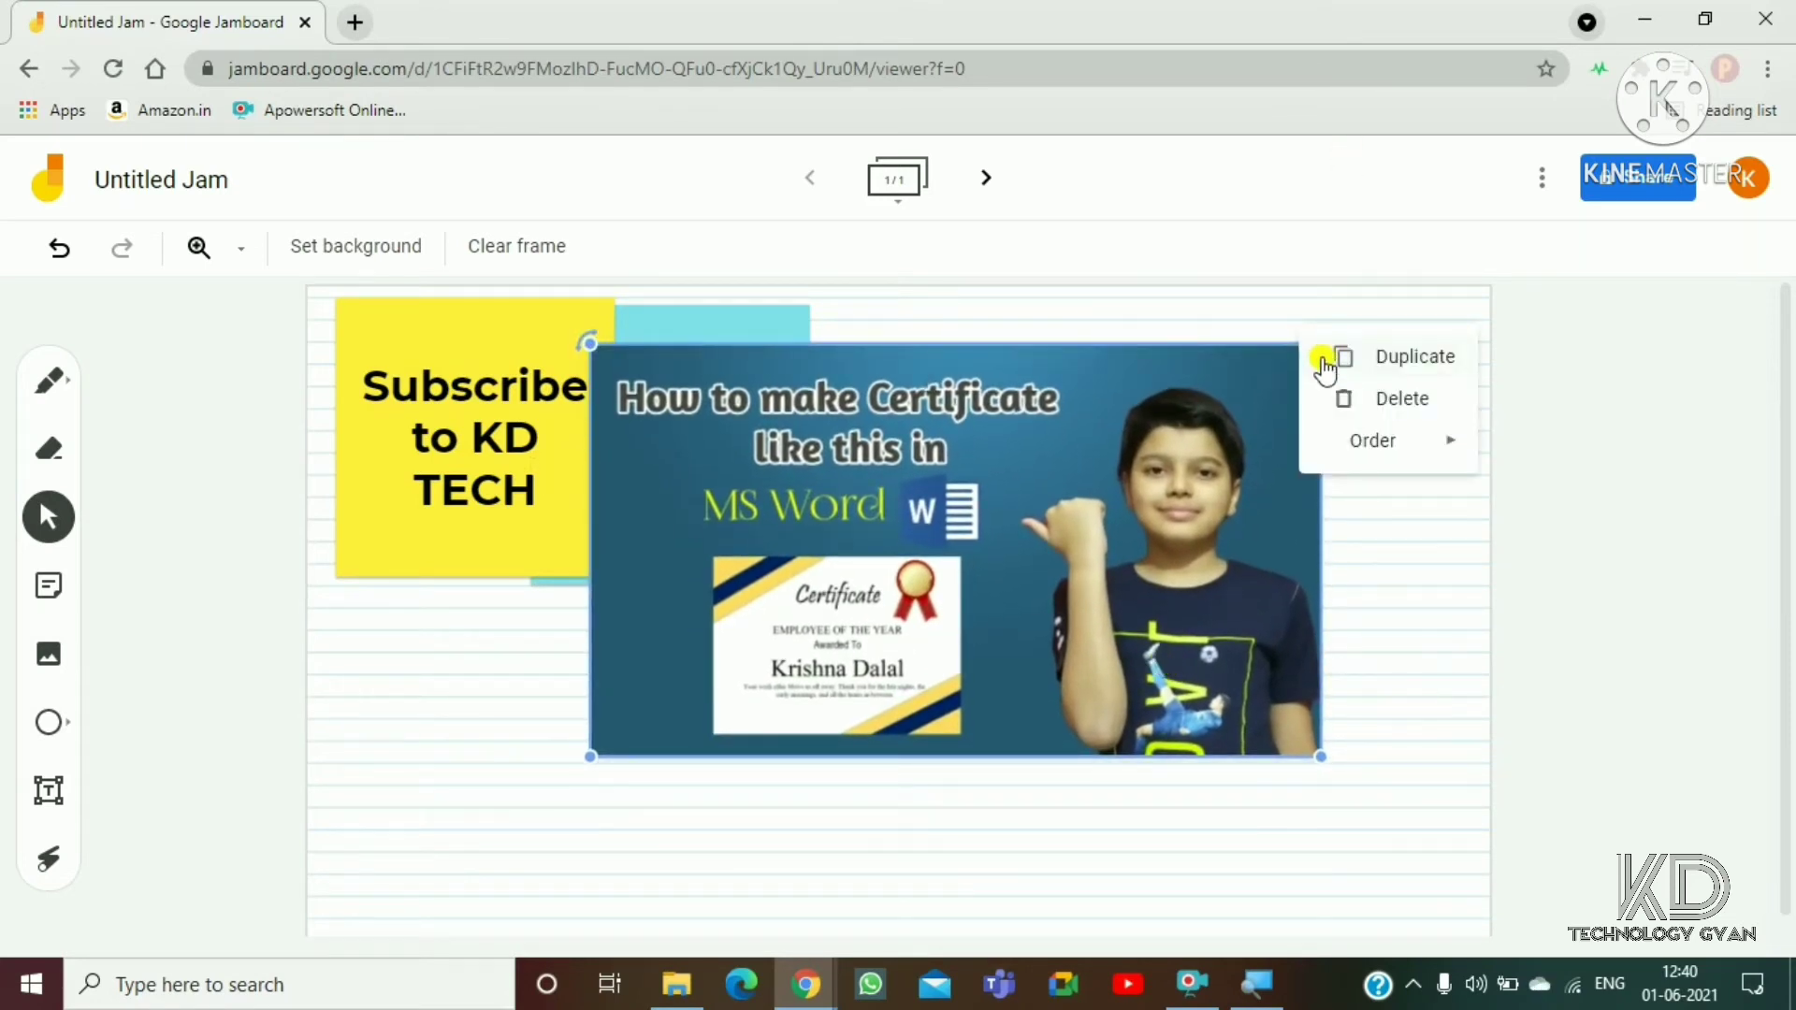
pyautogui.moveTo(1355, 447)
pyautogui.click(1552, 580)
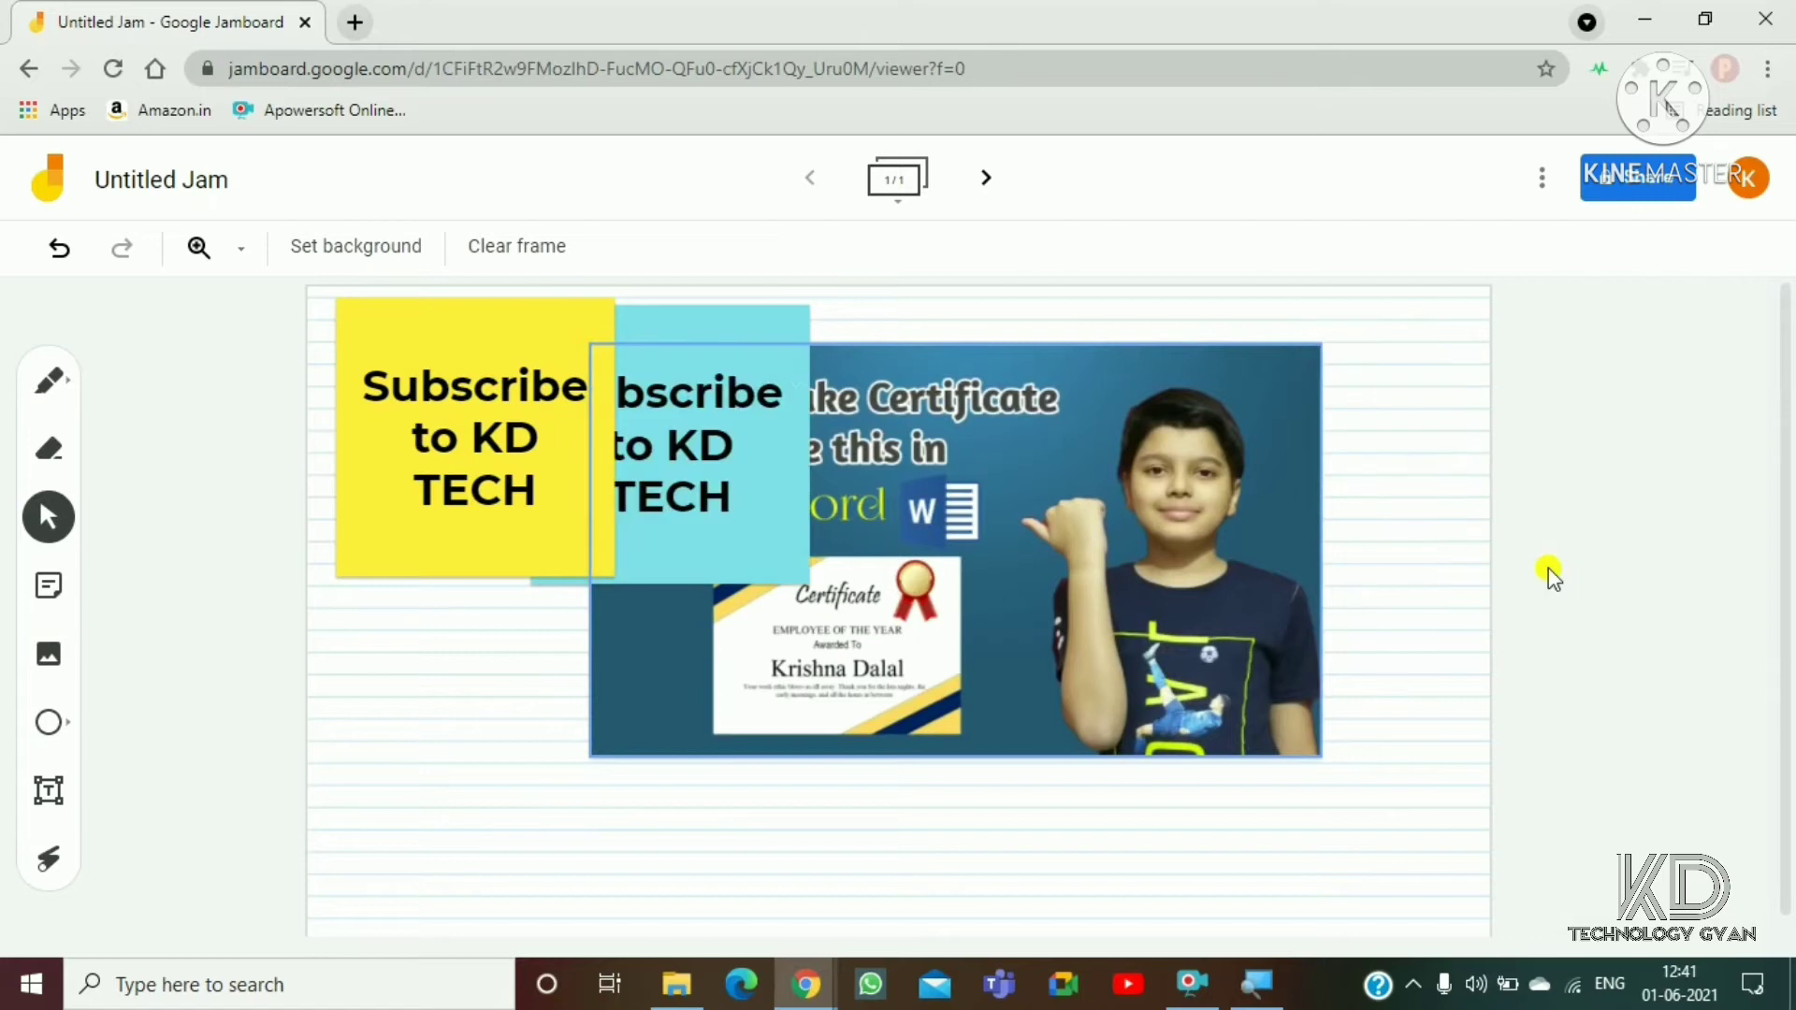
# Step: Move the image lower, and place the blue sticky note in the frame's upper-right corner at a smaller size
pyautogui.moveTo(1272, 555); pyautogui.dragTo(1380, 313)
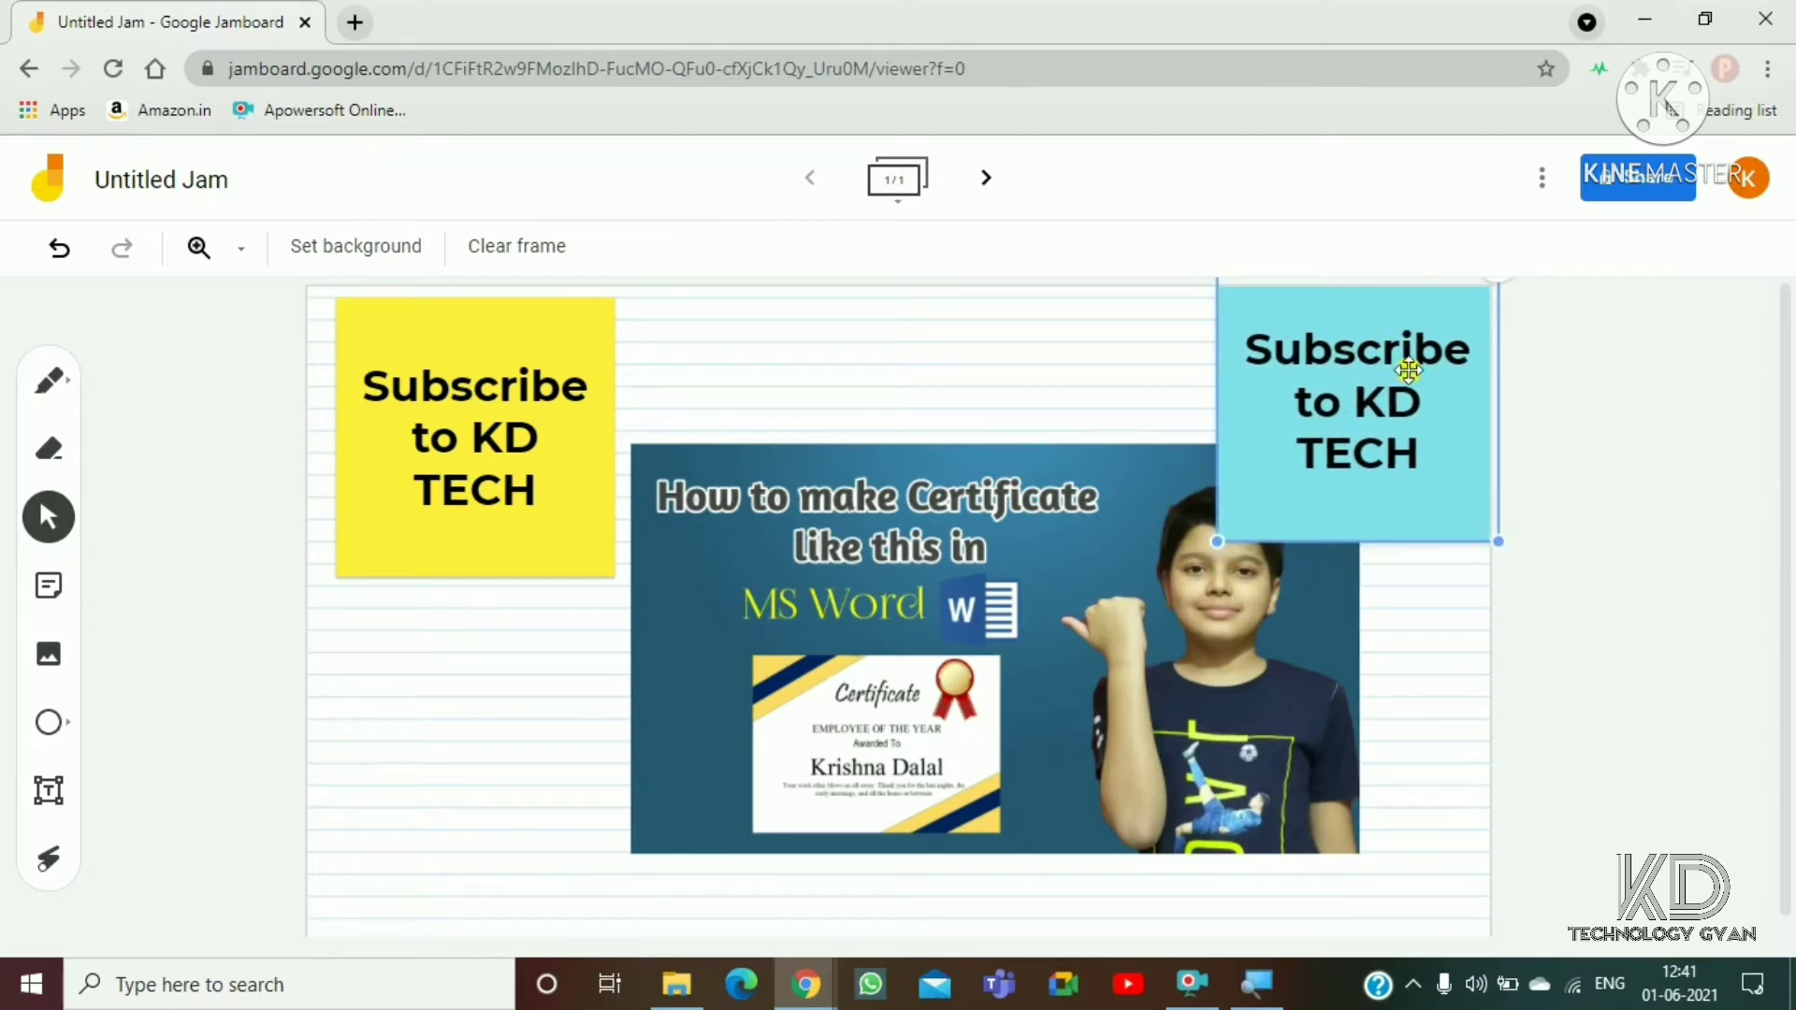
pyautogui.moveTo(1216, 542); pyautogui.dragTo(1291, 467)
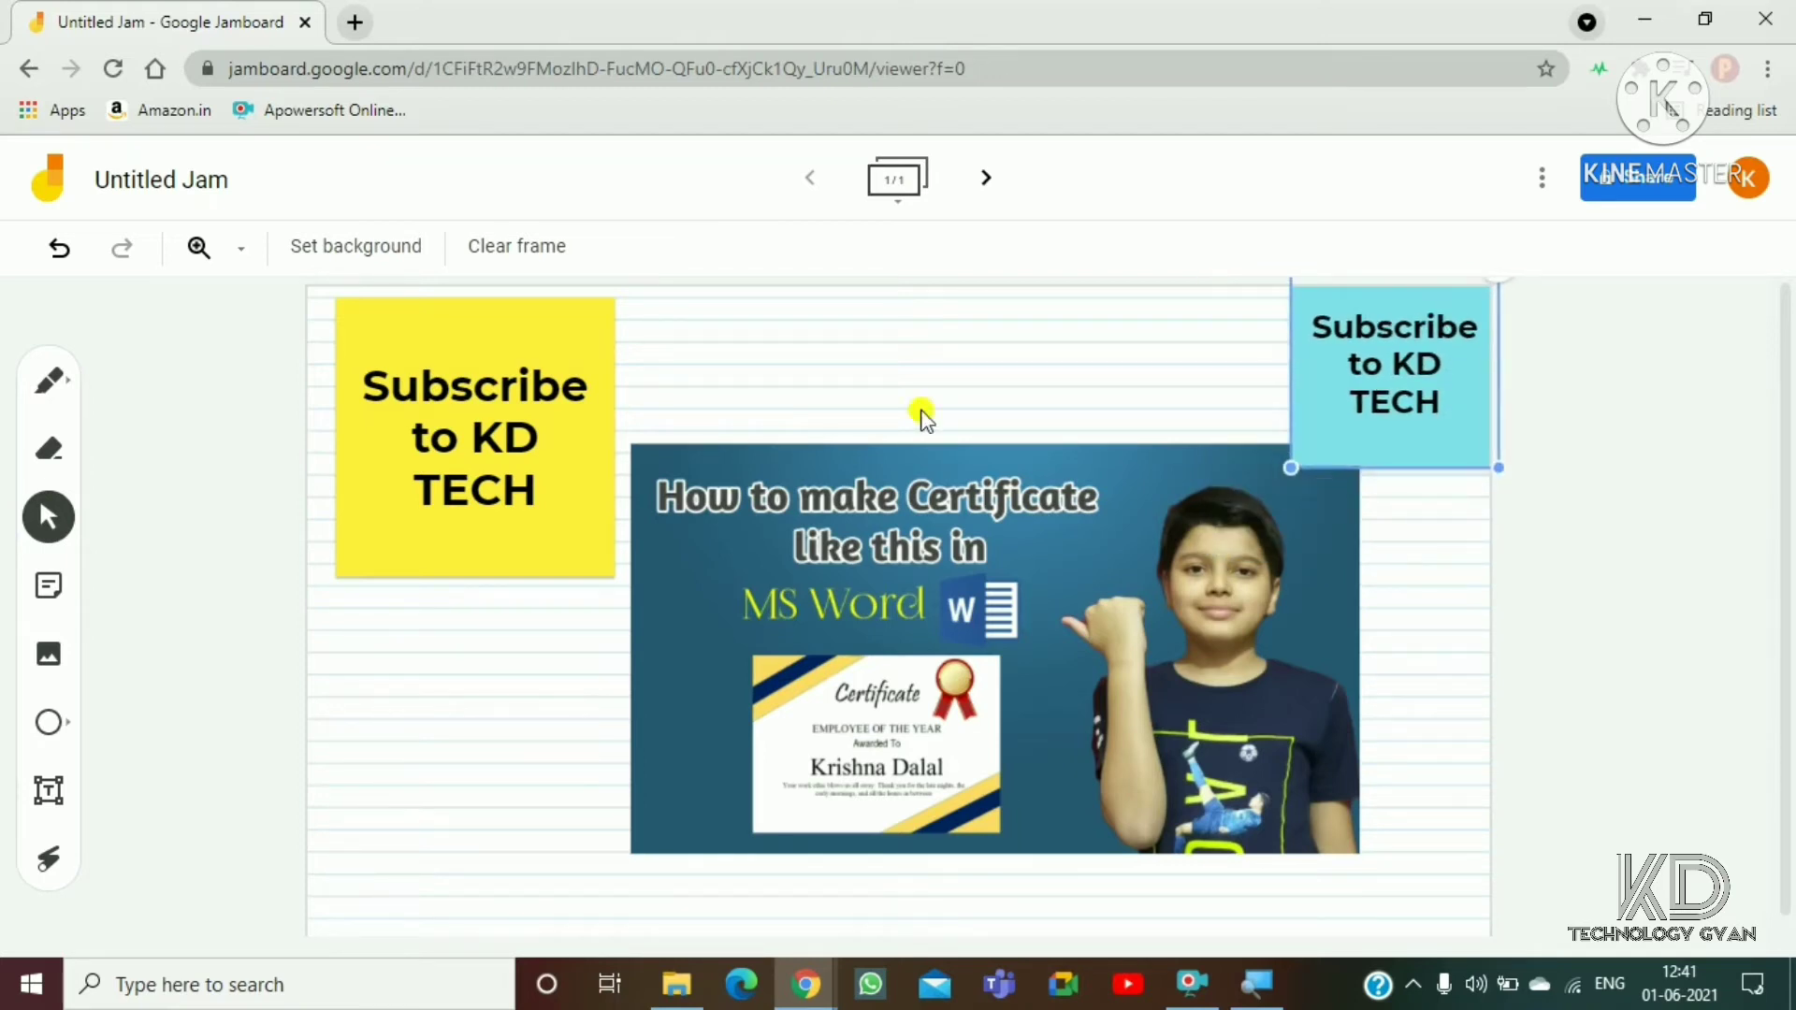
# Step: Draw a large circle, place it over the certificate part of the image, and give it a teal border
pyautogui.click(50, 722)
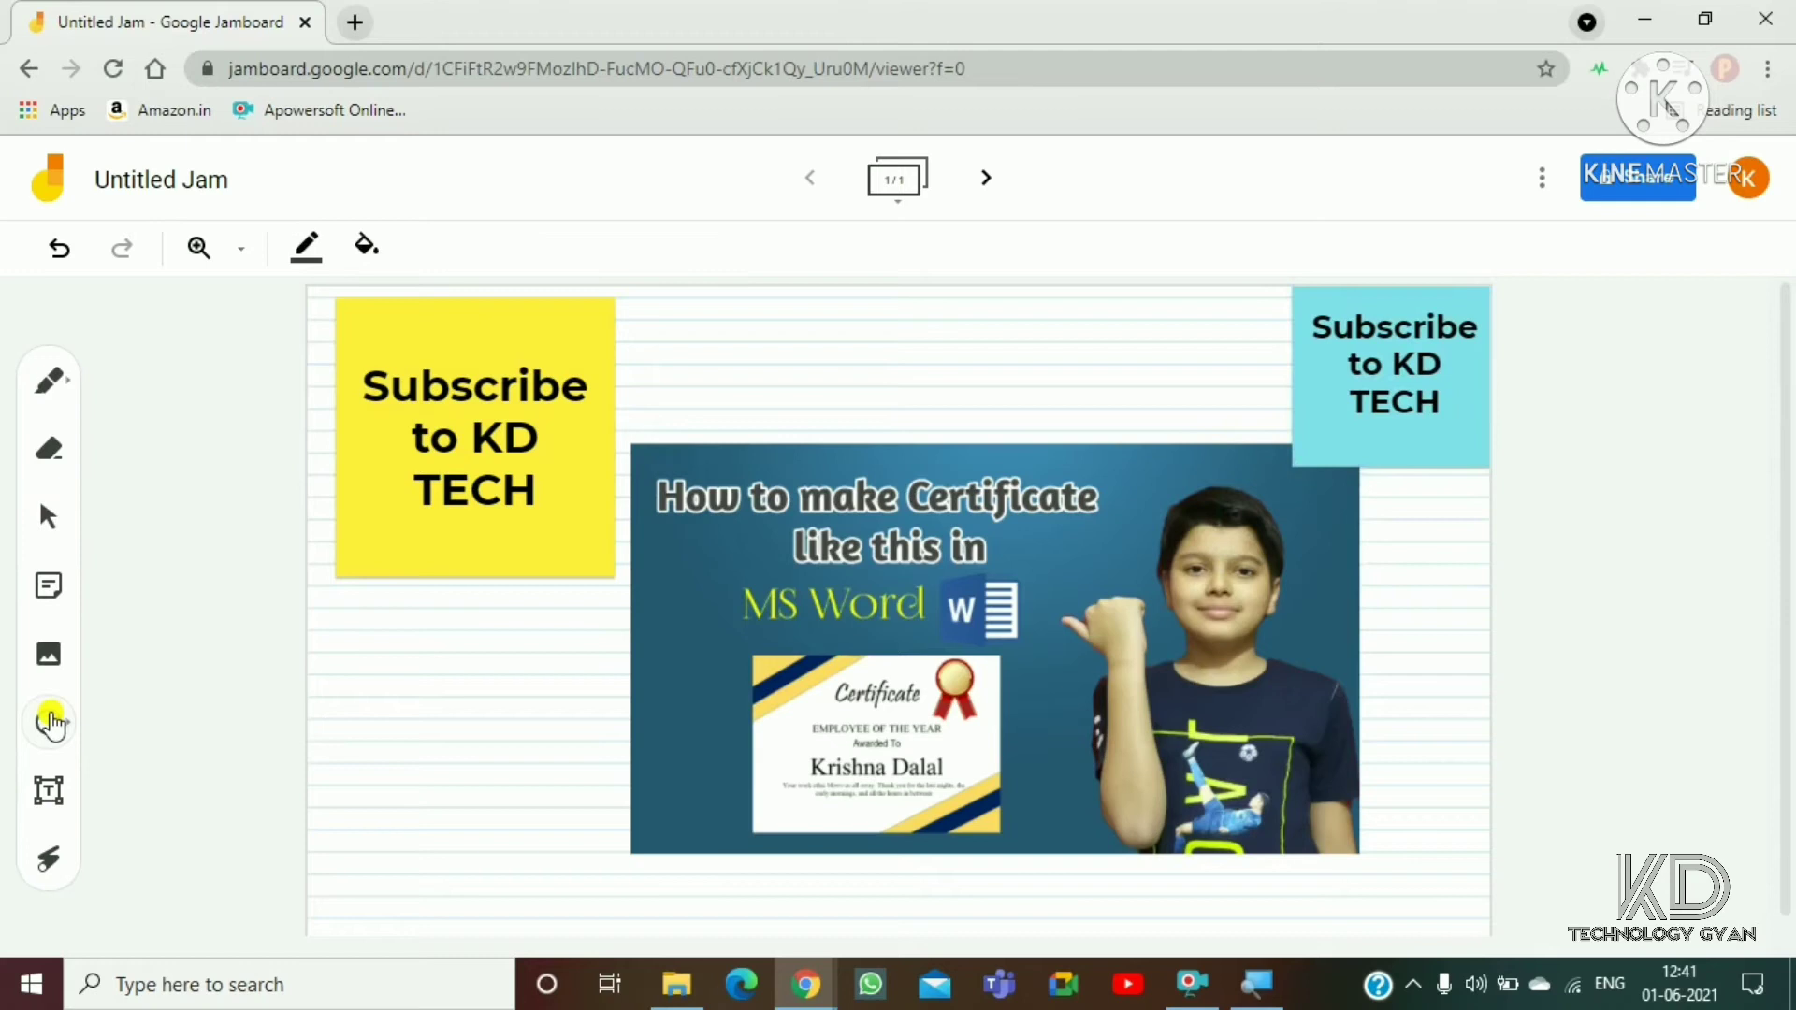
pyautogui.moveTo(409, 564)
pyautogui.mouseDown()
pyautogui.moveTo(798, 762)
pyautogui.moveTo(686, 862)
pyautogui.moveTo(700, 887)
pyautogui.mouseUp()
pyautogui.moveTo(561, 669)
pyautogui.mouseDown()
pyautogui.moveTo(986, 581)
pyautogui.moveTo(817, 657)
pyautogui.moveTo(864, 651)
pyautogui.mouseUp()
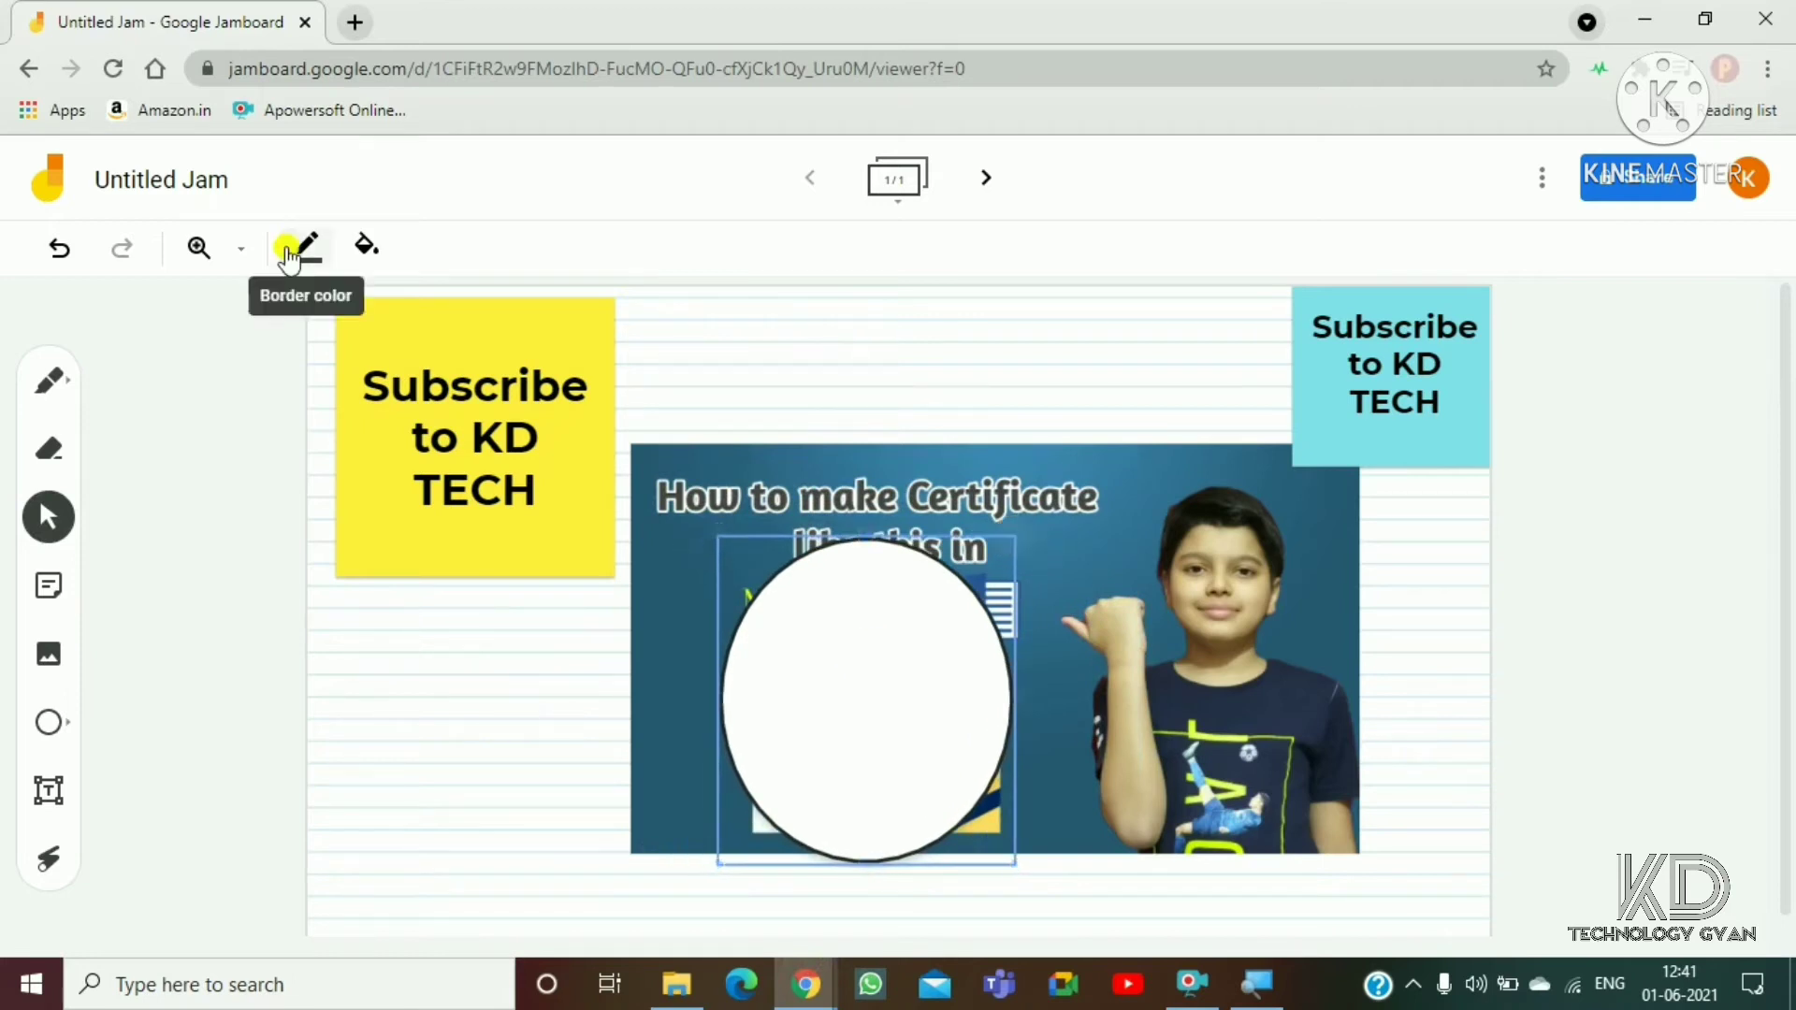
pyautogui.click(306, 248)
pyautogui.click(379, 321)
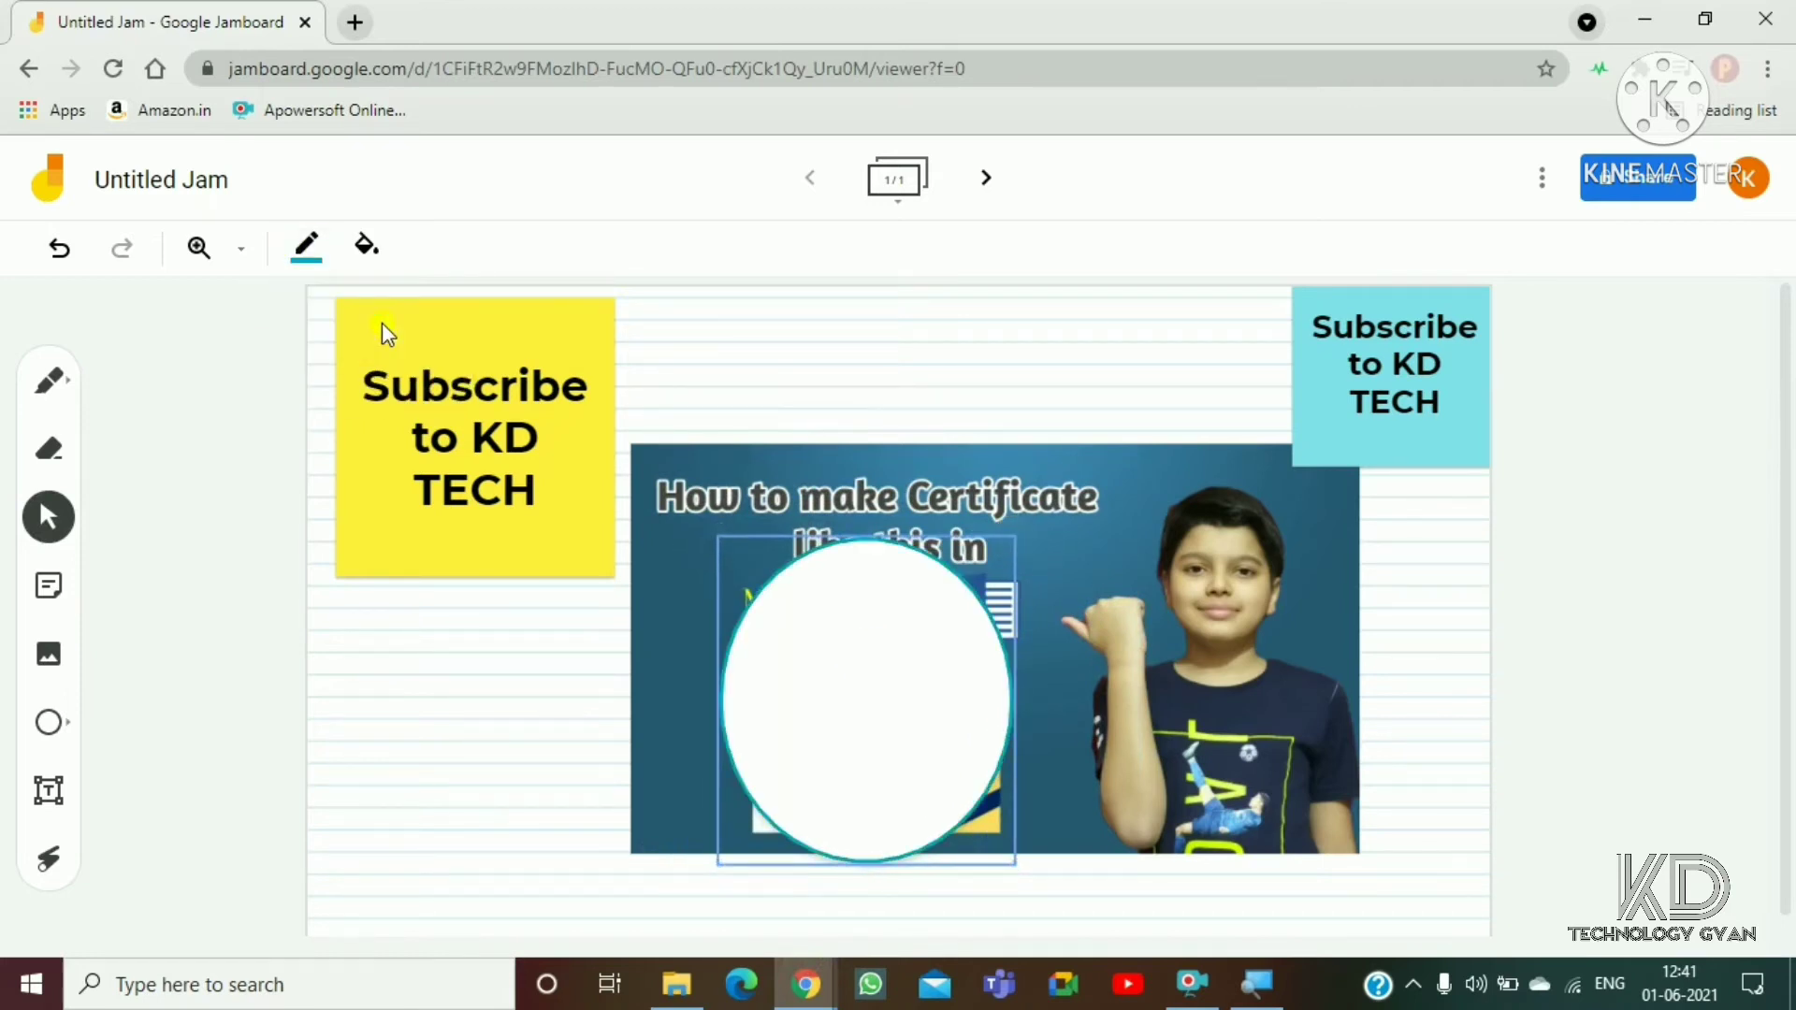